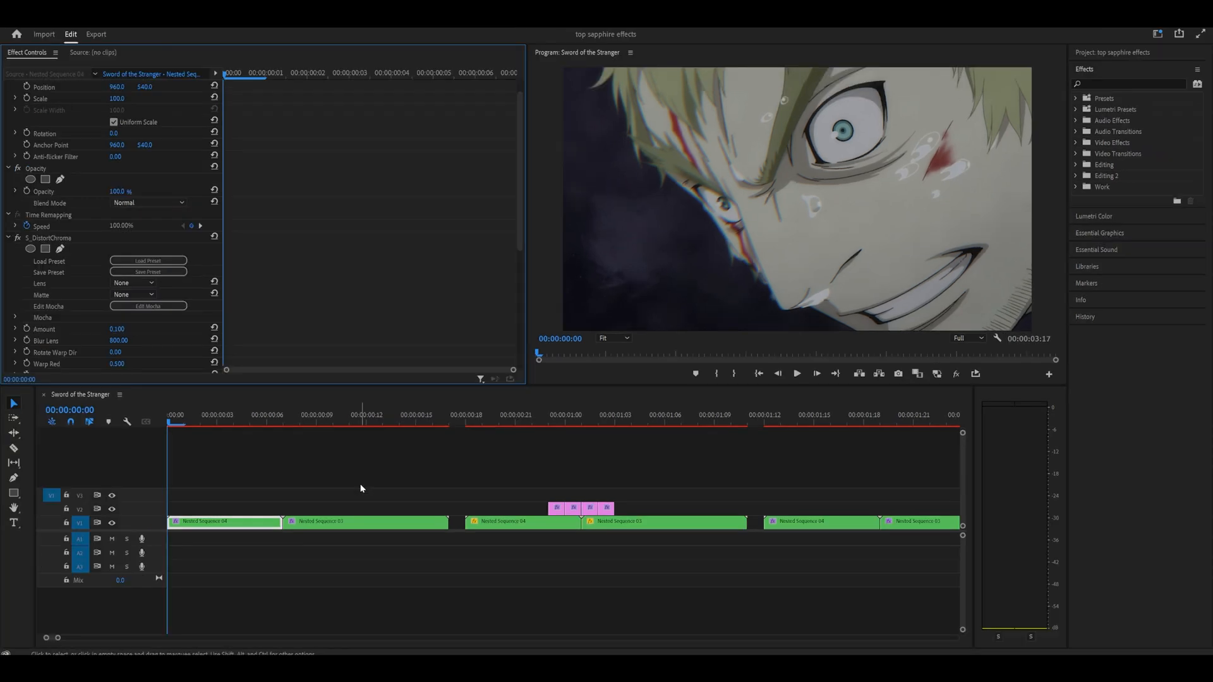
Examine the S_DistortChroma settings on the first Nested Sequence 04 clip and scrub through its opening frames
scroll(320, 257, down, 3)
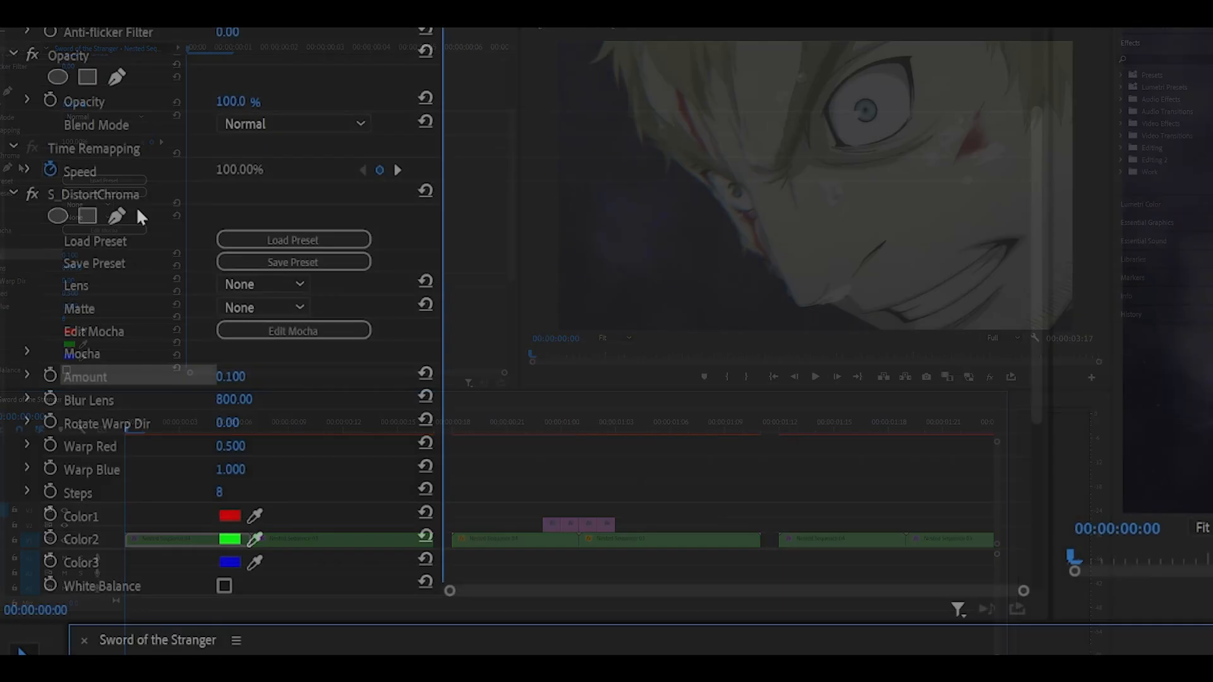
scroll(244, 235, down, 2)
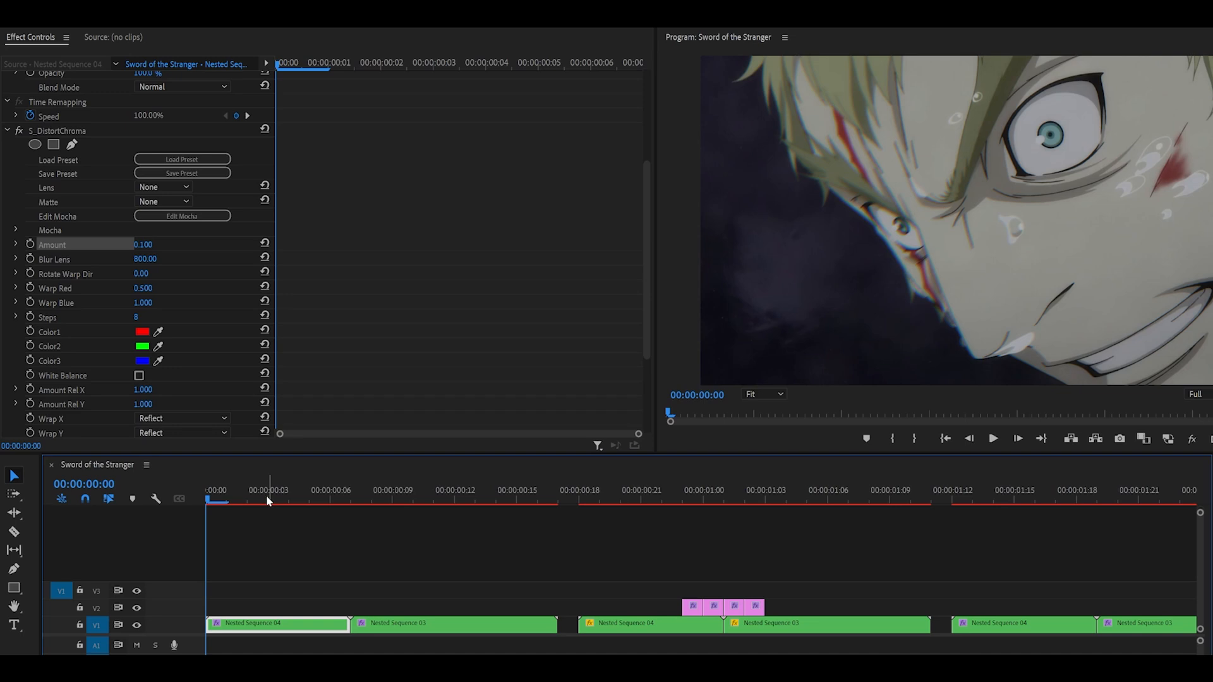
click(267, 501)
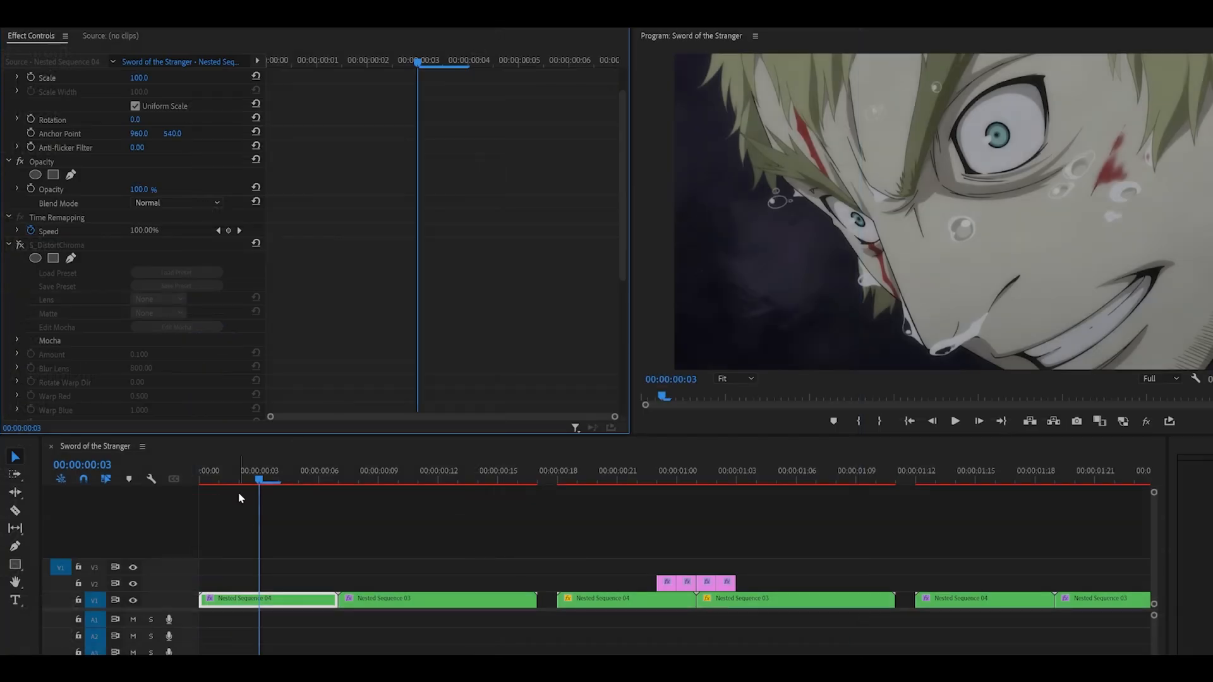
drag(259, 481, 311, 482)
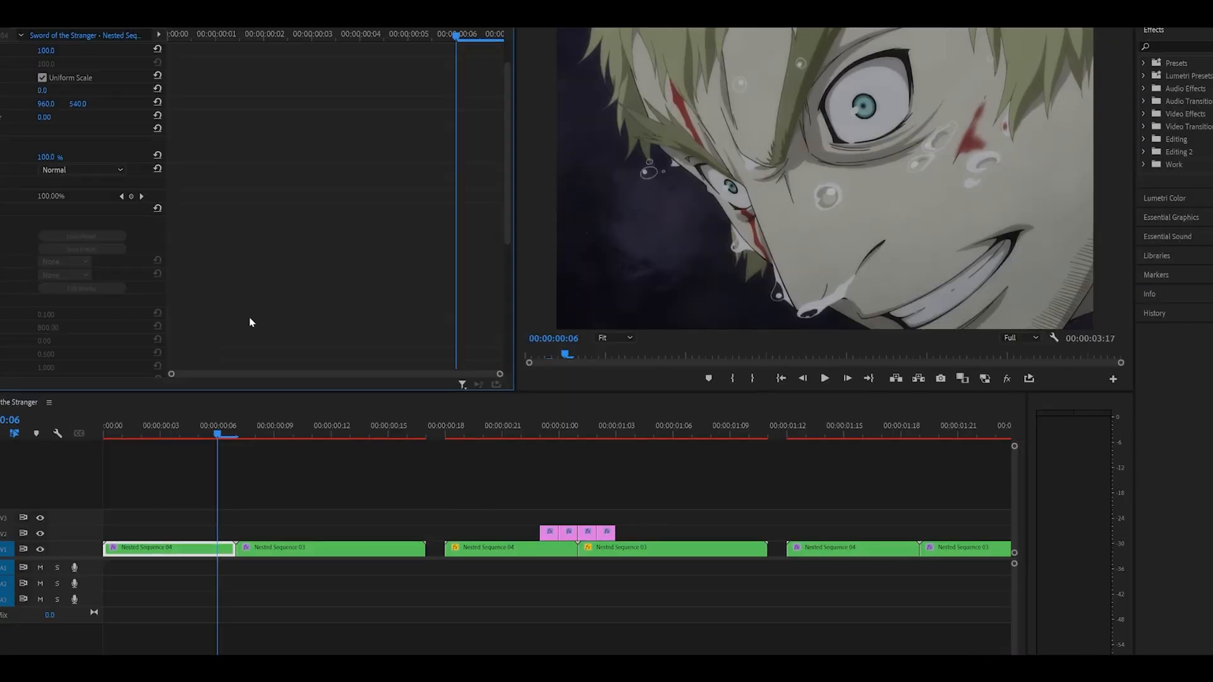
Inspect frames 00:00:00:06 and 00:00:00:03 of the first clip in an enlarged preview with S_DistortChroma disabled
key(grave)
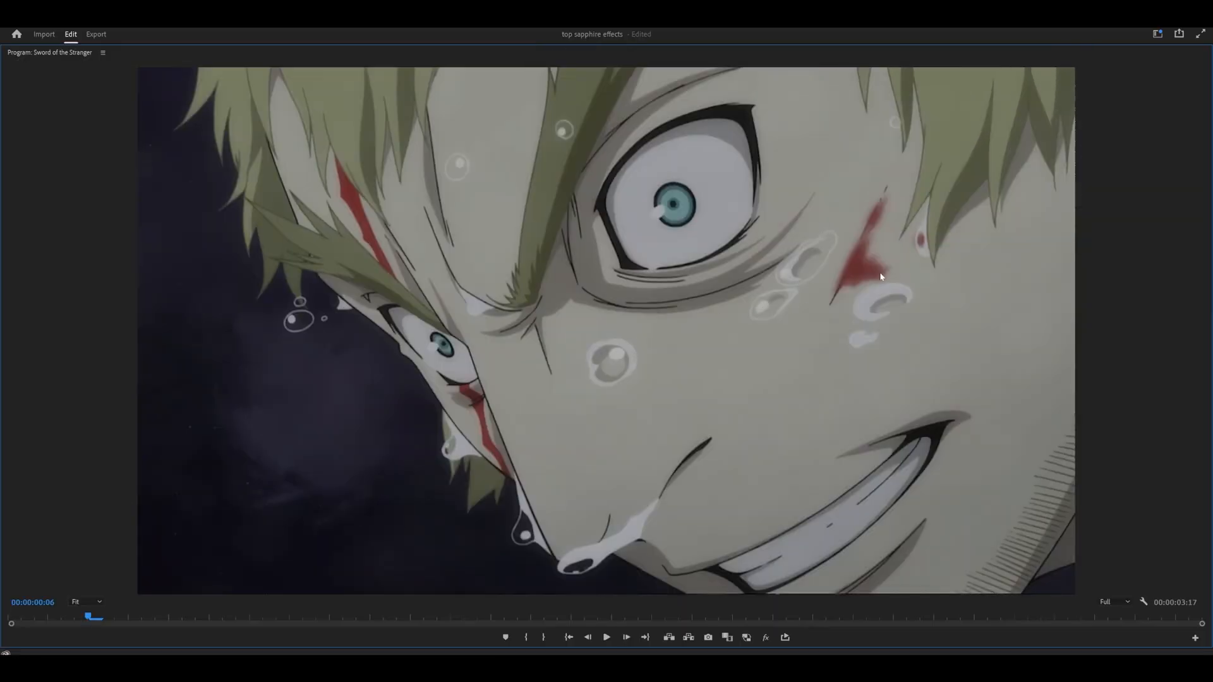
key(grave)
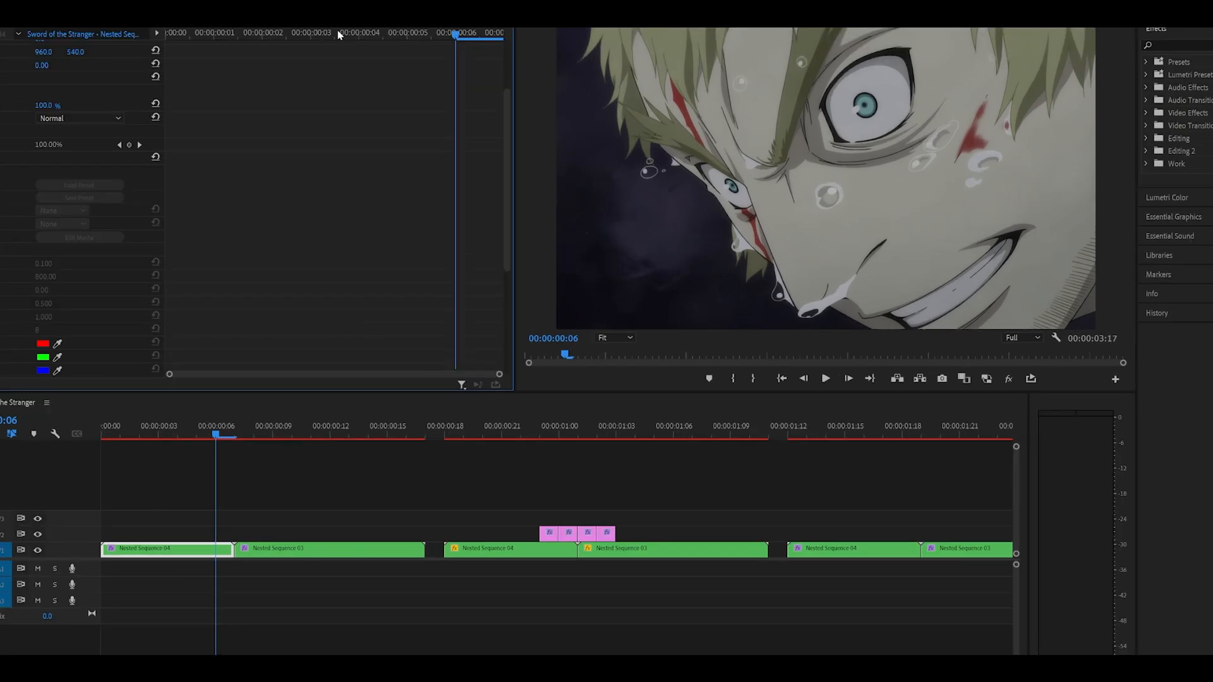
click(338, 34)
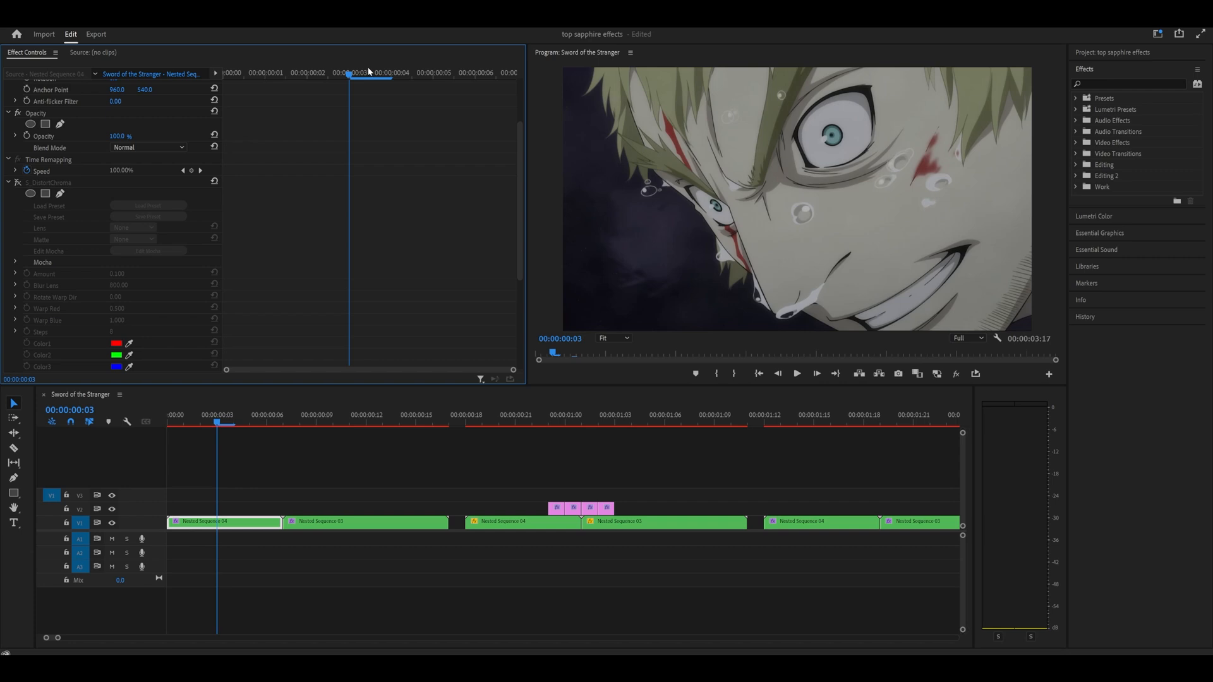
key(grave)
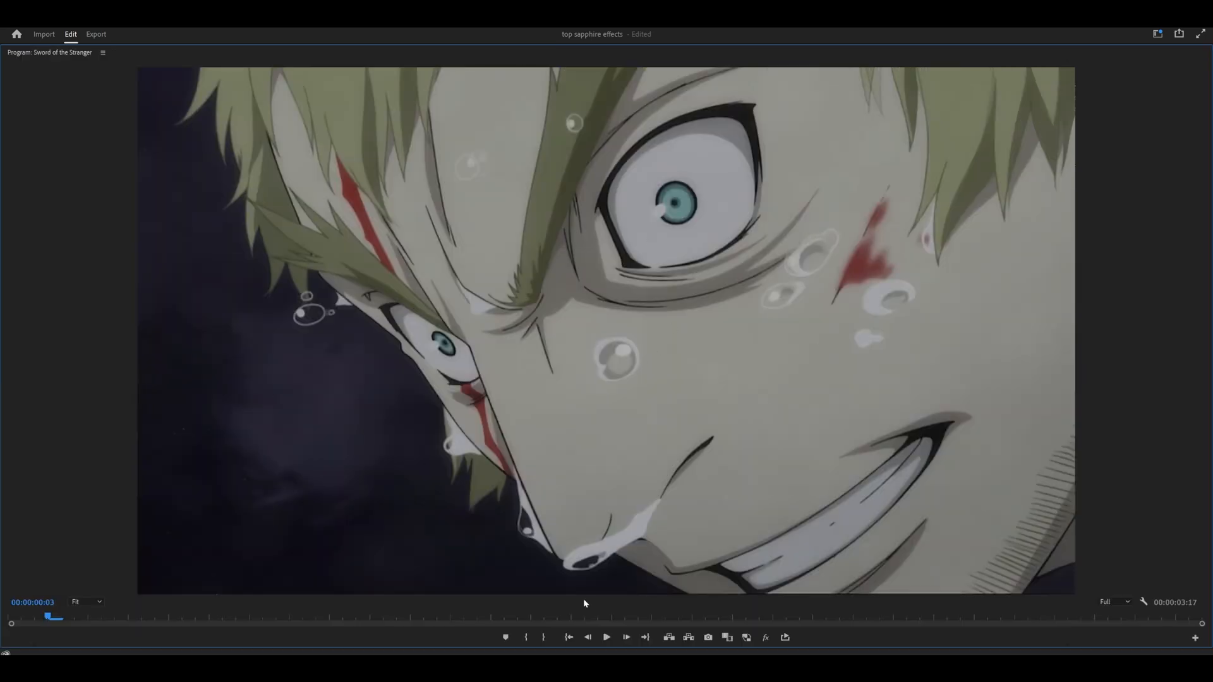
key(grave)
Compare the first clip with S_DistortChroma on and off in the preview, leaving the effect enabled
key(grave)
key(grave)
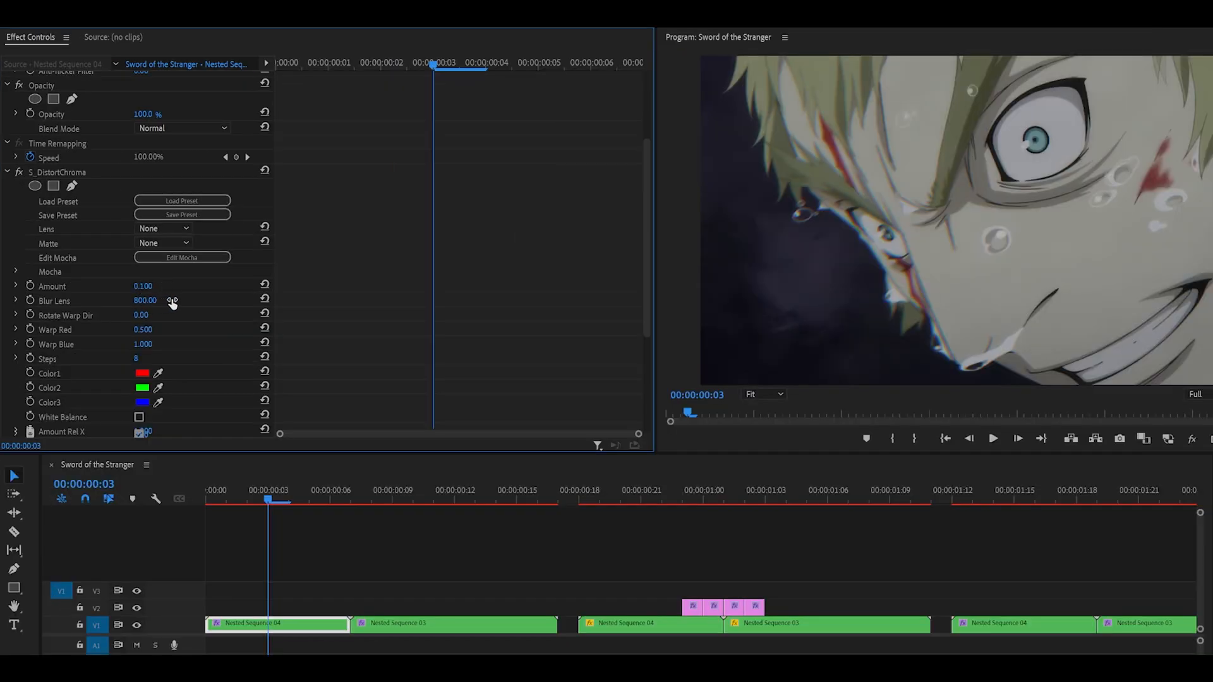
key(grave)
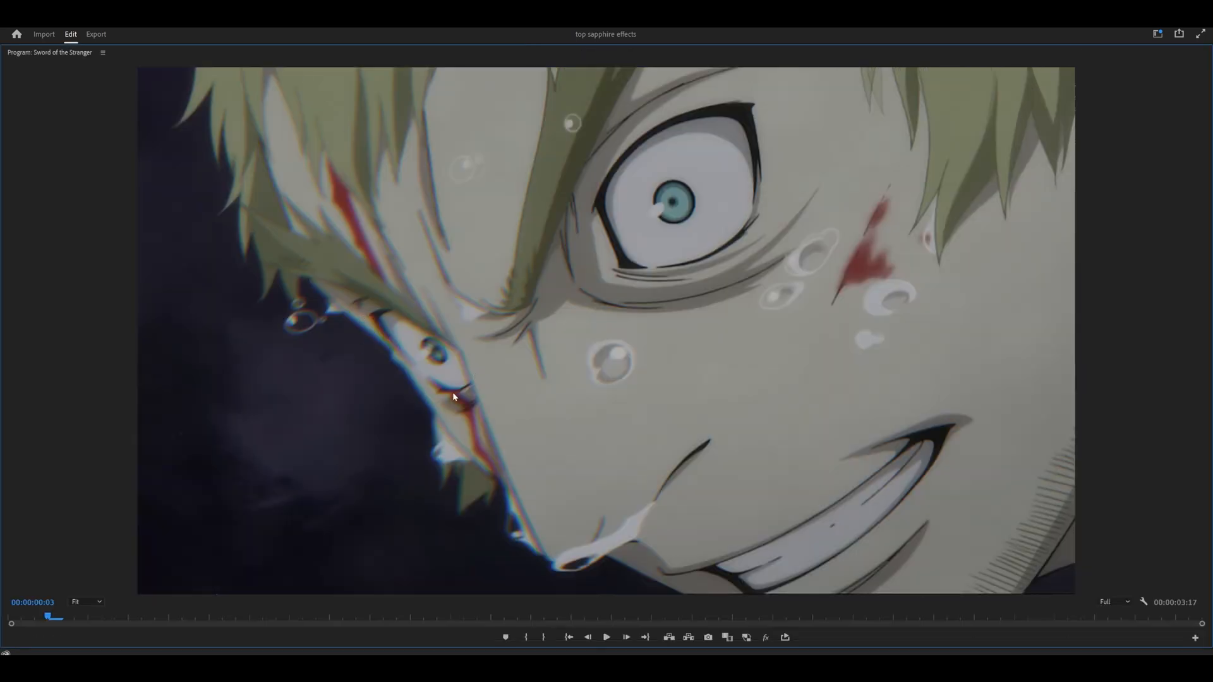
key(grave)
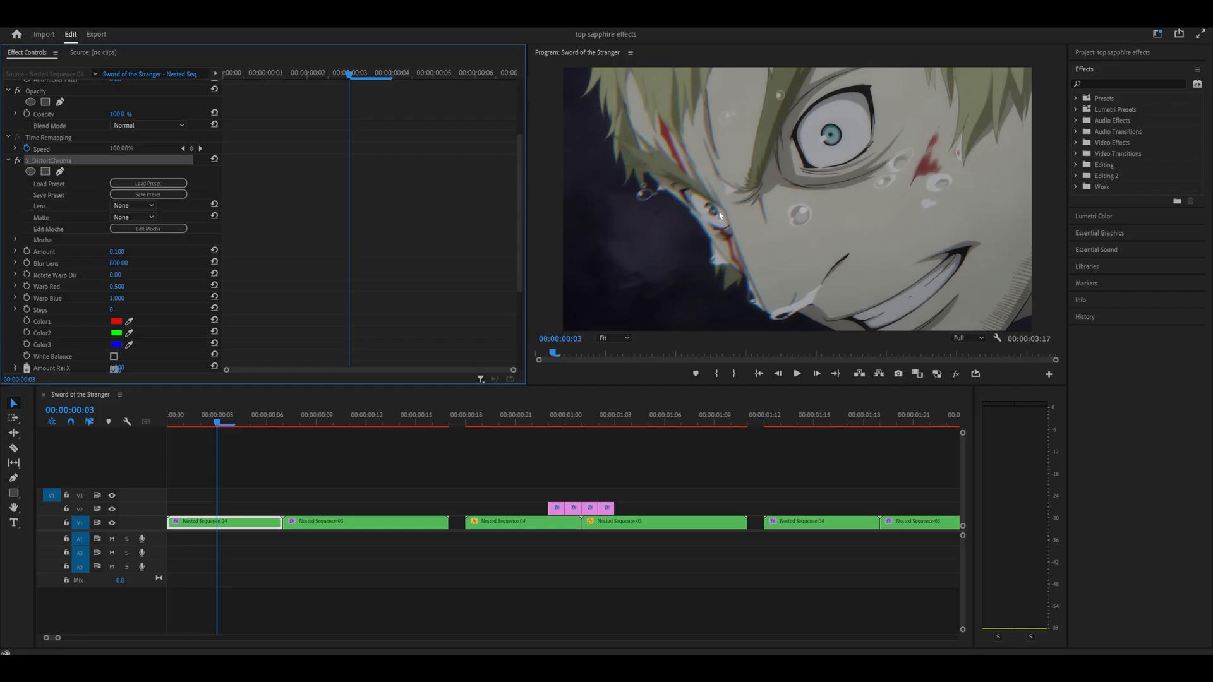
key(grave)
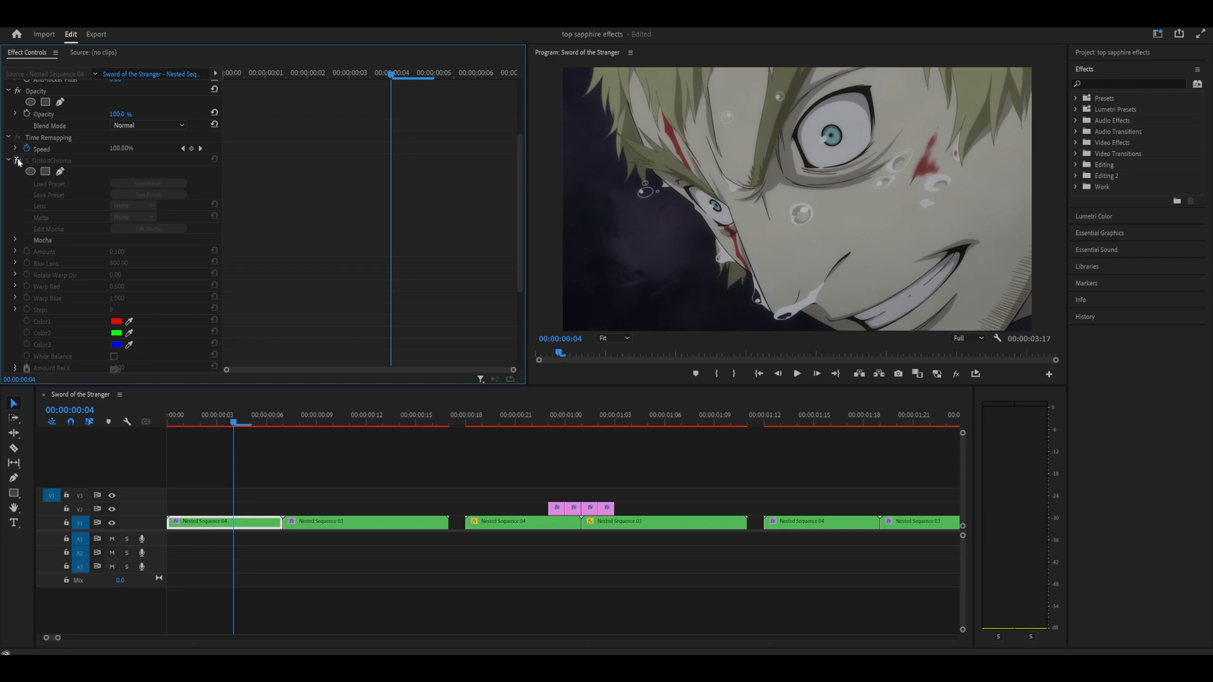
click(18, 162)
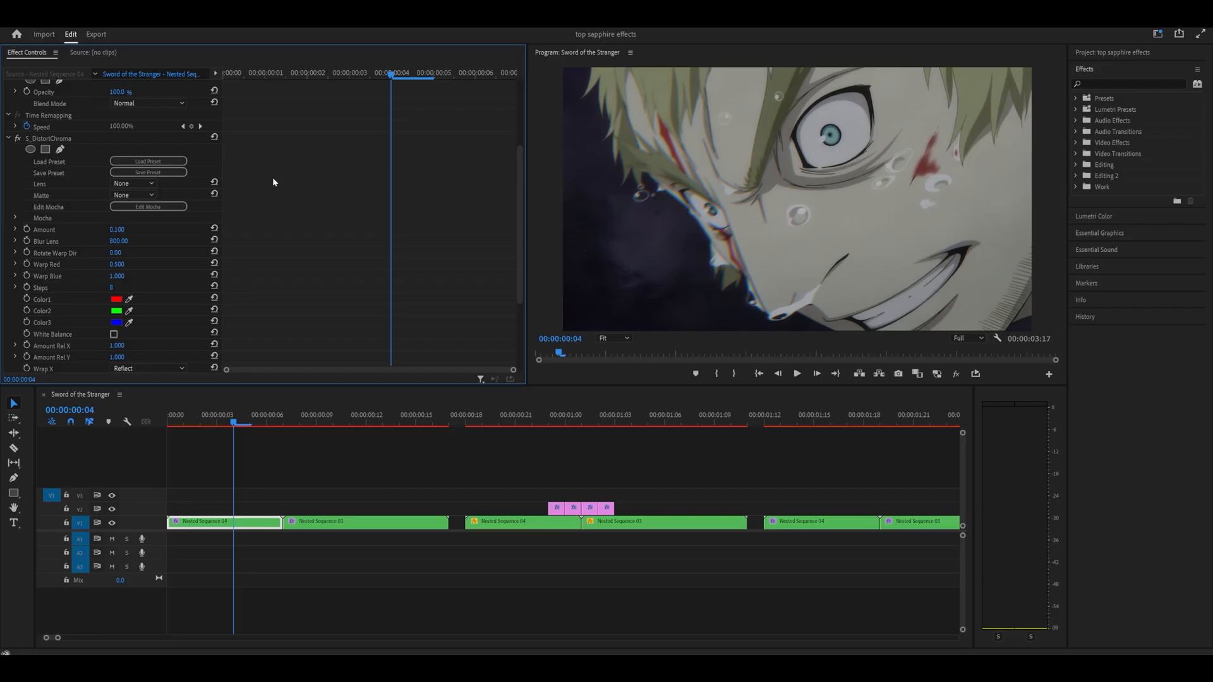
scroll(273, 181, down, 1)
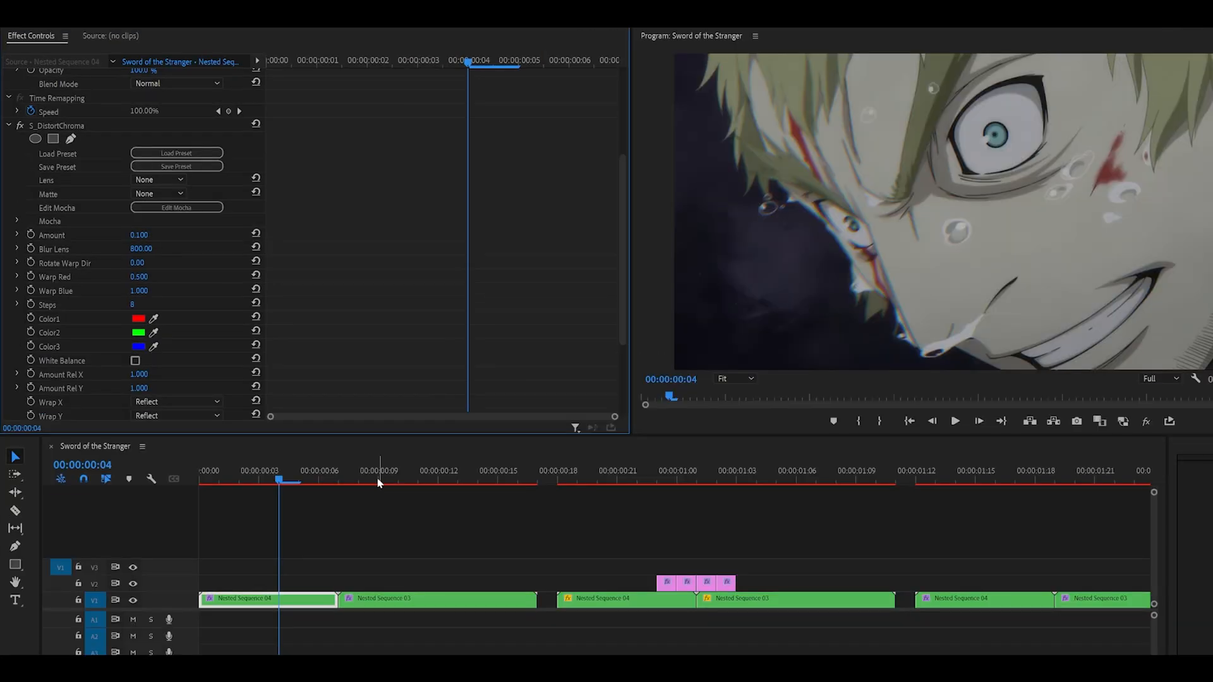
Examine the S_DistortChroma settings on the first Nested Sequence 03 clip and inspect frame 00:00:00:11 in an enlarged preview
click(319, 421)
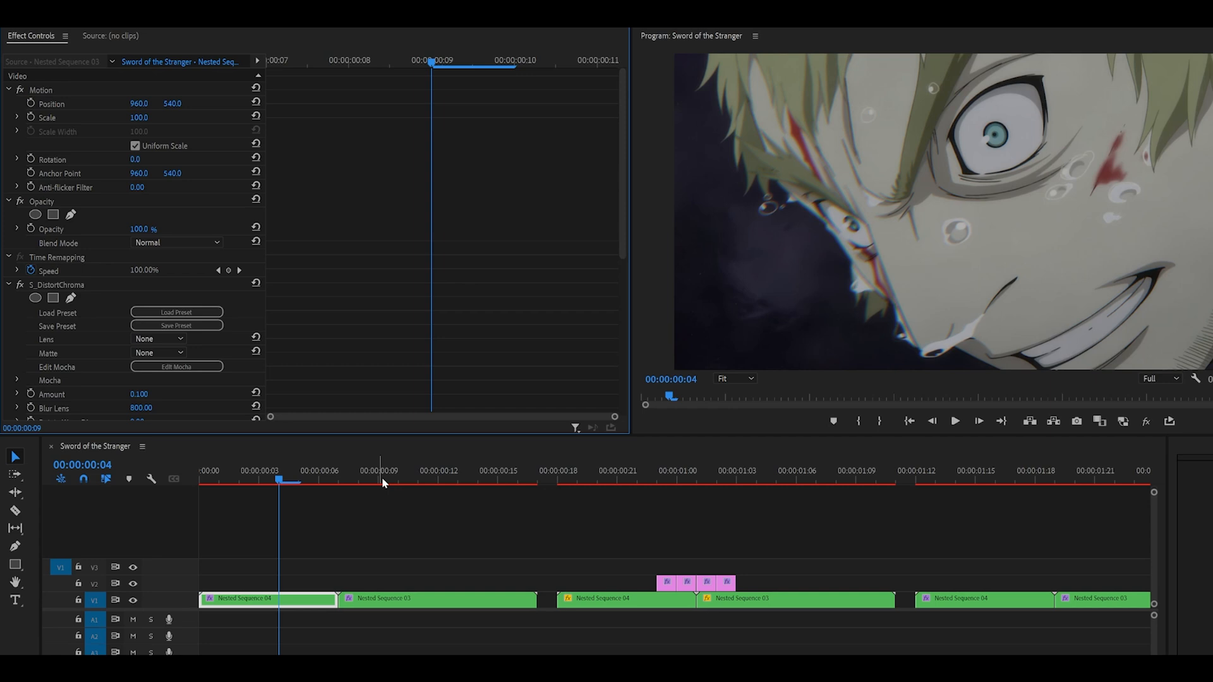
click(396, 479)
scroll(365, 246, down, 4)
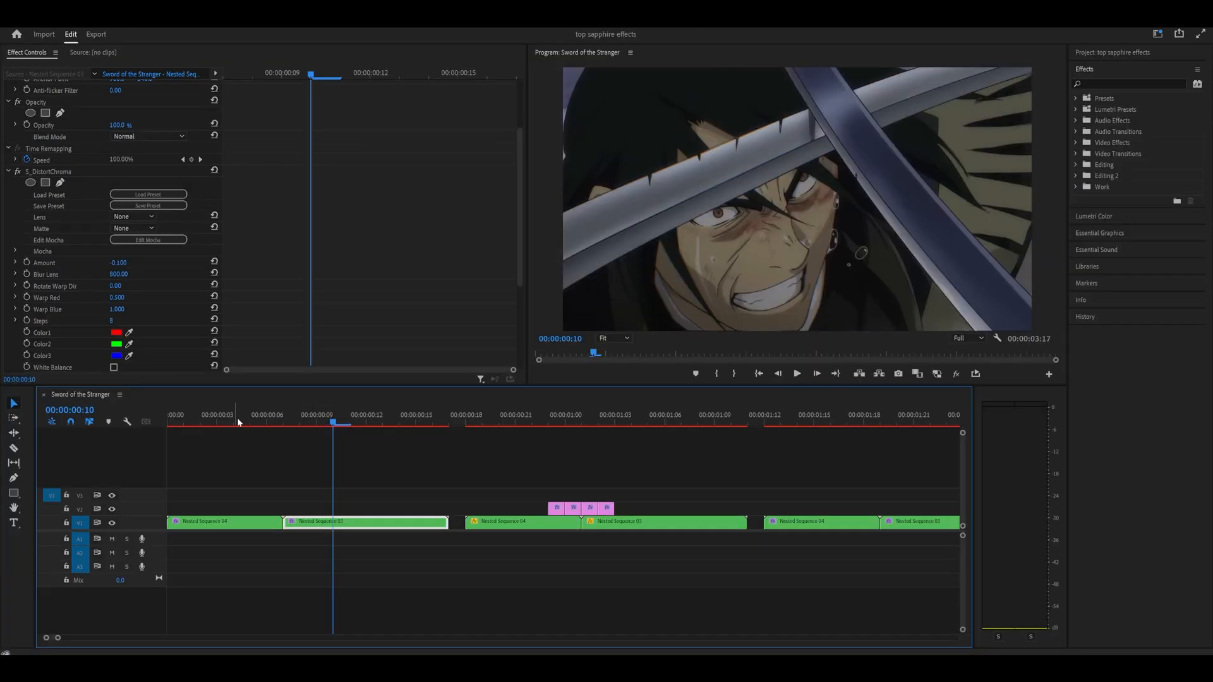
click(237, 418)
click(350, 417)
key(grave)
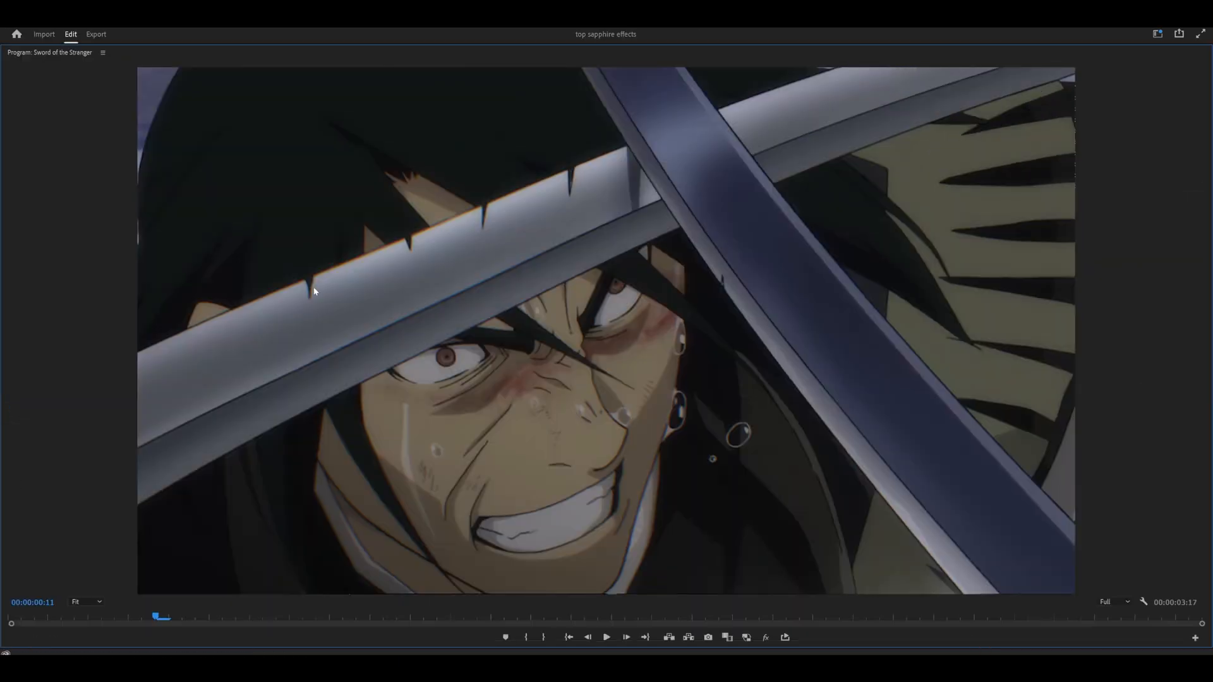
key(grave)
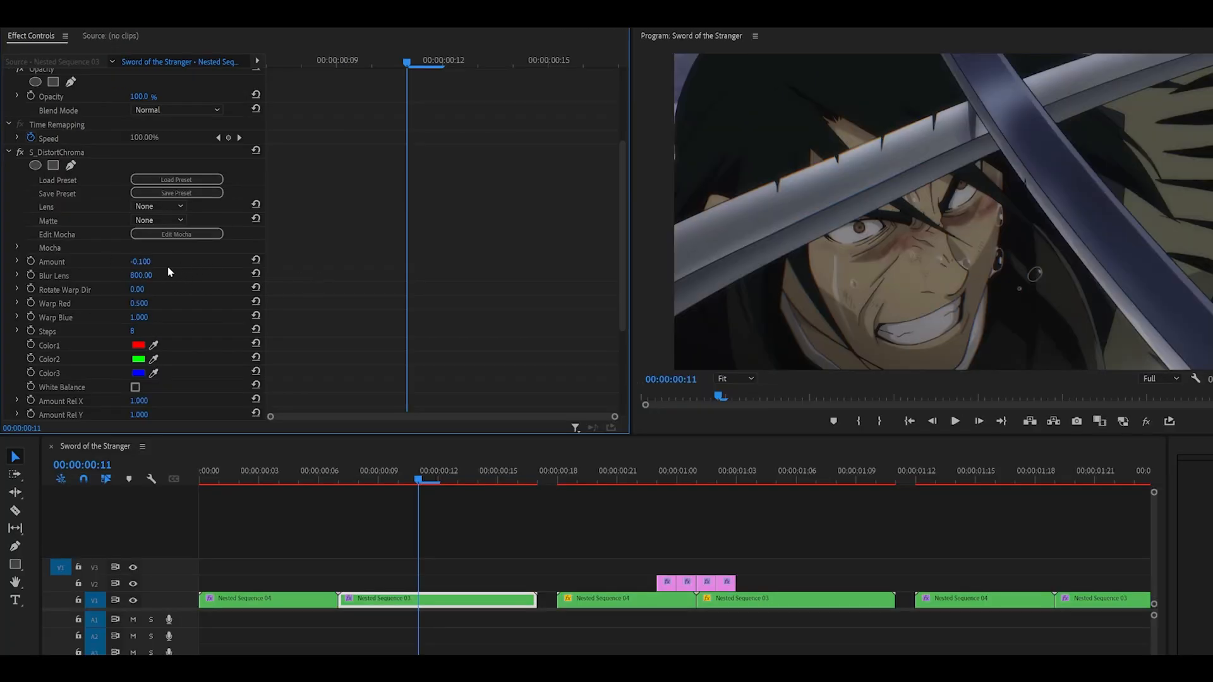
Set the S_DistortChroma Amount on the first Nested Sequence 03 clip to -0.250 and inspect the distortion in an enlarged preview
key(grave)
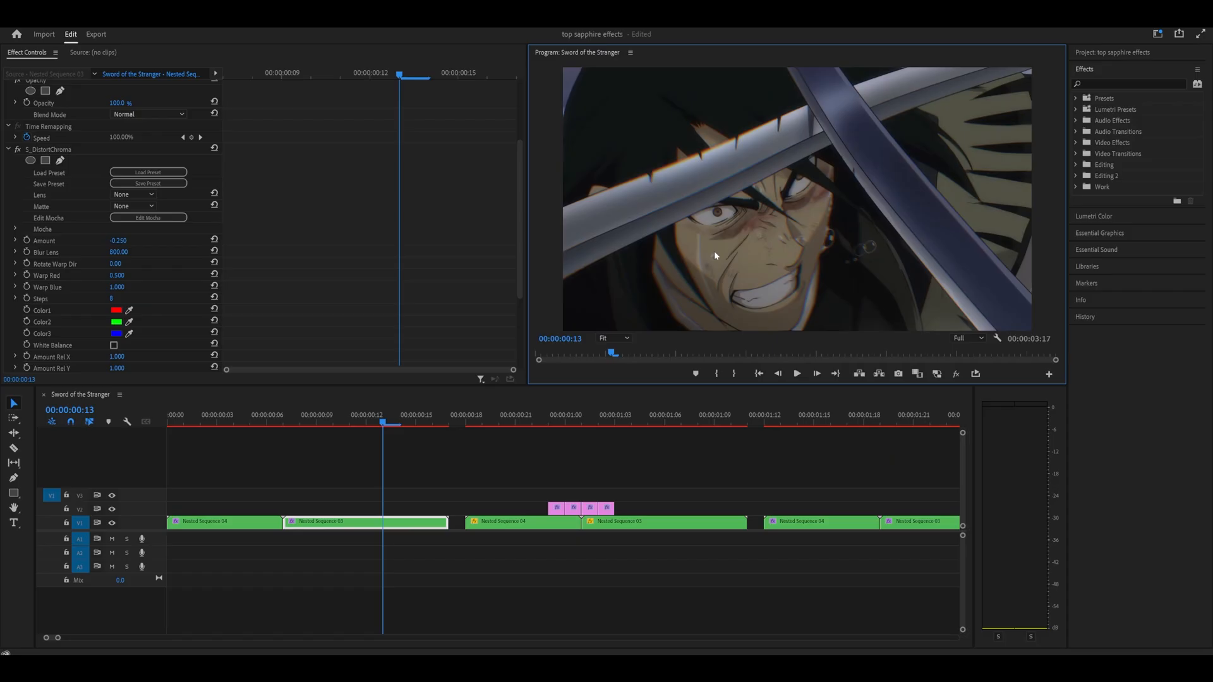
key(grave)
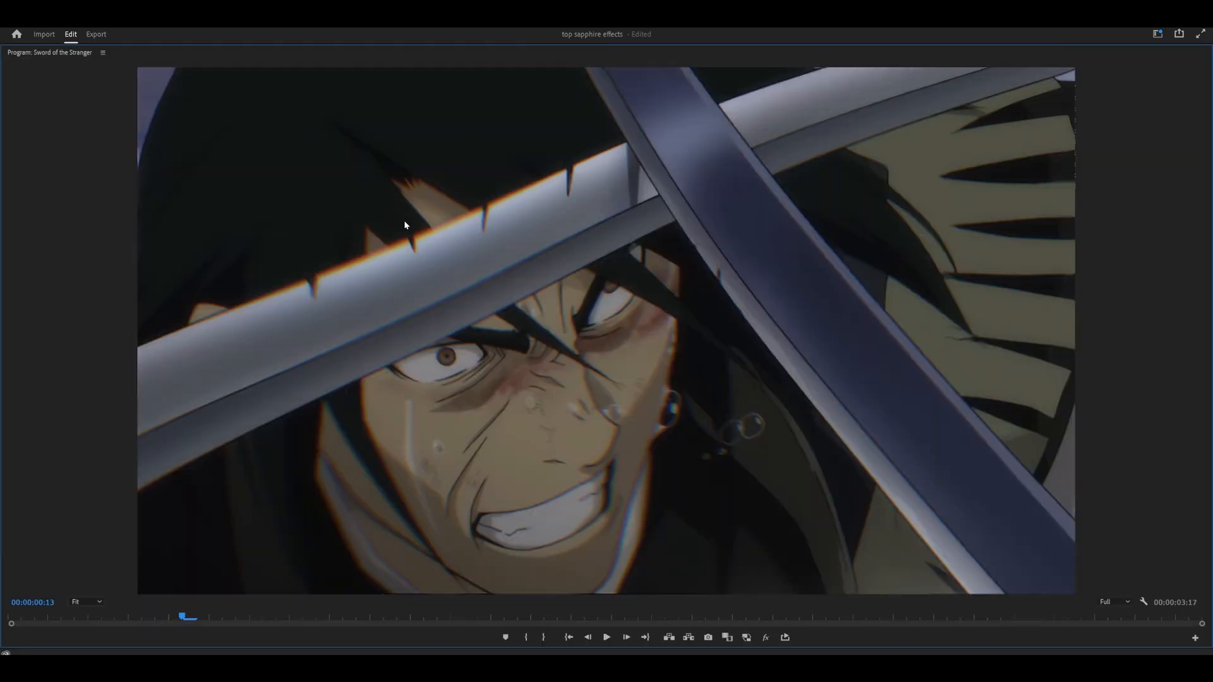
key(grave)
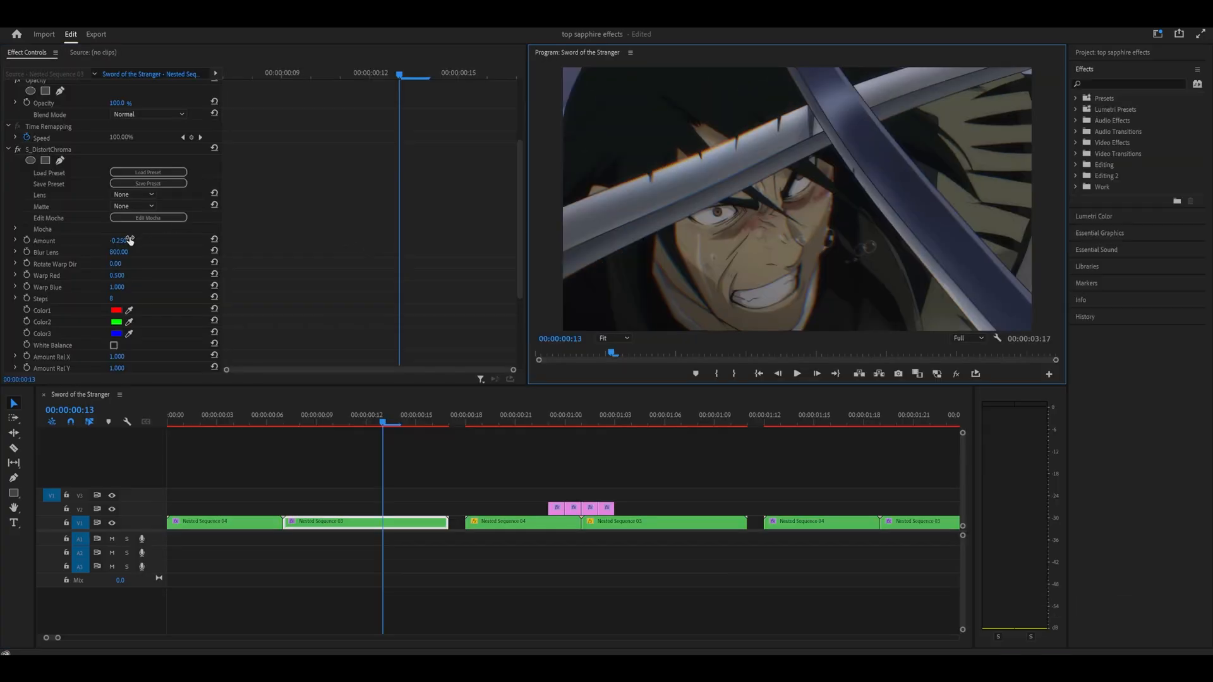
drag(128, 240, 154, 274)
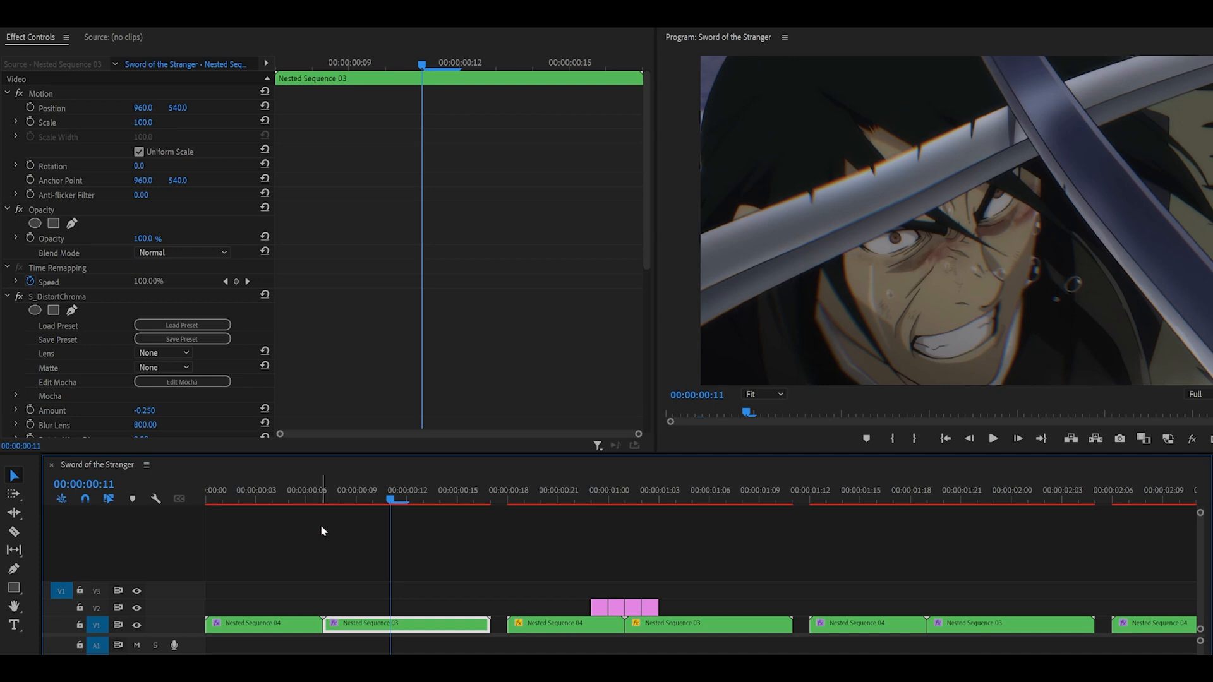
Play the scaled transition from 00:00:00:18 and examine the S_BlurMotion settings on the second adjustment layer above it
click(274, 496)
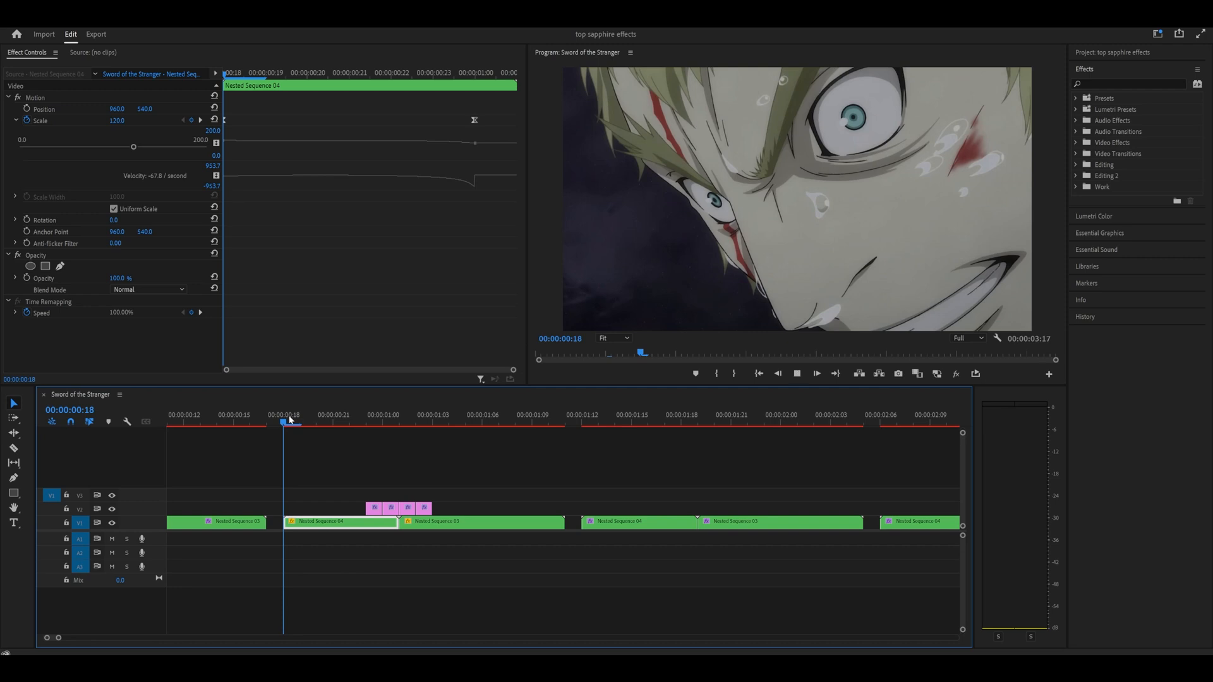
click(289, 422)
key(space)
click(288, 422)
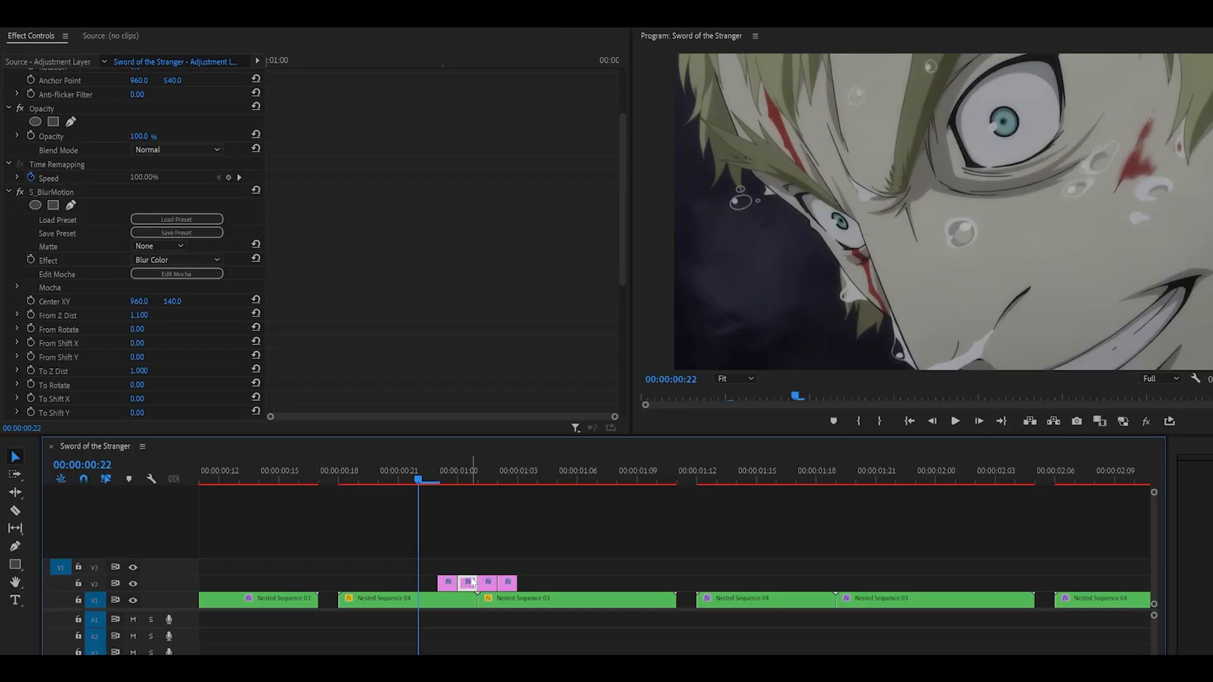
scroll(384, 179, down, 3)
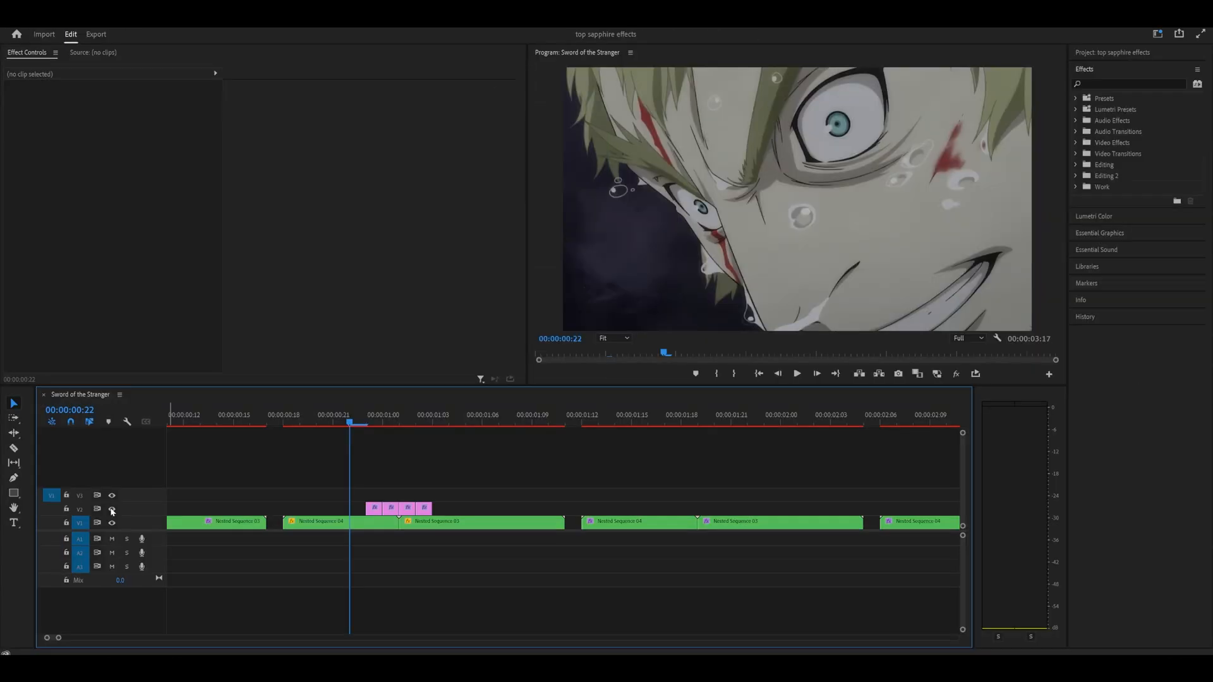
Preview the transition from 00:00:00:18 with the adjustment-layer track V2 temporarily hidden
click(133, 585)
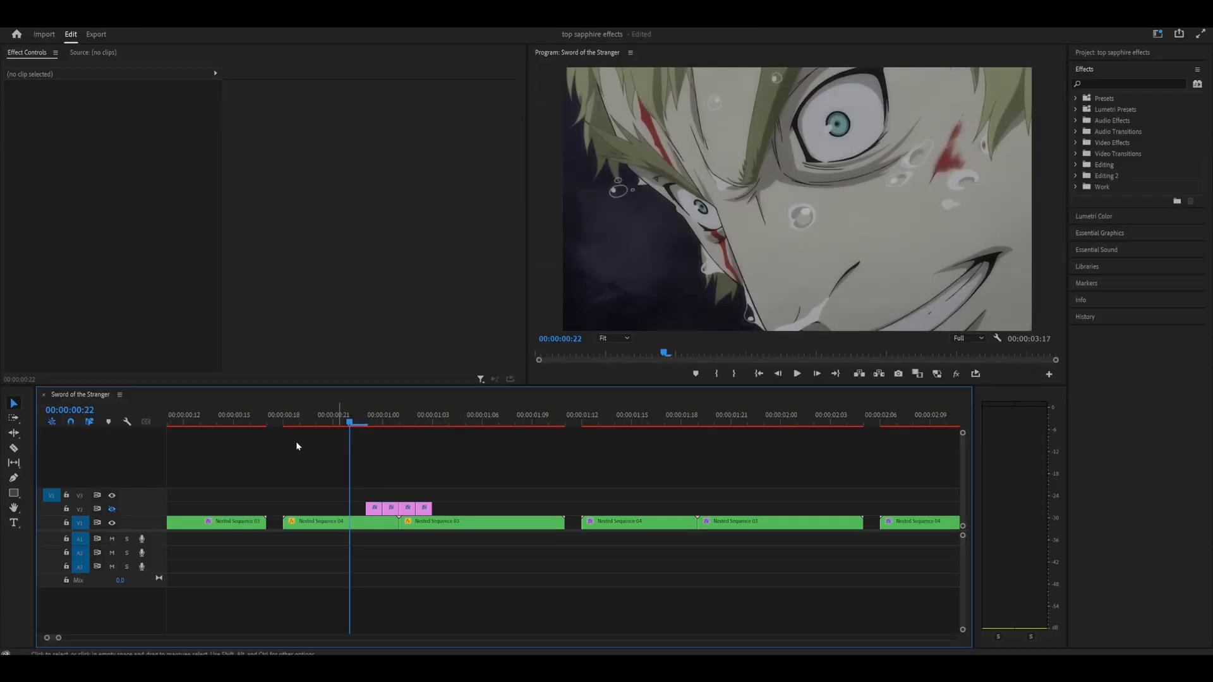
key(space)
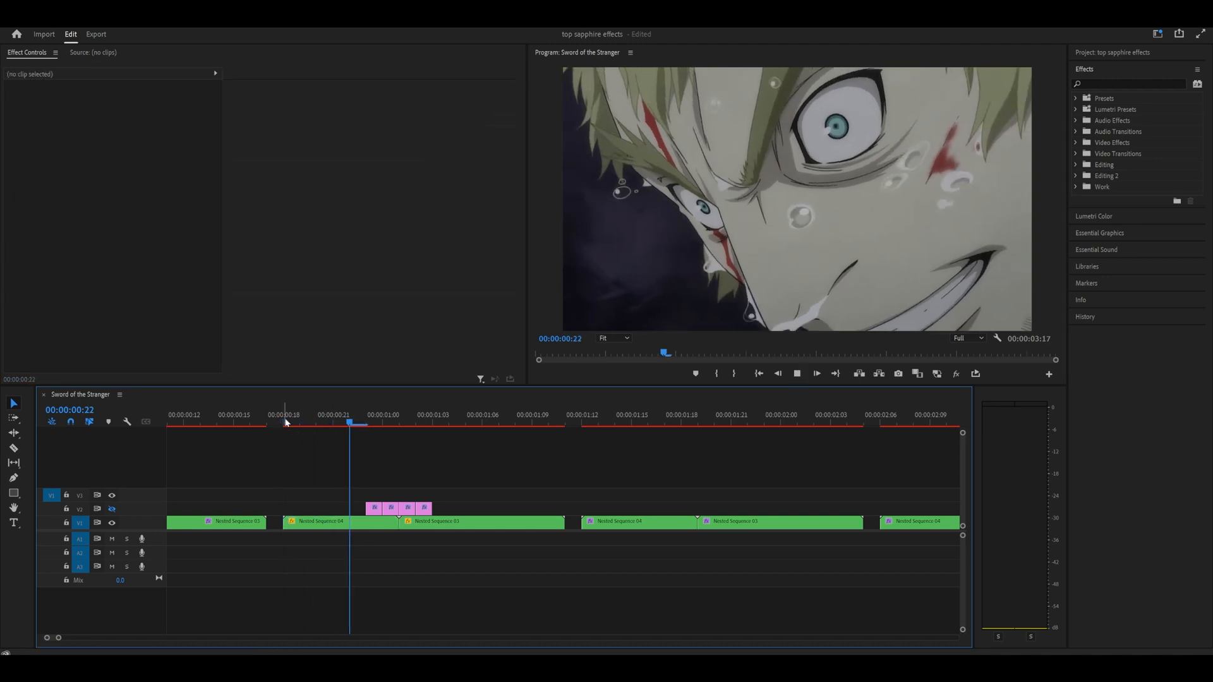
click(285, 423)
key(space)
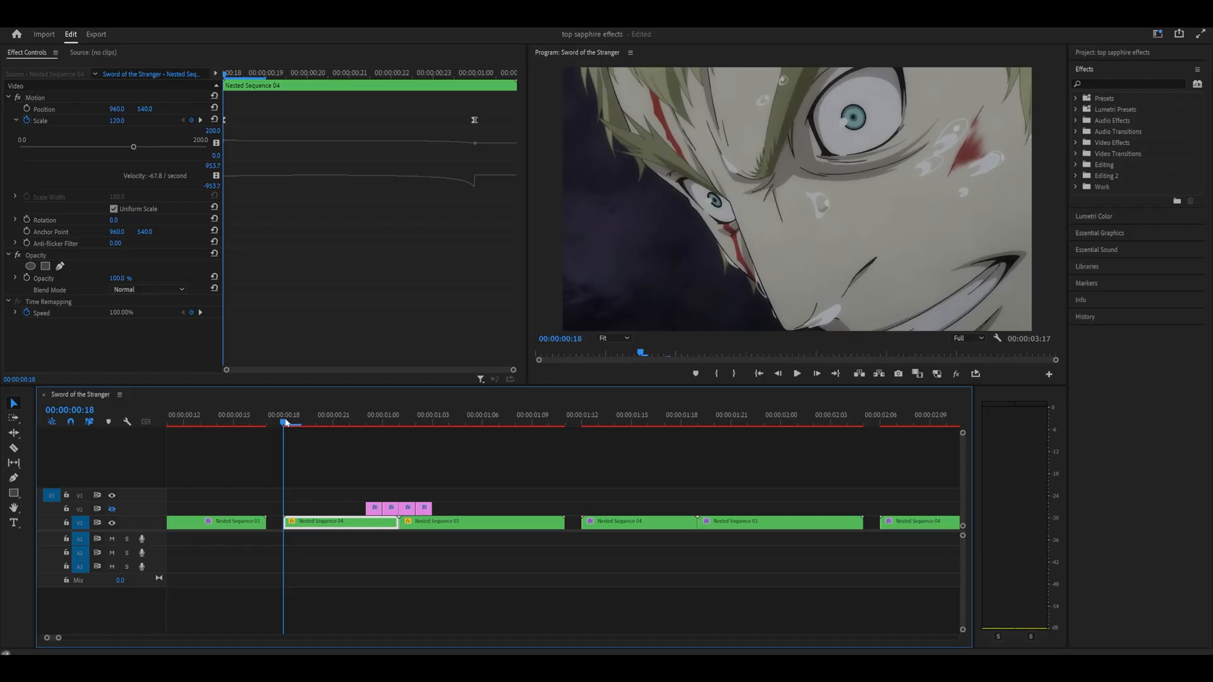
key(space)
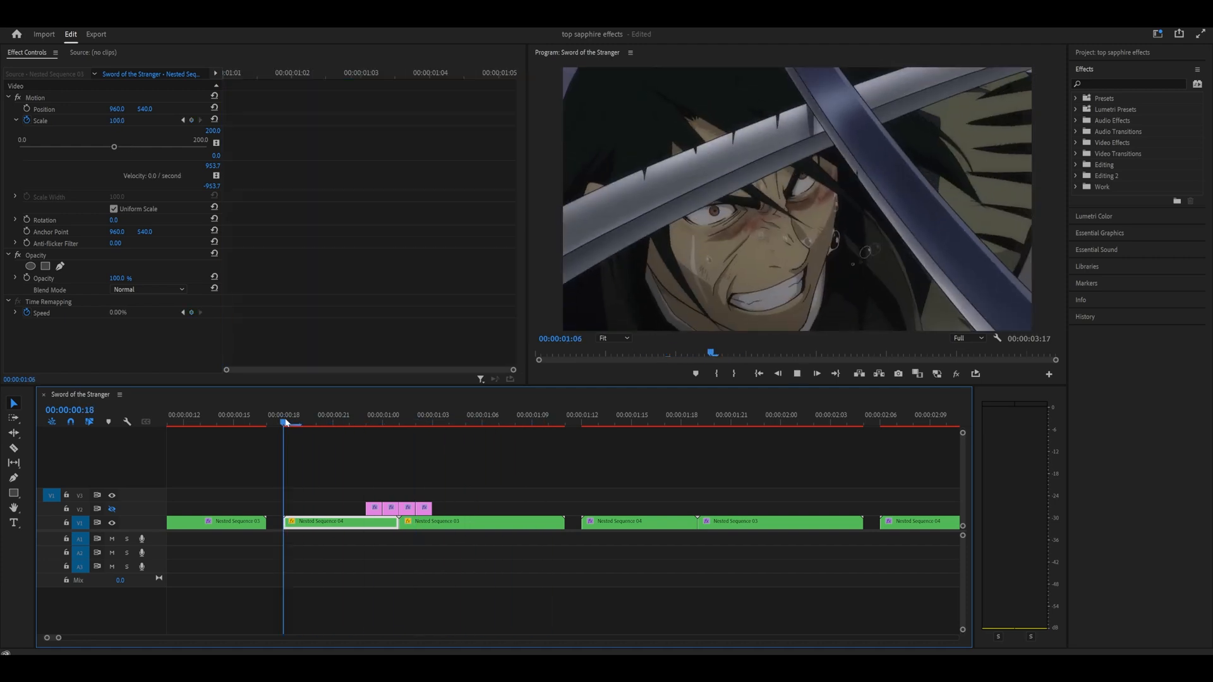
key(space)
click(111, 508)
Scrub through the transition with the blur layers visible and select all four adjustment layers on V2
click(359, 431)
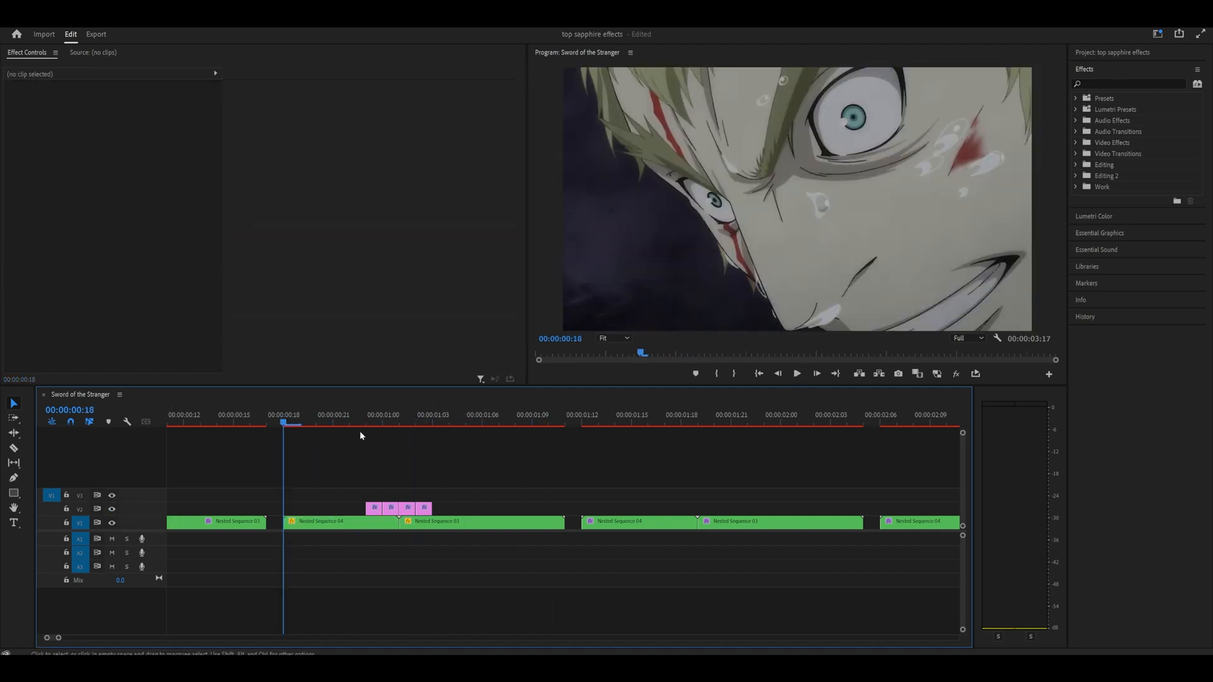
drag(362, 422, 300, 420)
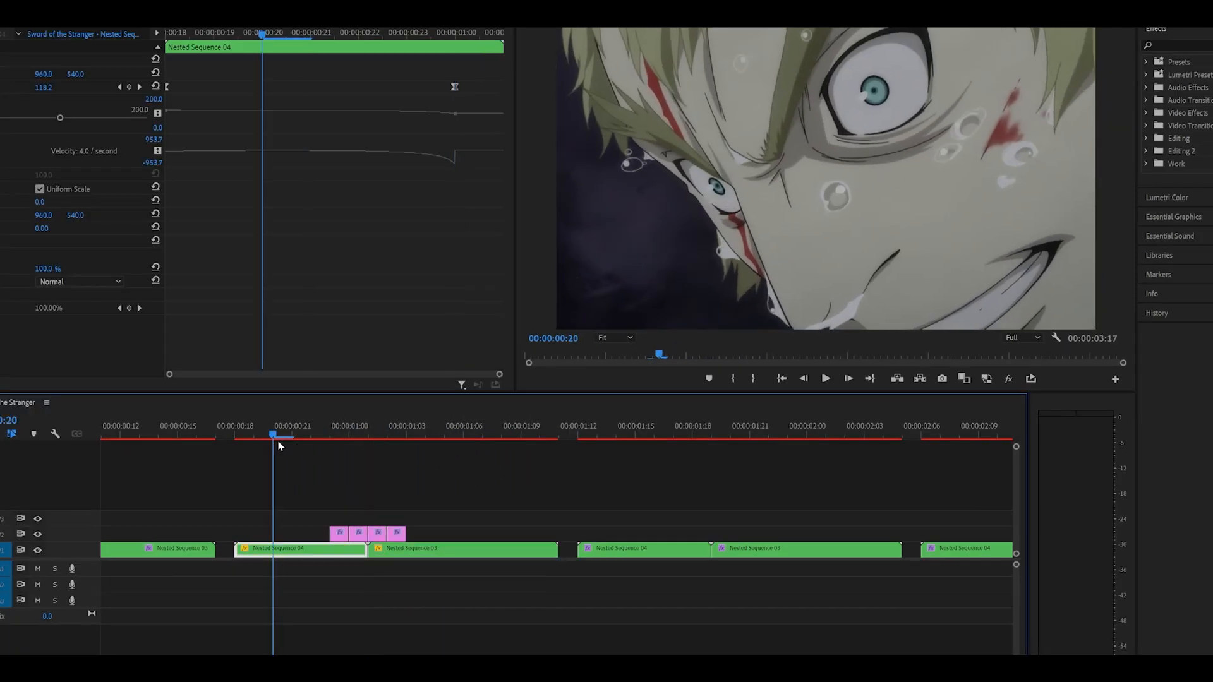
drag(321, 432, 402, 445)
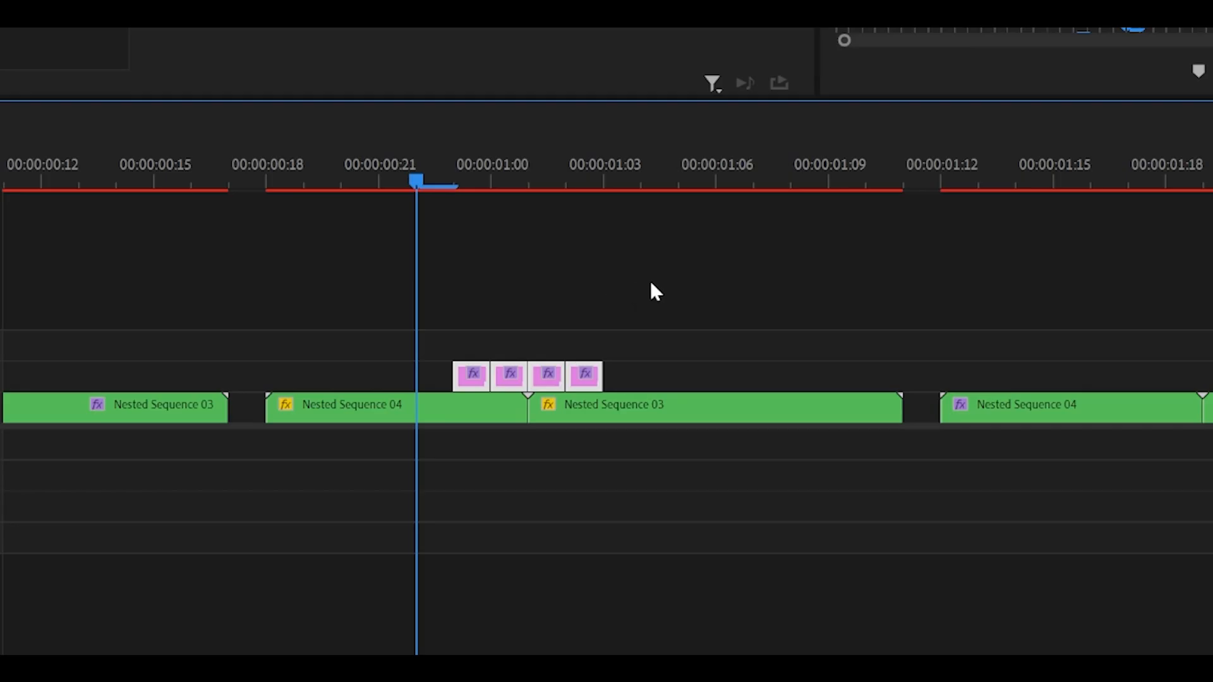
drag(664, 285, 475, 366)
Reset S_BlurMotion to its default settings on the first adjustment layer at 00:00:00:23
click(466, 161)
click(475, 377)
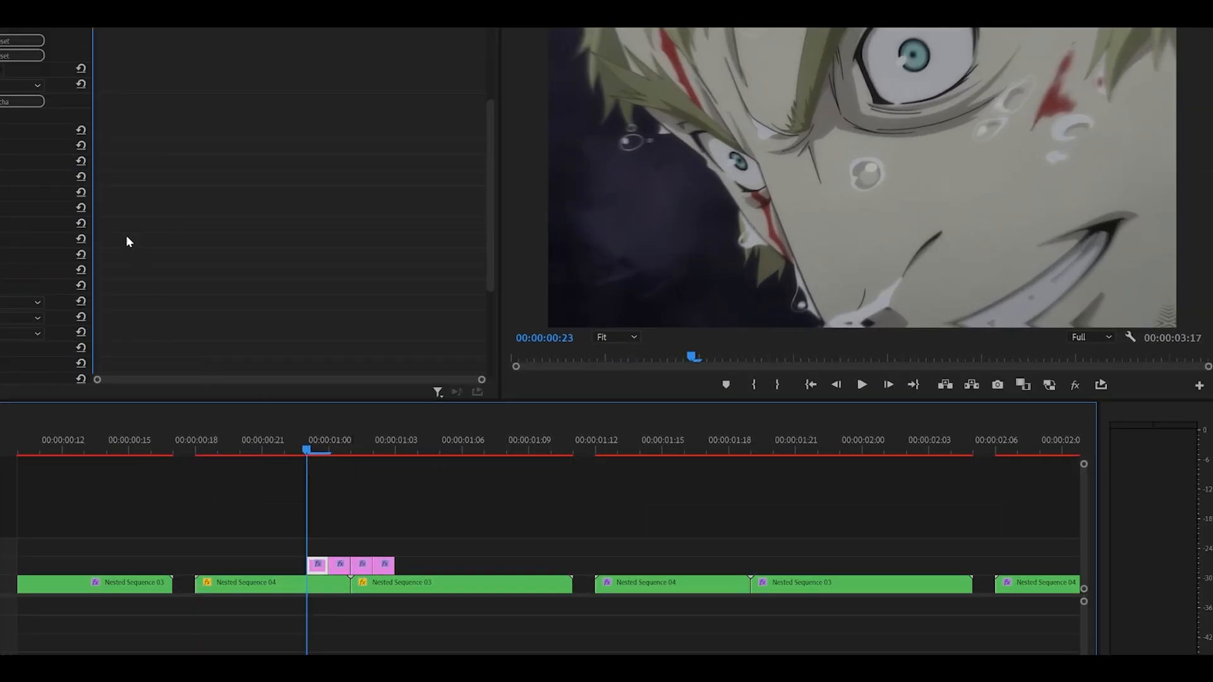
scroll(597, 344, up, 1)
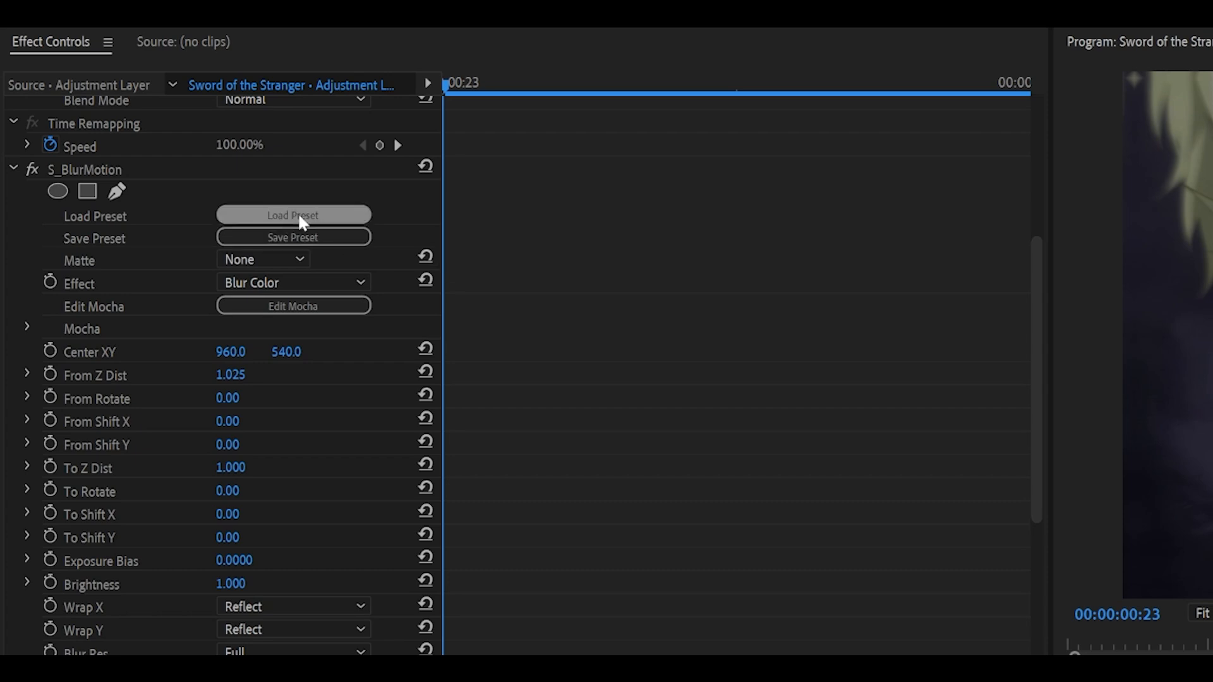
click(419, 169)
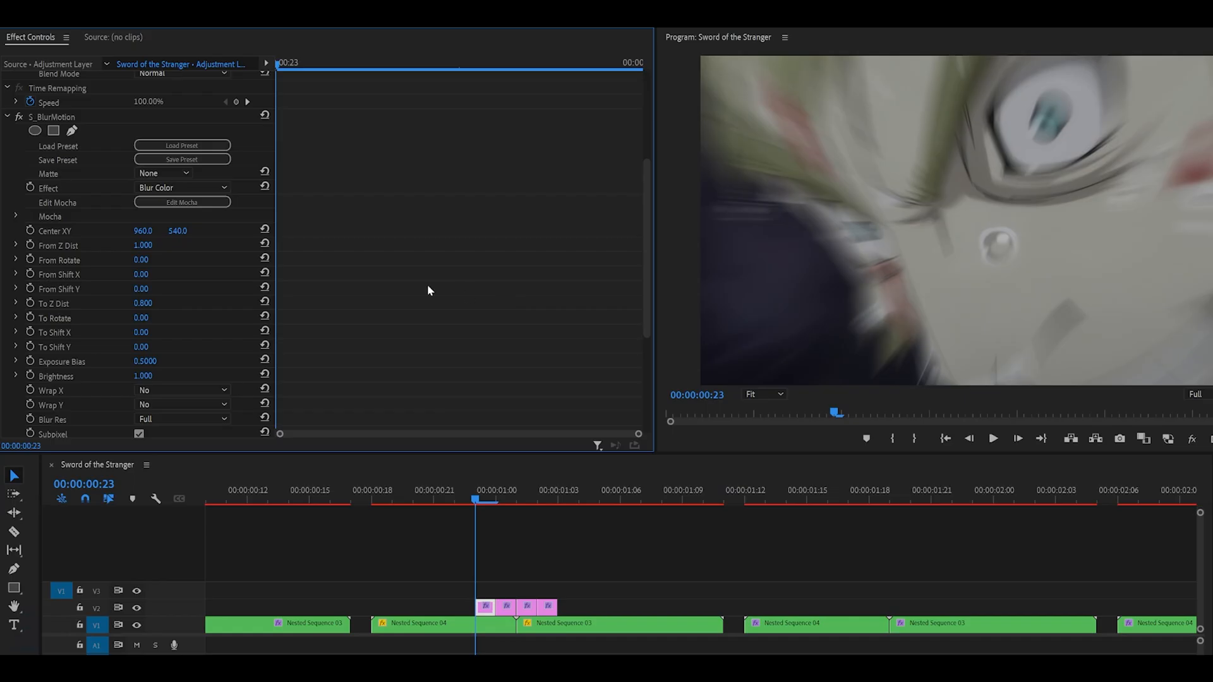
Set the first adjustment layer's S_BlurMotion to a From Z Dist of 0.5 and a To Z Dist of 1
scroll(427, 284, down, 3)
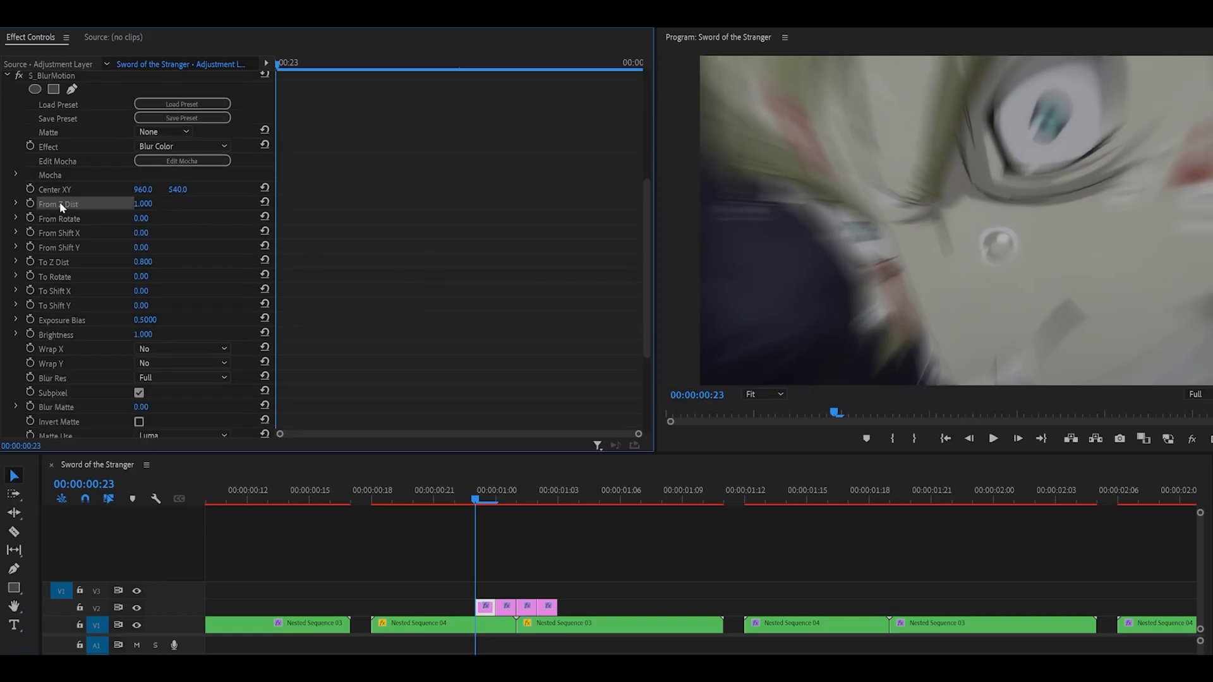
click(116, 203)
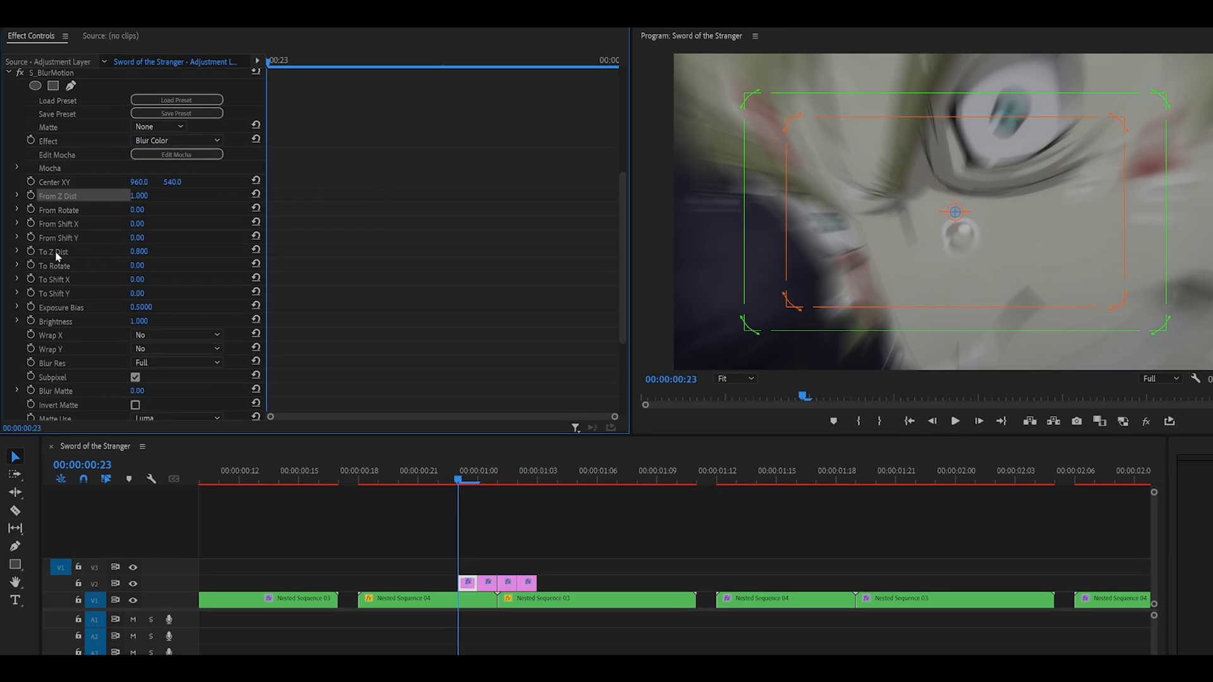
click(149, 193)
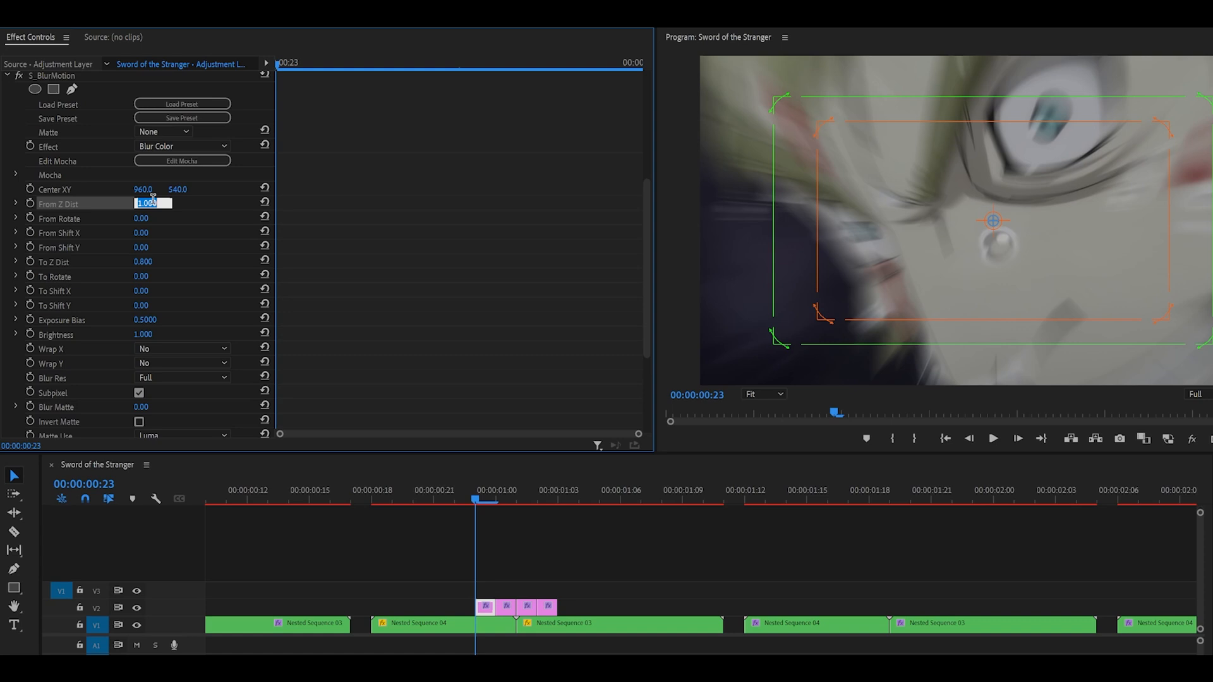
text(0.5)
key(Return)
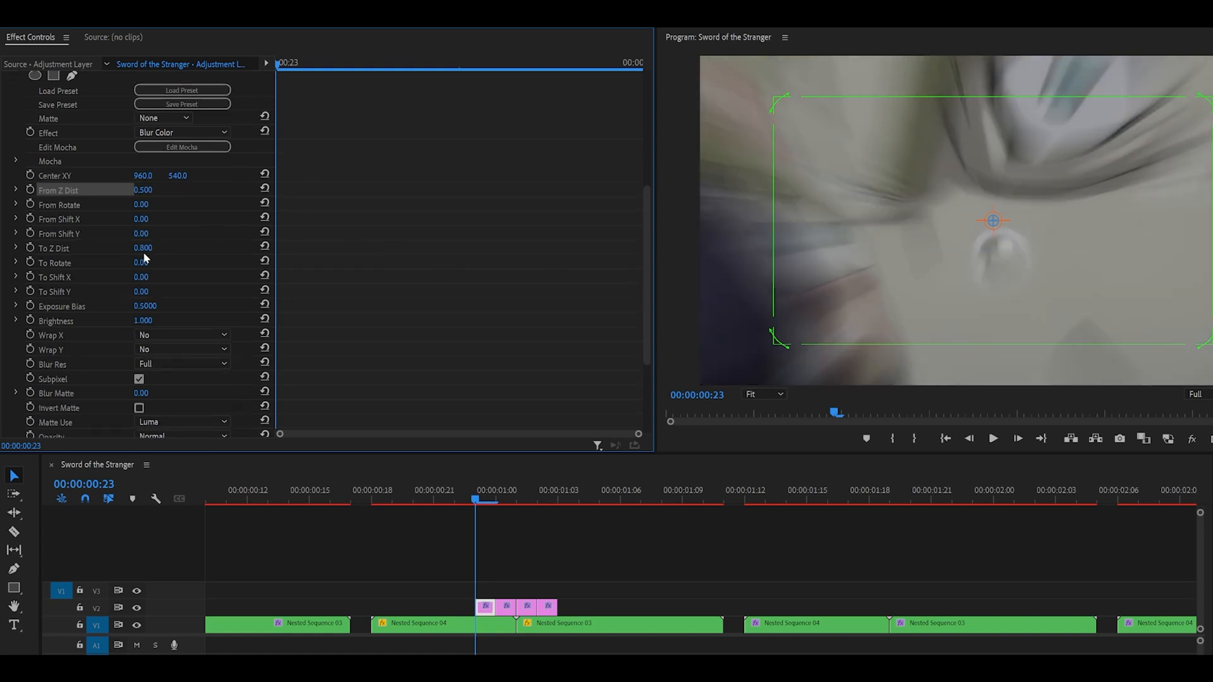
click(143, 248)
text(1)
key(Return)
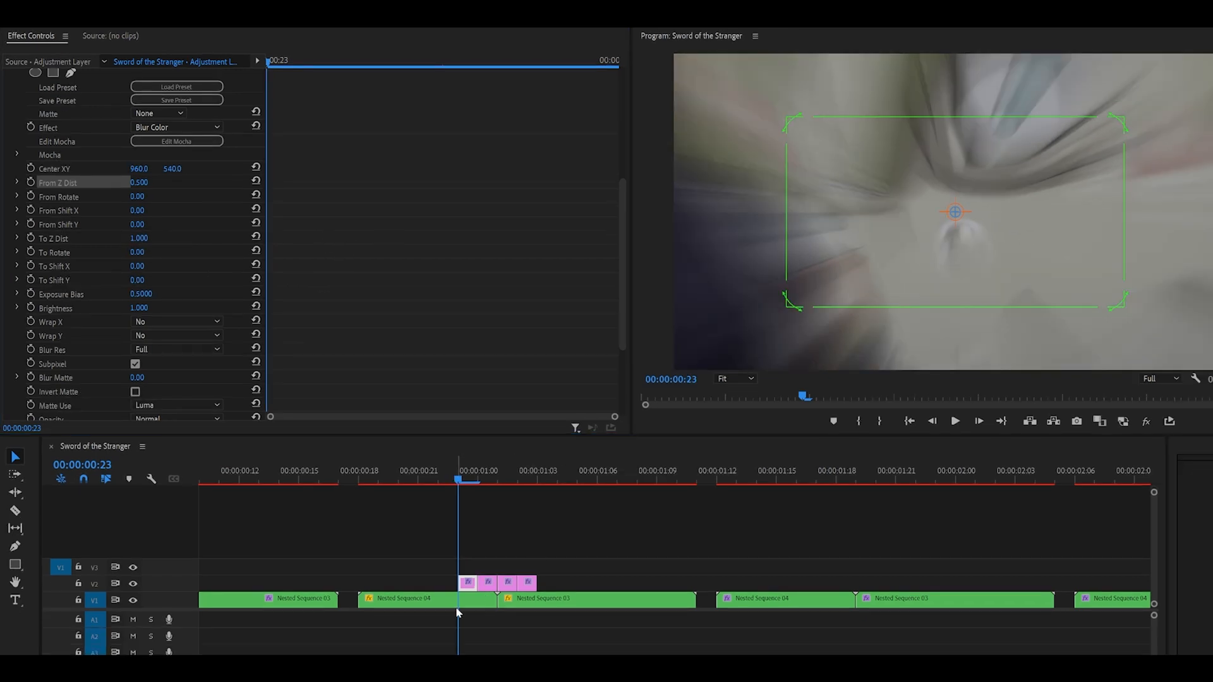
Move to the Nested Sequence 04 clip around 00:00:01:14 and examine its enlarged preview with S_Deband toggled for comparison
click(456, 601)
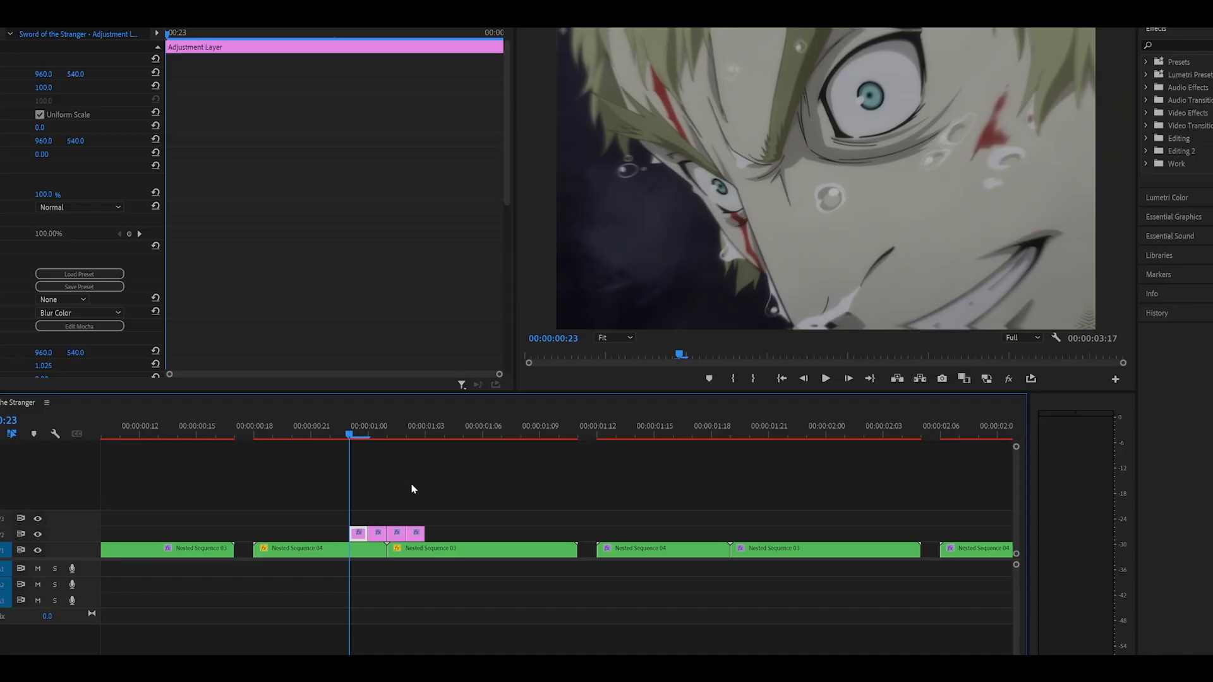
key(Right)
key(Right)
key(Right)
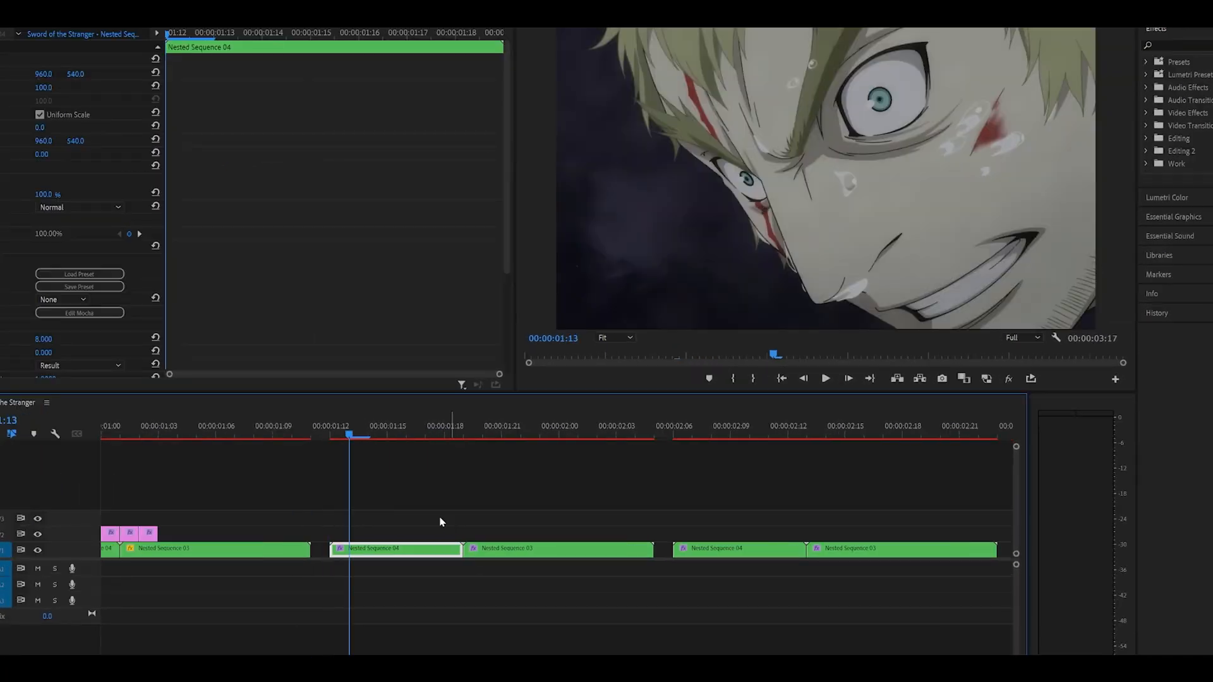
key(Right)
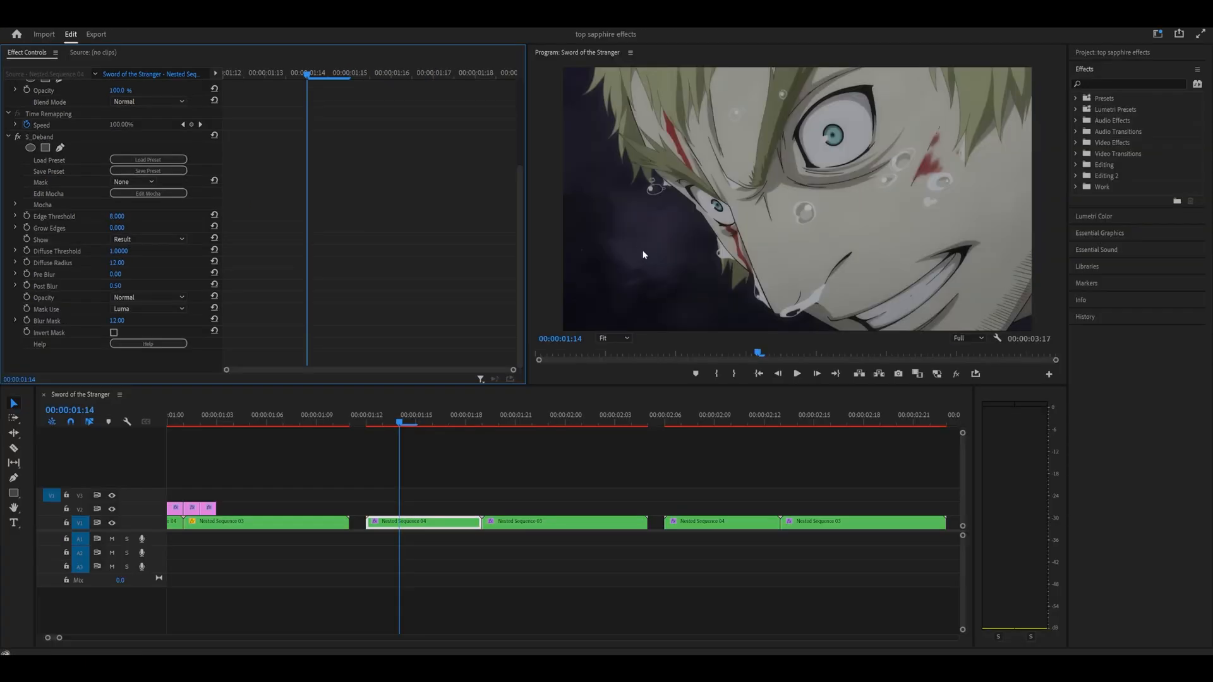
key(grave)
key(grave)
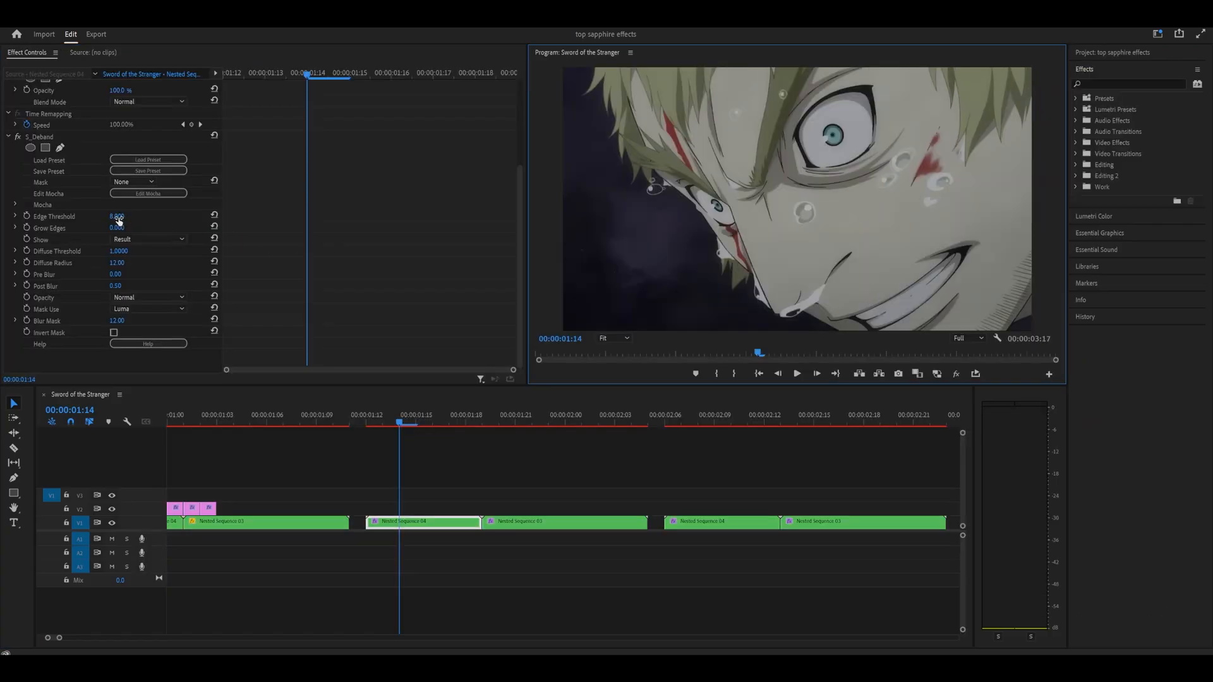
click(19, 137)
key(grave)
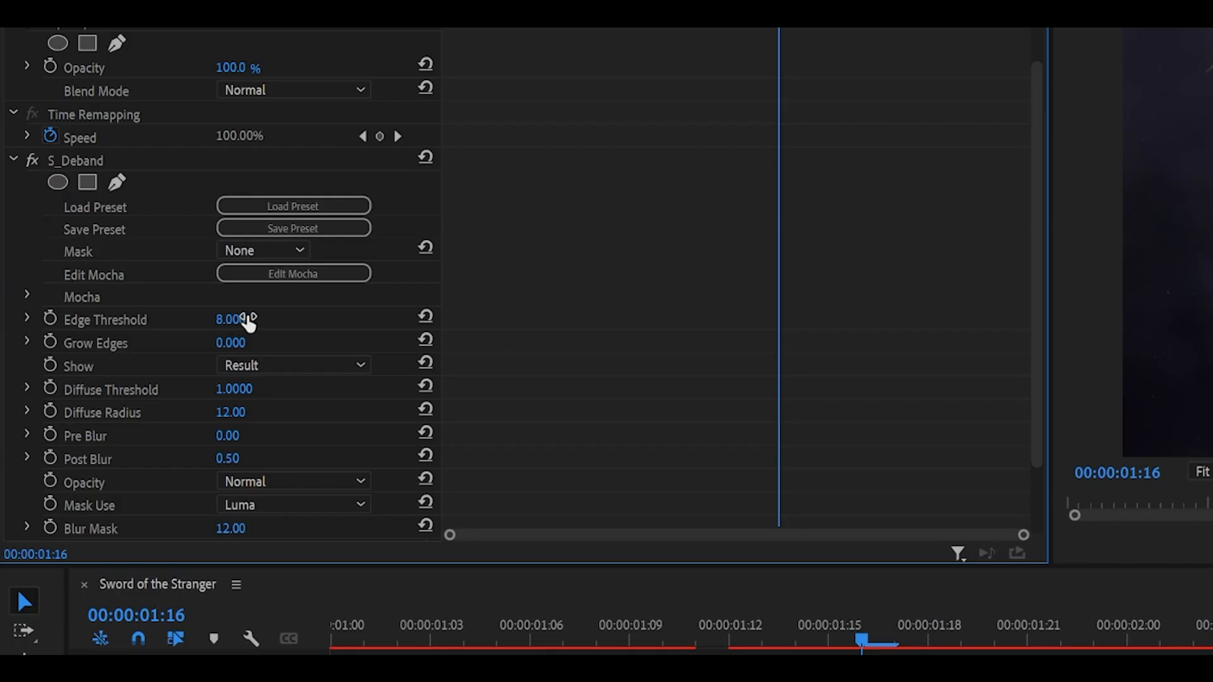
Set the S_Deband Edge Threshold to 32 on the Nested Sequence 04 clip and inspect the enlarged preview
click(235, 320)
text(32)
key(Return)
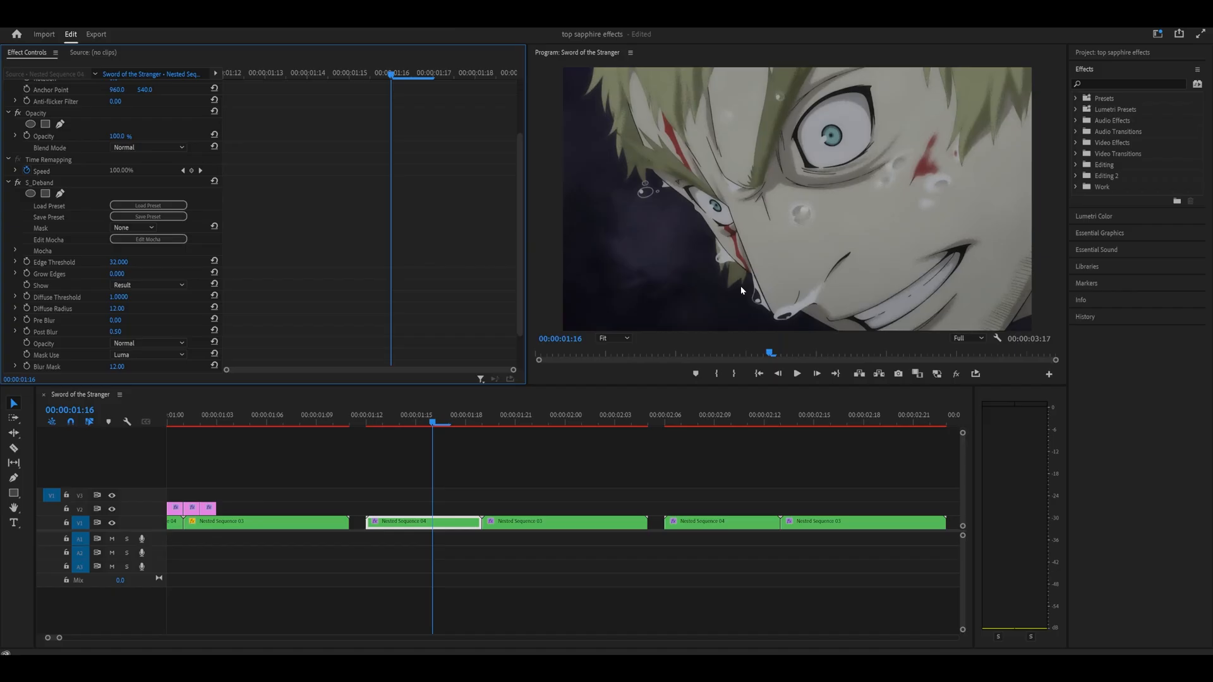
key(grave)
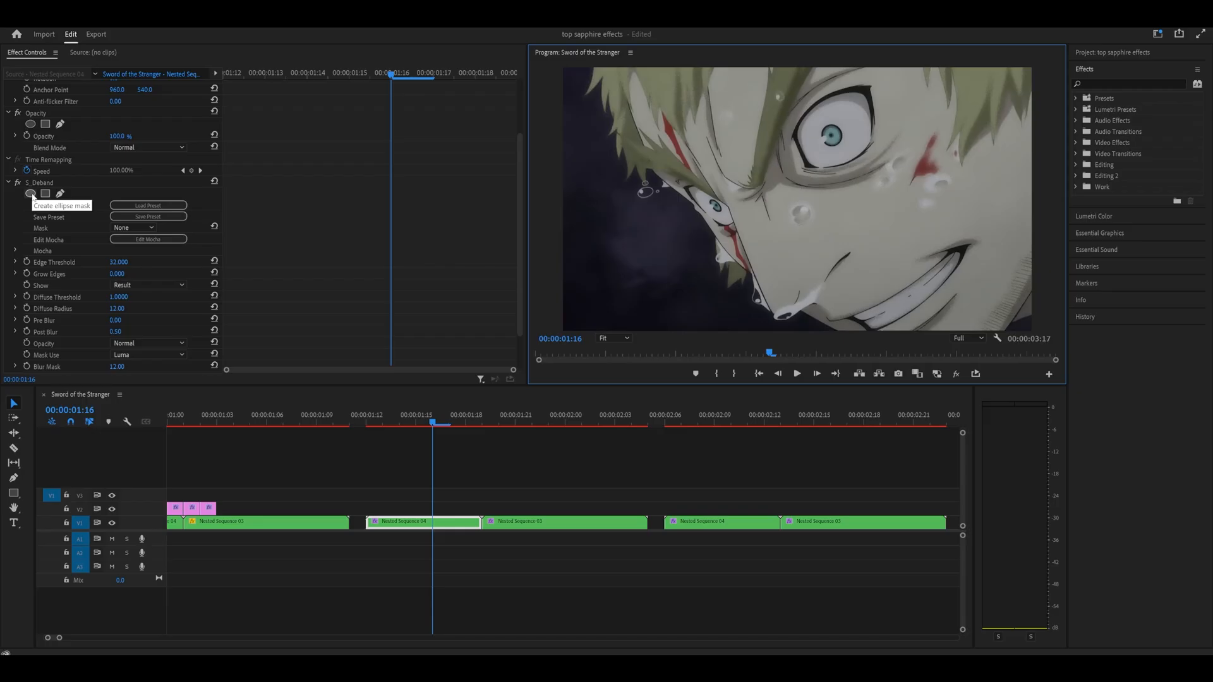
Add an ellipse mask to S_Deband and stretch it vertically over the dark background beside the face
click(31, 194)
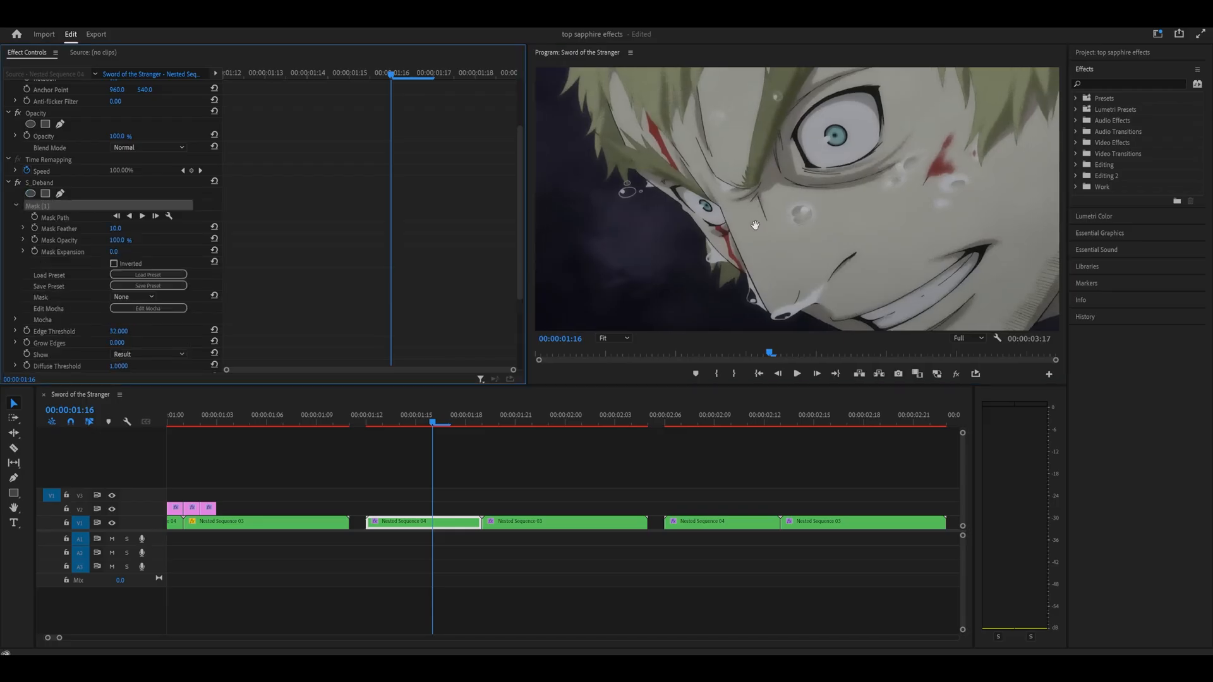
drag(772, 205, 561, 139)
drag(585, 200, 592, 353)
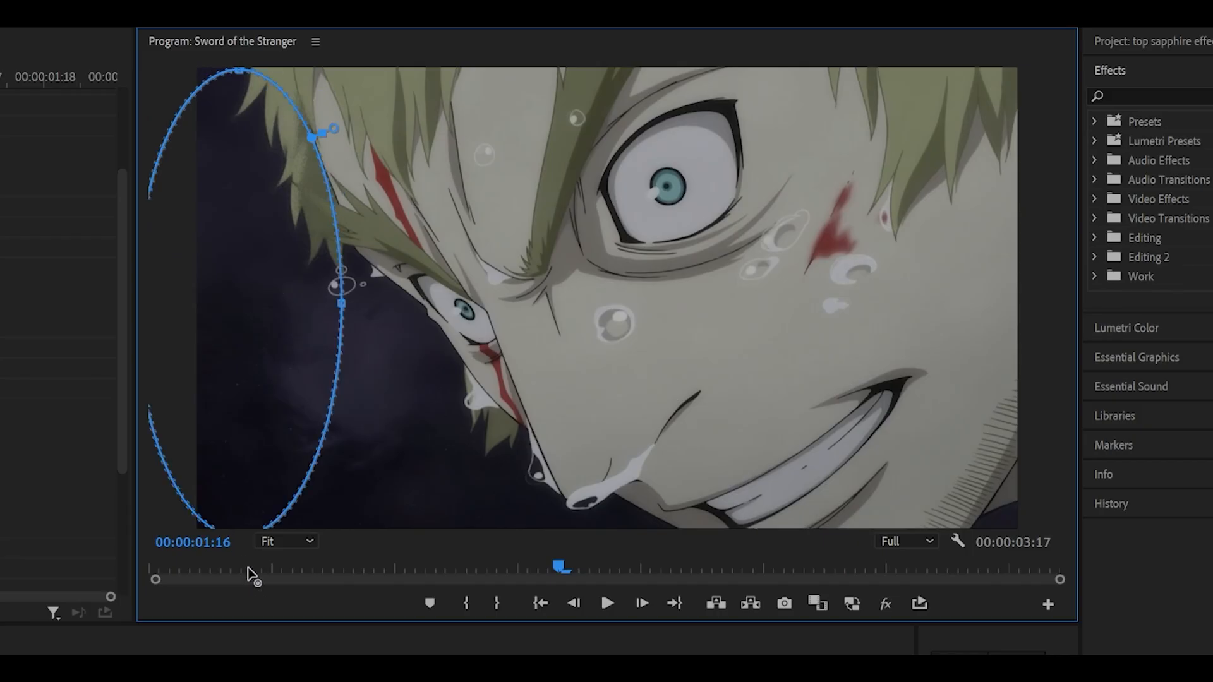
drag(247, 567, 251, 571)
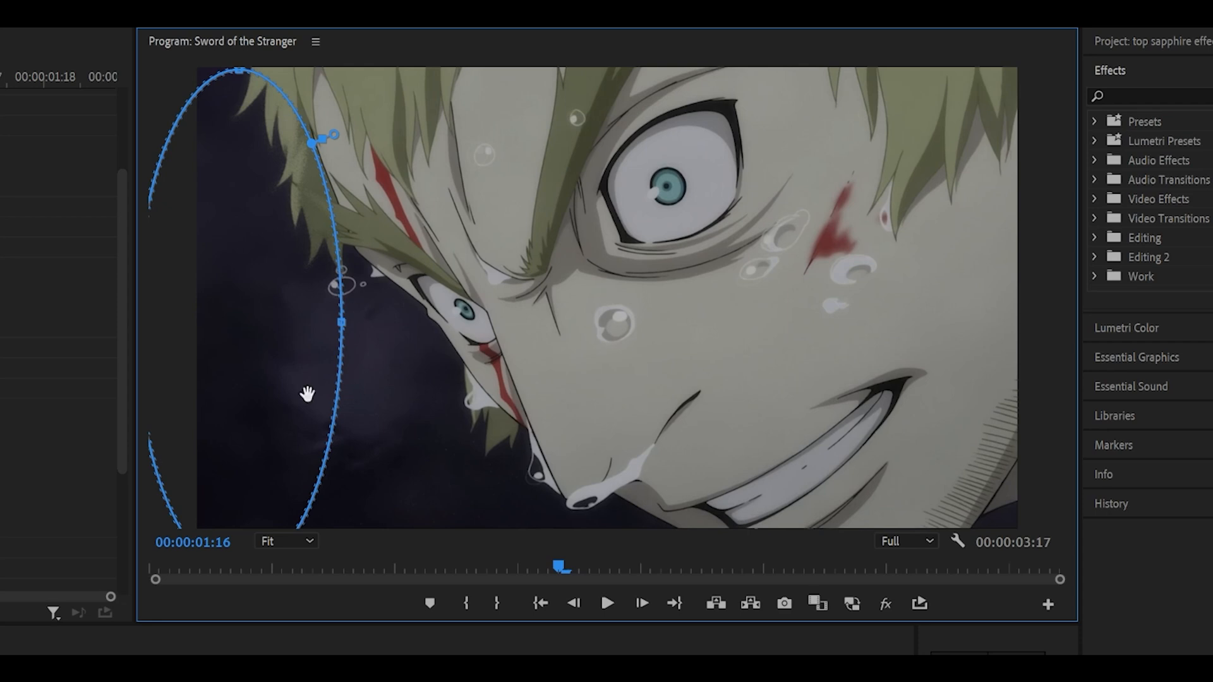
Set the S_Deband mask feather to 80, extend the mask path toward the face with an added point, and check the enlarged preview
click(197, 348)
text(8)
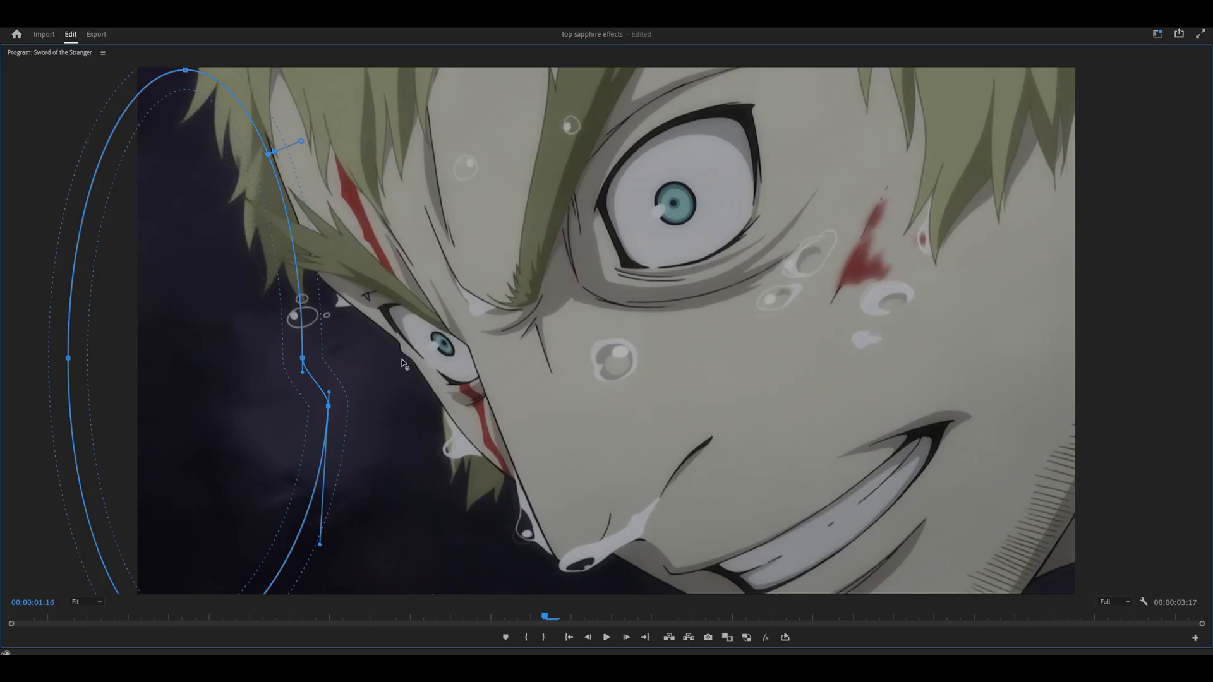
drag(310, 351, 312, 349)
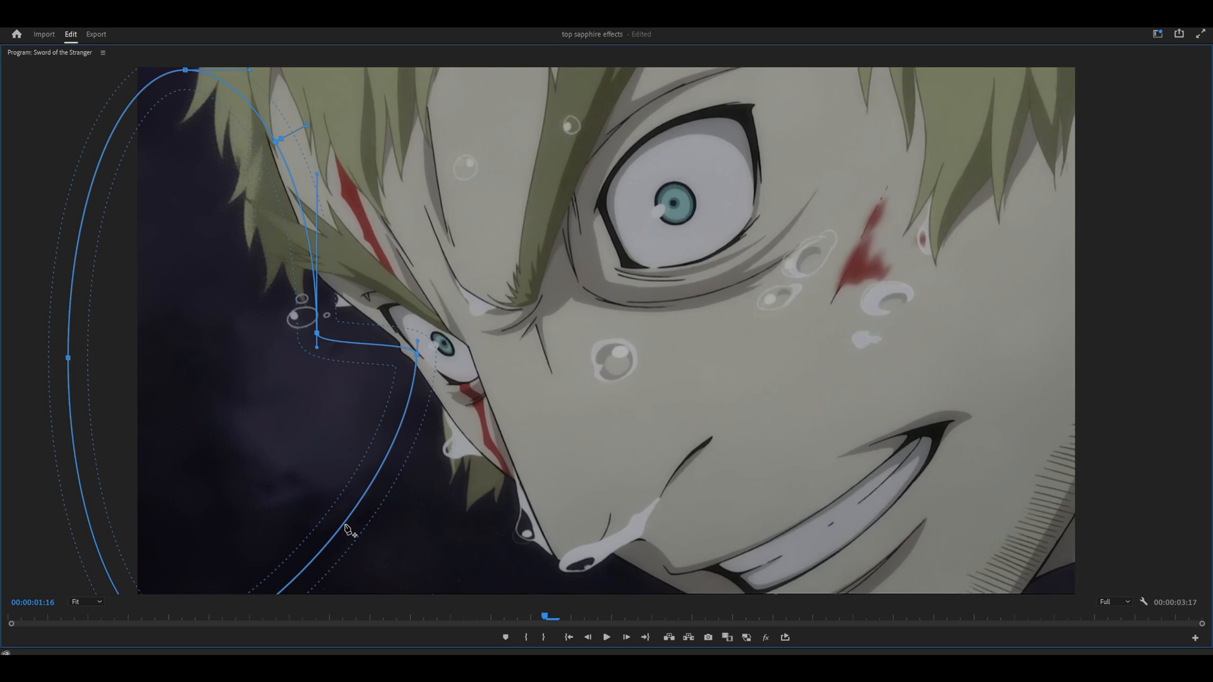
key(grave)
click(440, 529)
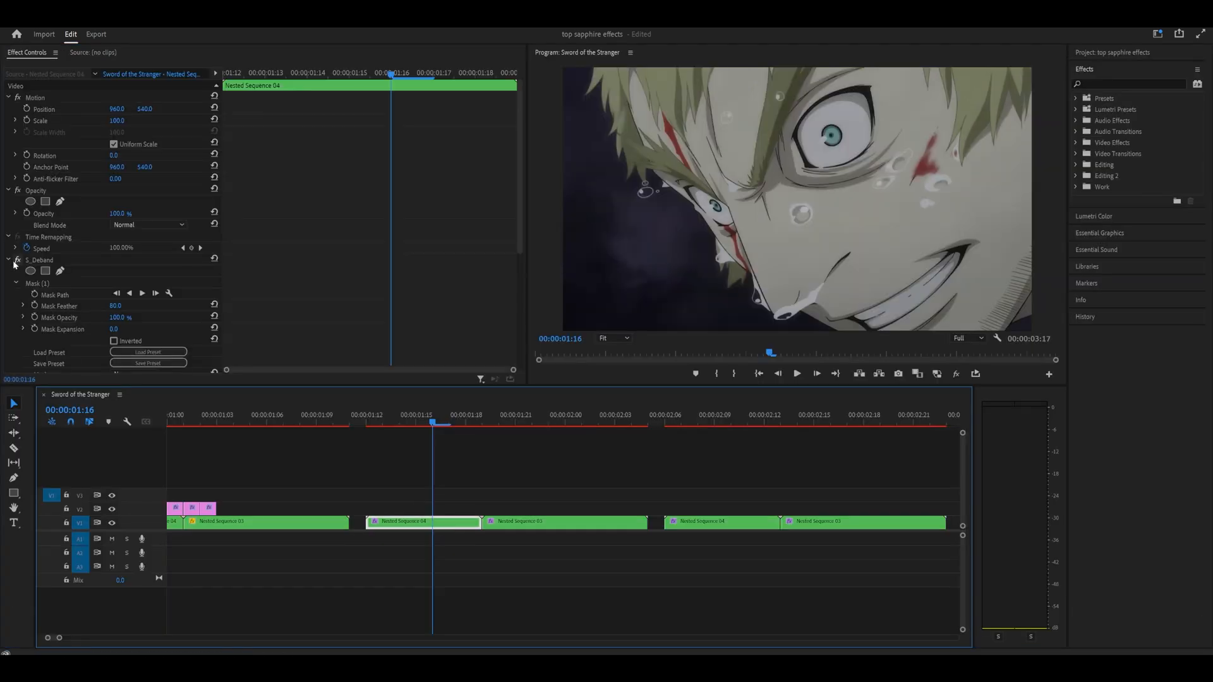
key(grave)
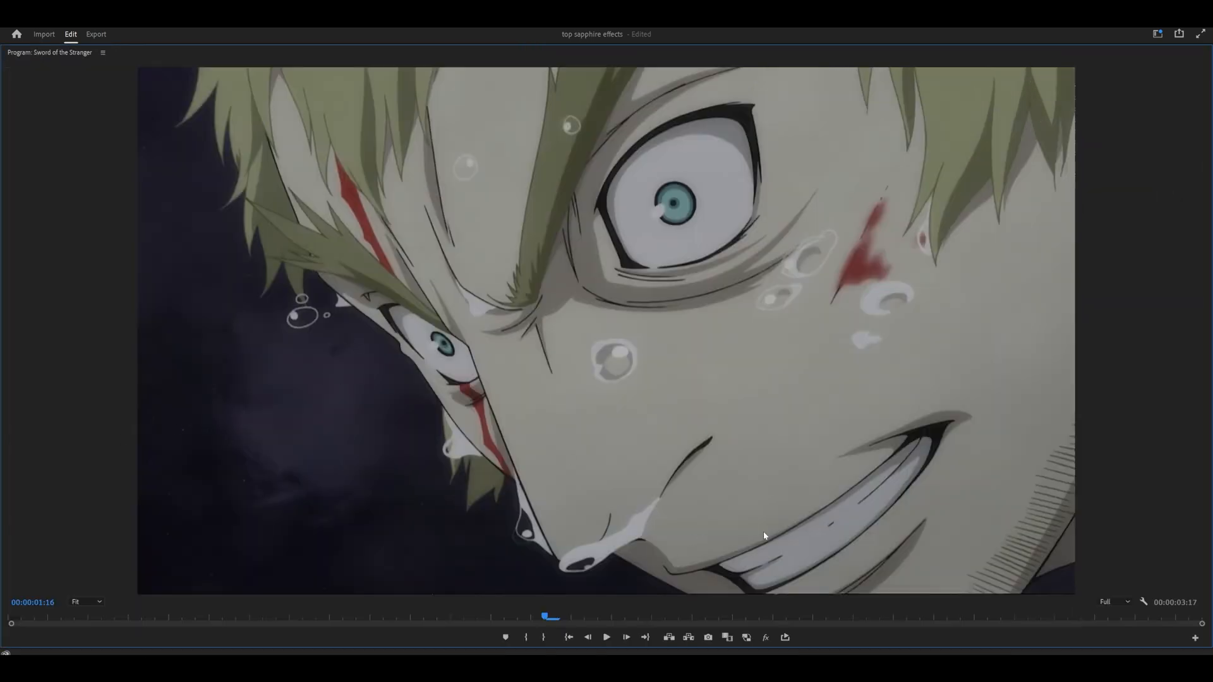
key(grave)
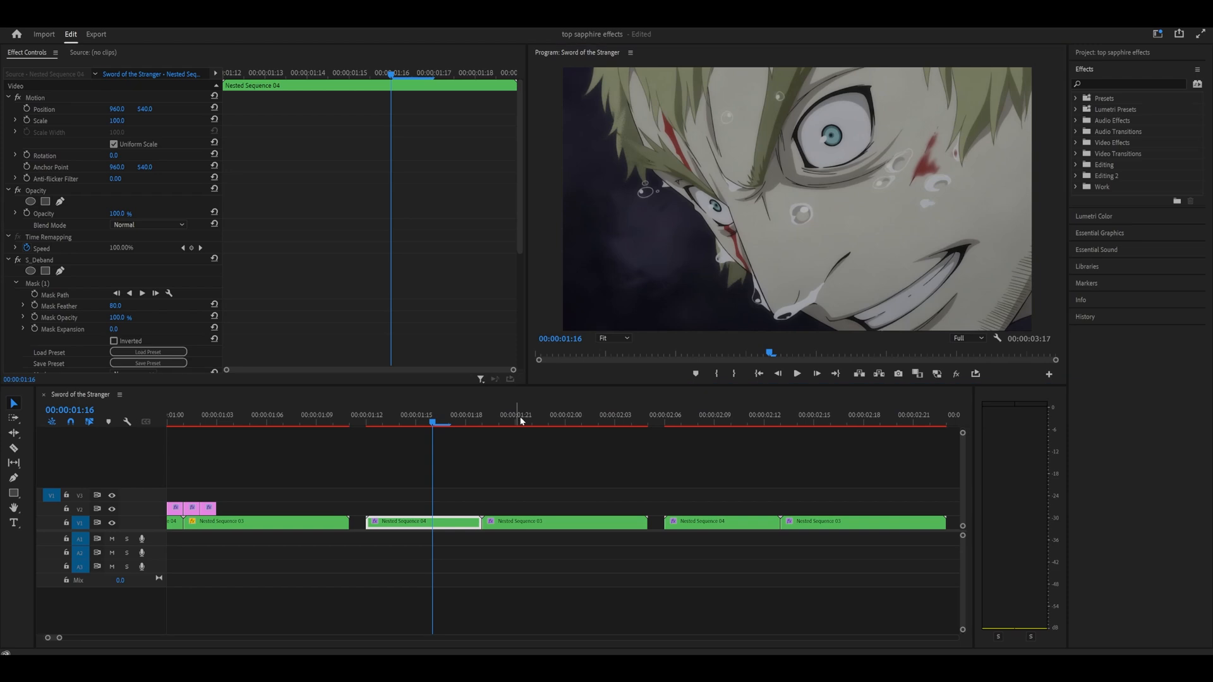
Examine the Nested Sequence 03 clip with S_Deband from 00:00:01:21 in the enlarged preview
click(521, 418)
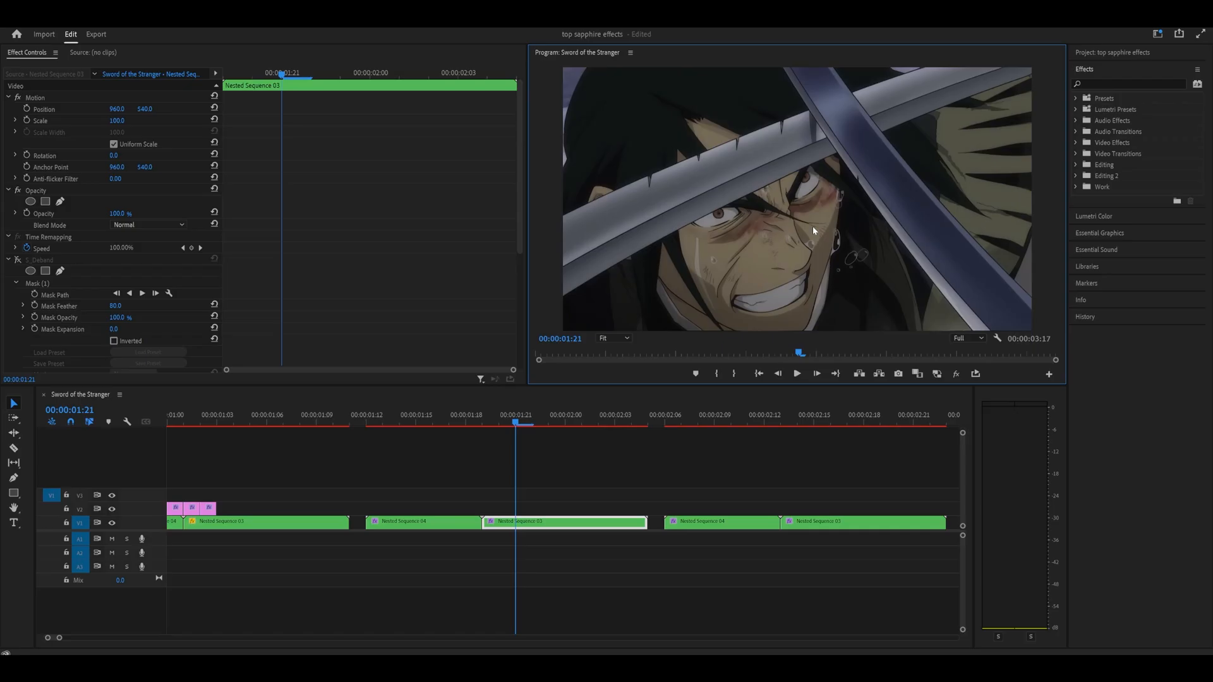
key(grave)
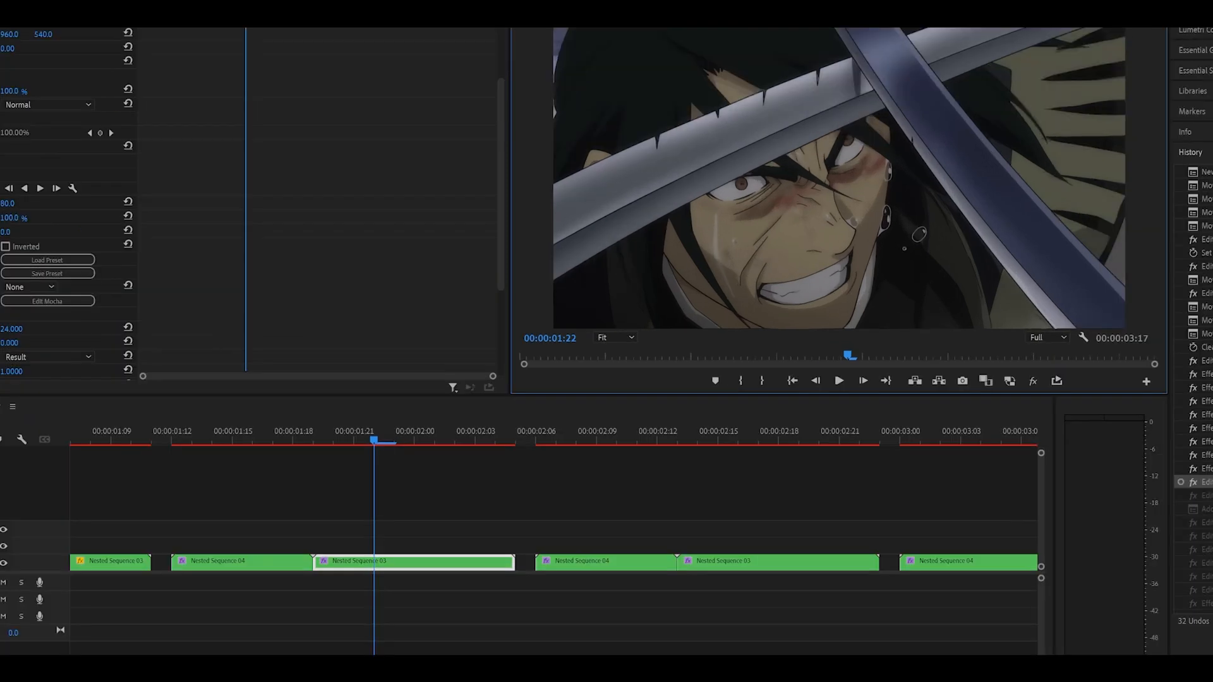
mouse_move(482, 420)
mouse_down()
mouse_move(507, 421)
mouse_move(411, 422)
mouse_move(498, 422)
mouse_up()
key(grave)
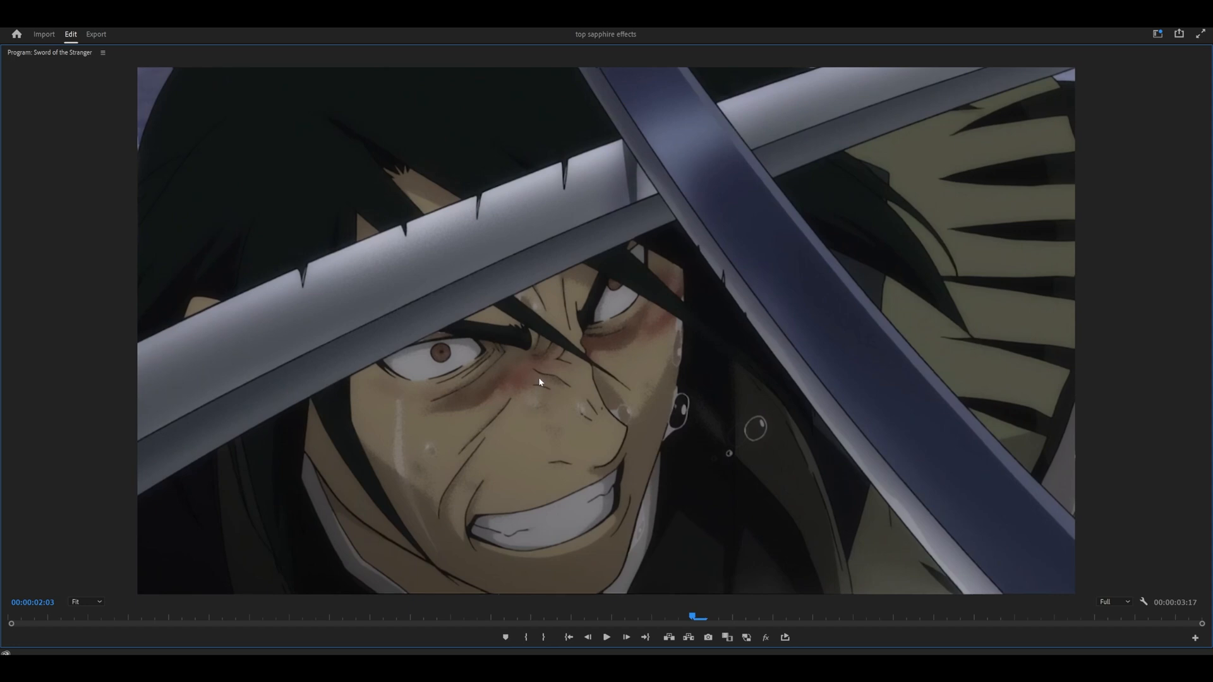
key(grave)
Go to the Nested Sequence 04 clip at 00:00:02:06 and examine its S_MotionDetect settings
key(Left)
key(Left)
key(Left)
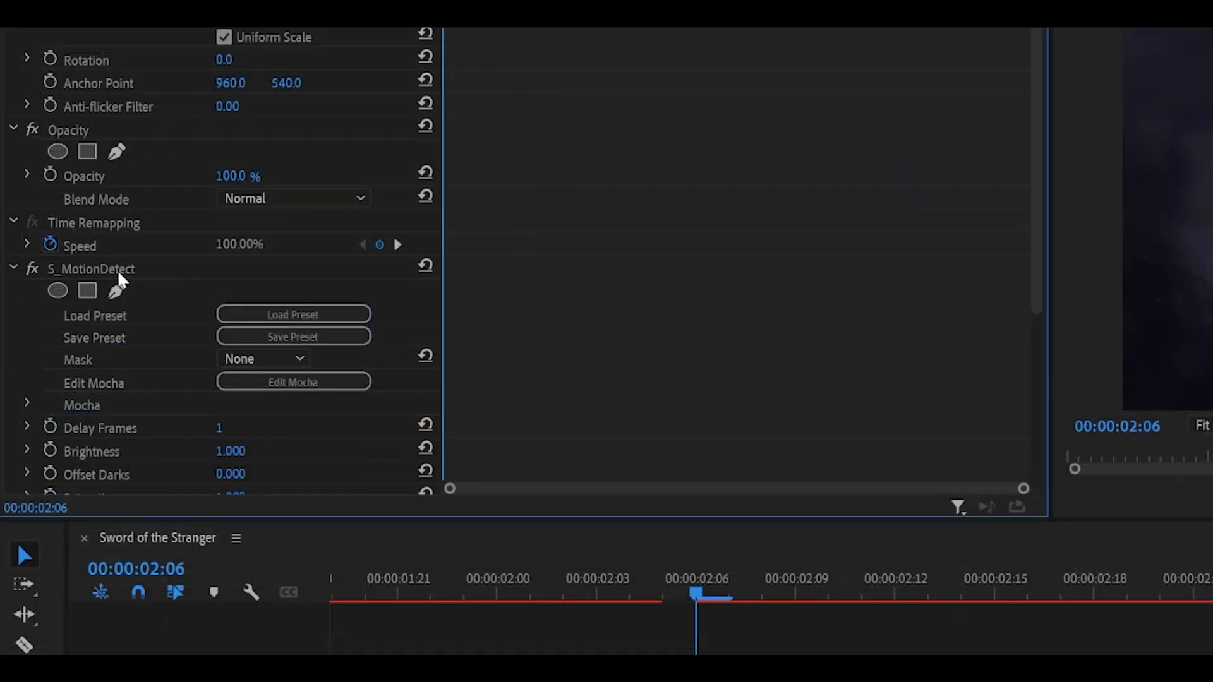
click(120, 271)
click(800, 260)
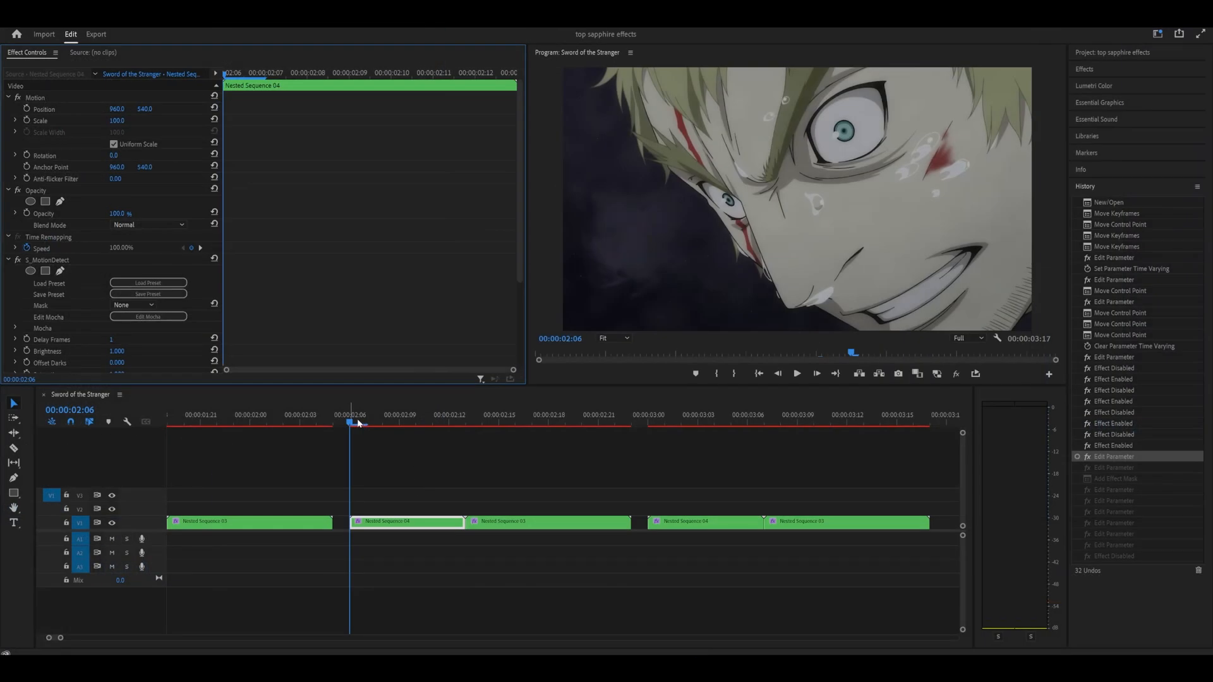
scroll(379, 253, down, 3)
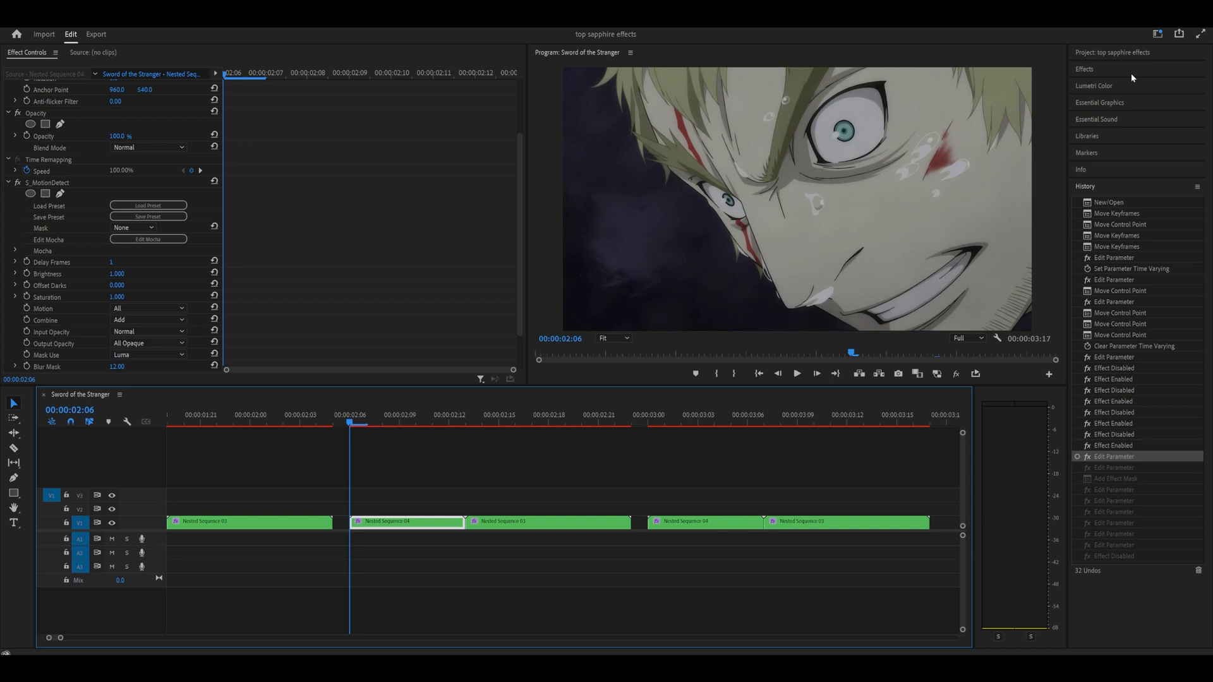
click(1083, 69)
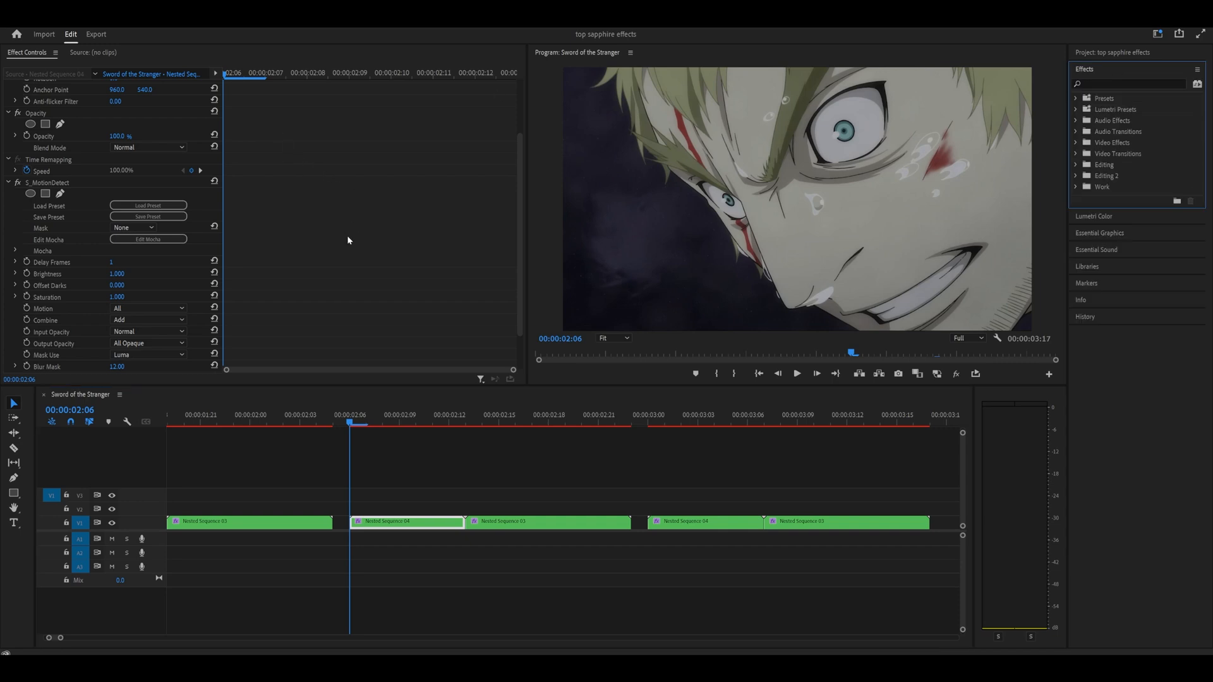
scroll(347, 235, down, 2)
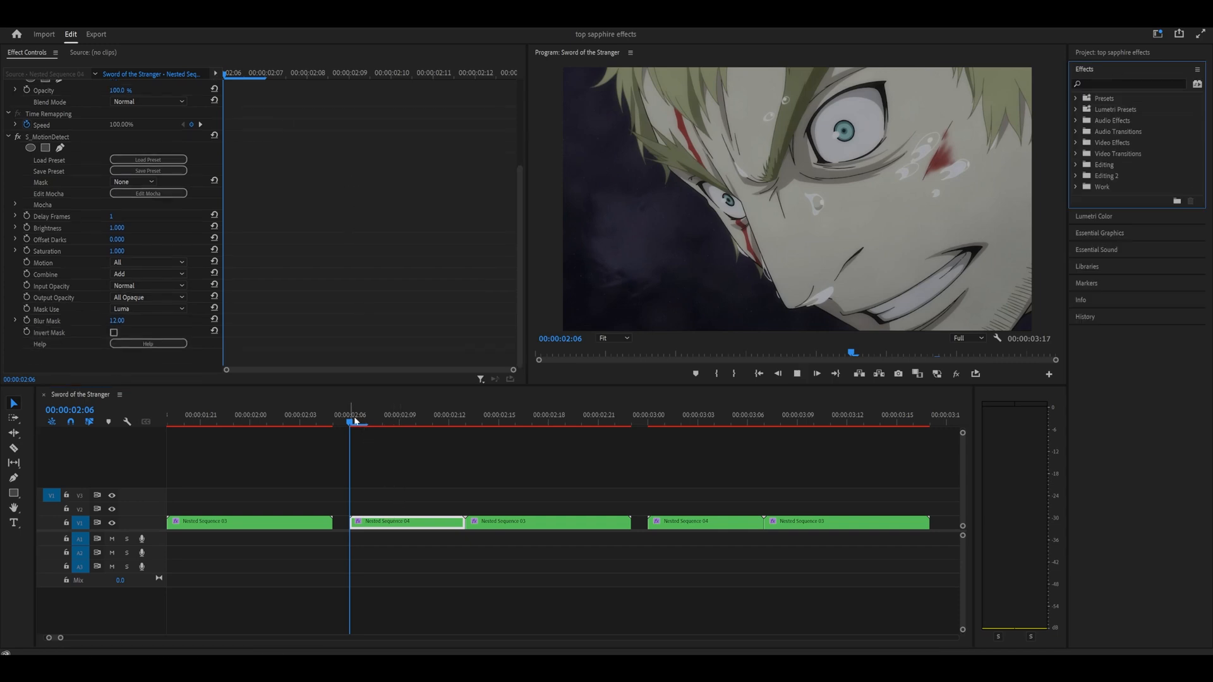
Review the S_MotionDetect Combine modes, keep Add, and play the transition from 00:00:02:06
click(148, 273)
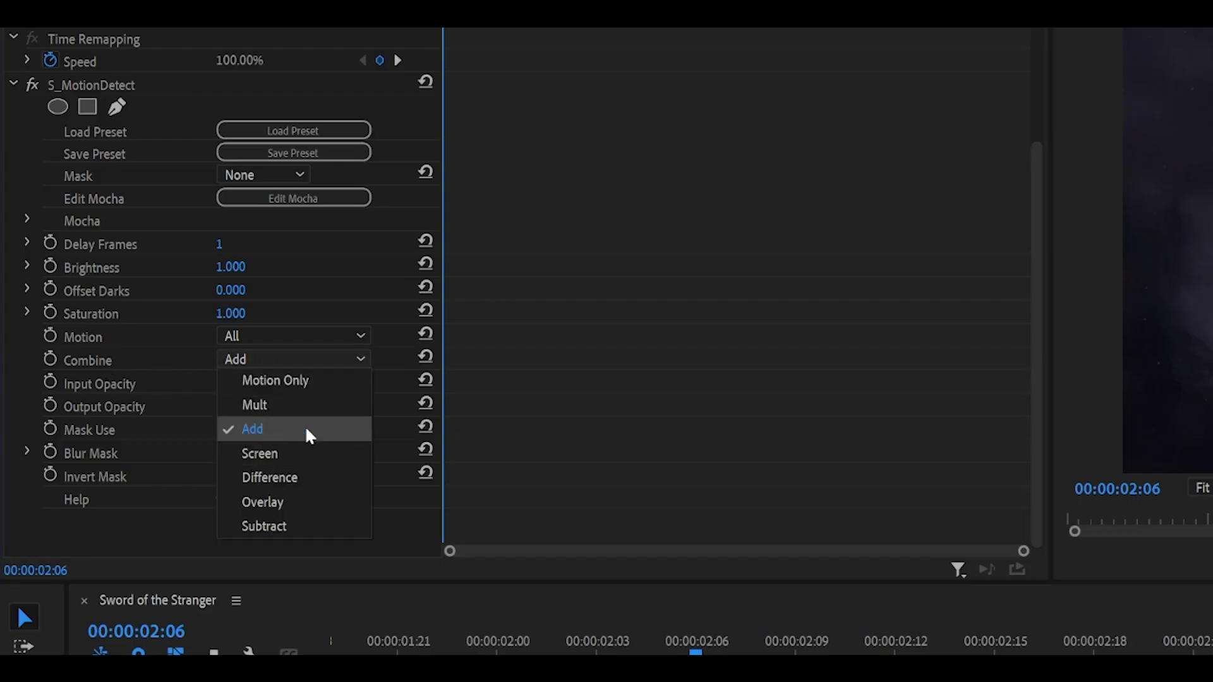
click(306, 430)
key(space)
click(705, 652)
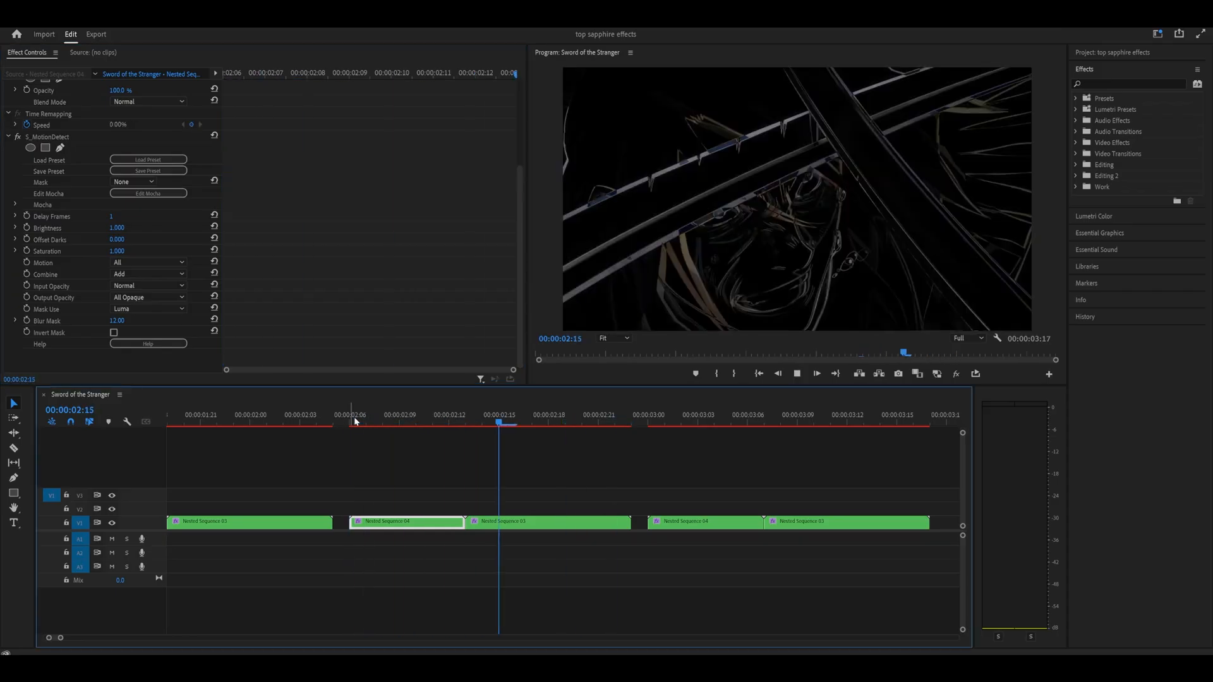
click(354, 417)
Scrub the Nested Sequence 03 clip from 00:00:02:13 to 00:00:02:17 to examine S_MotionDetect in Motion Only mode
click(467, 422)
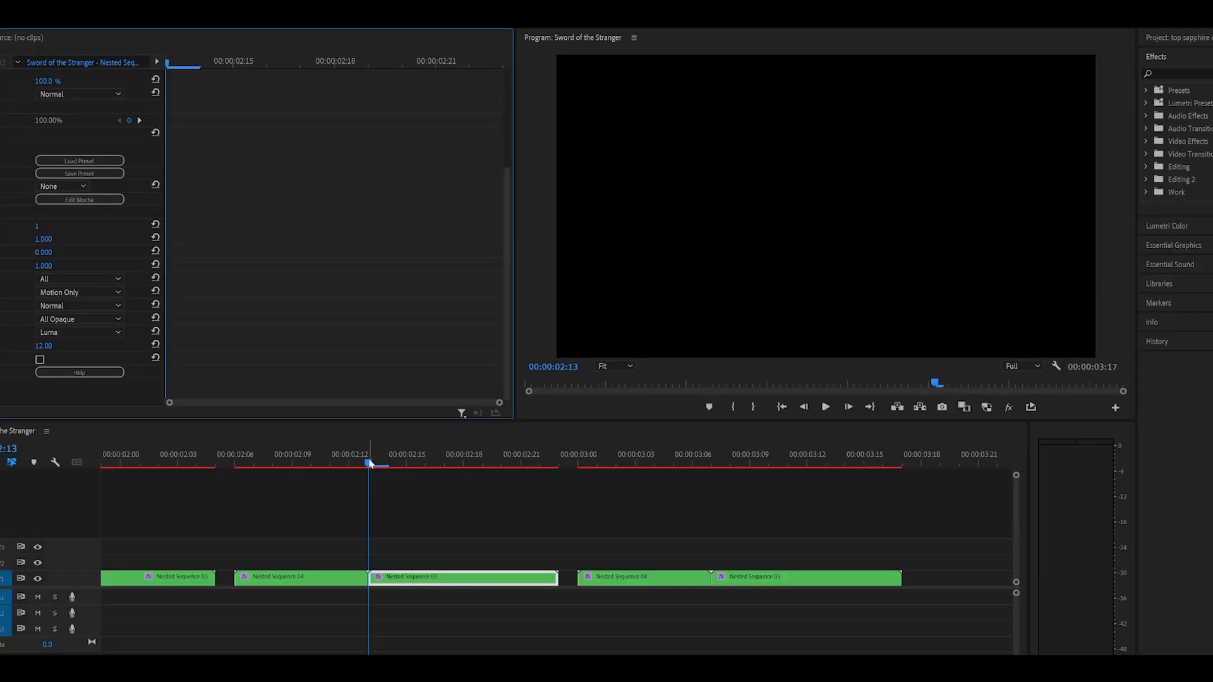
drag(371, 464, 507, 482)
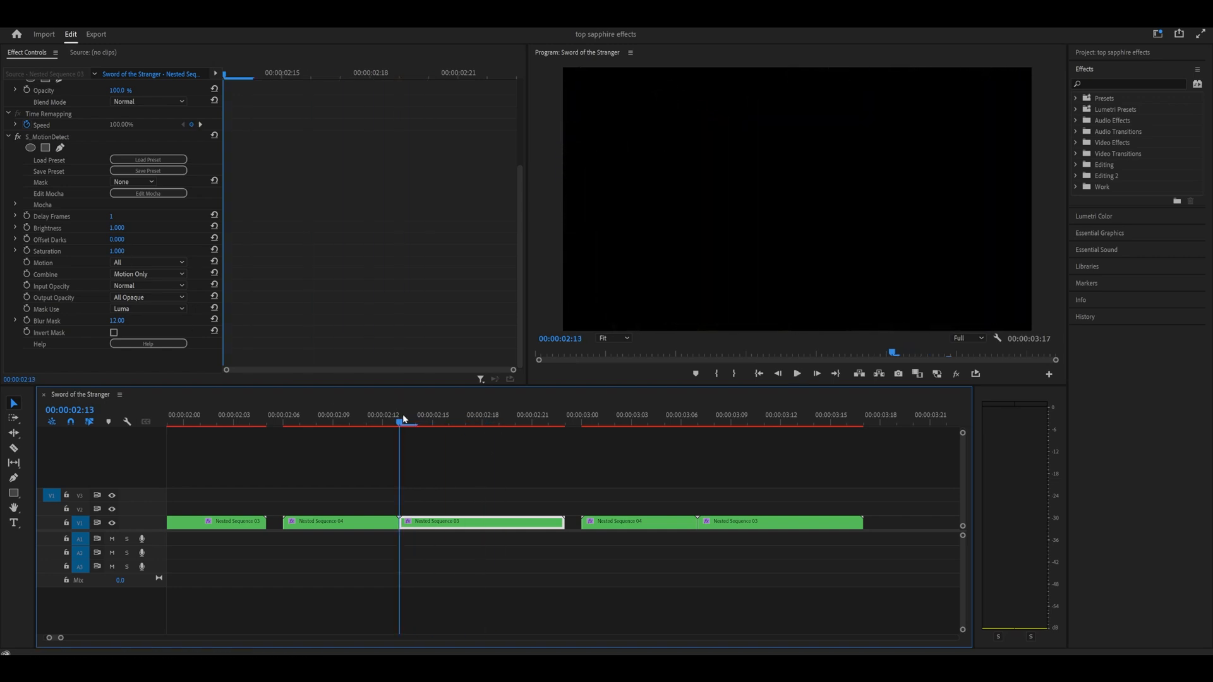
drag(403, 414, 467, 427)
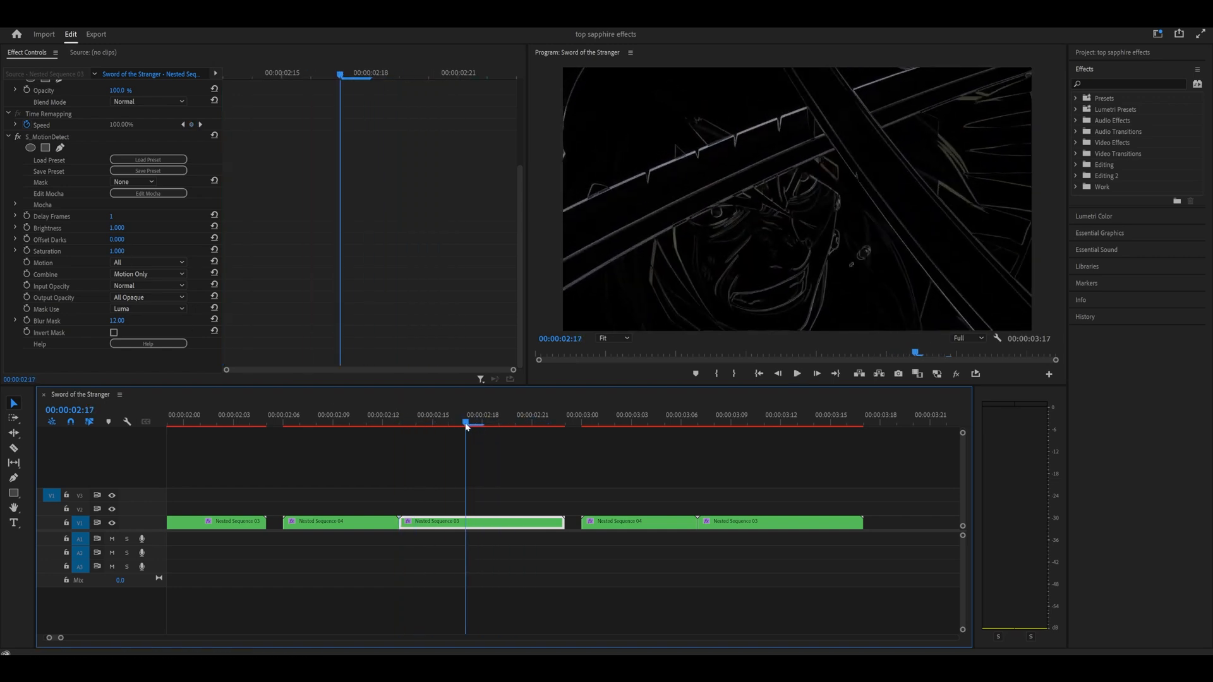
Split the Nested Sequence 03 clip with S_MotionDetect at 00:00:02:18
key(c)
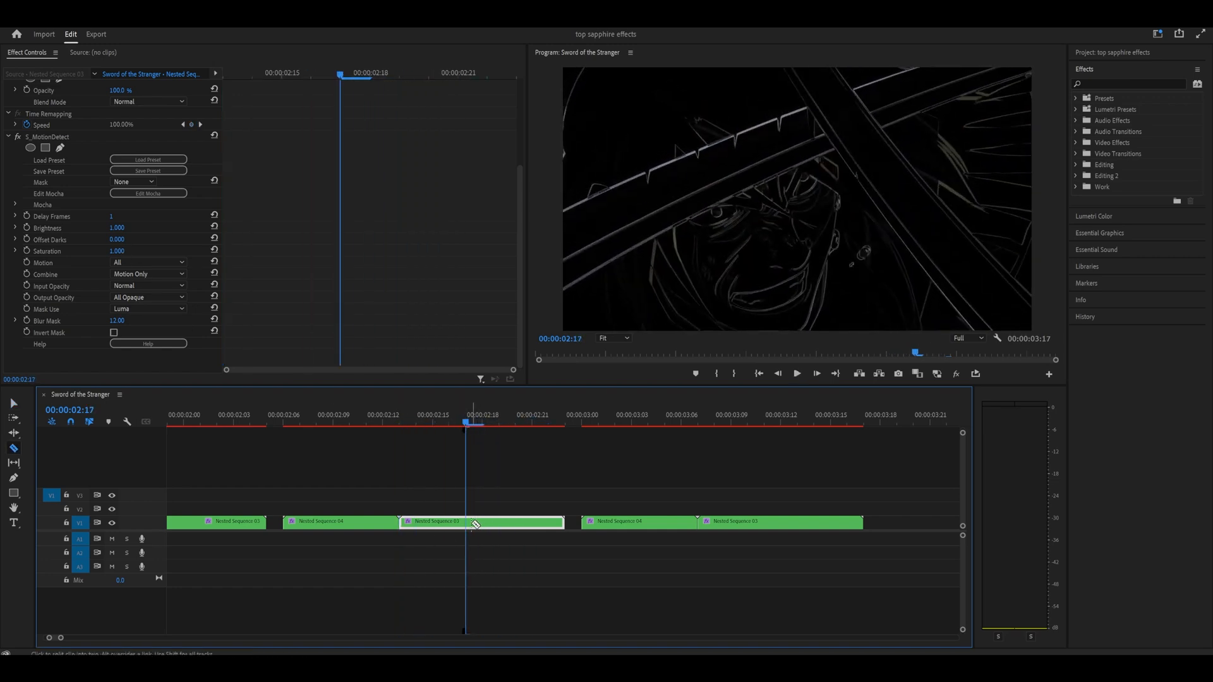
click(482, 524)
key(v)
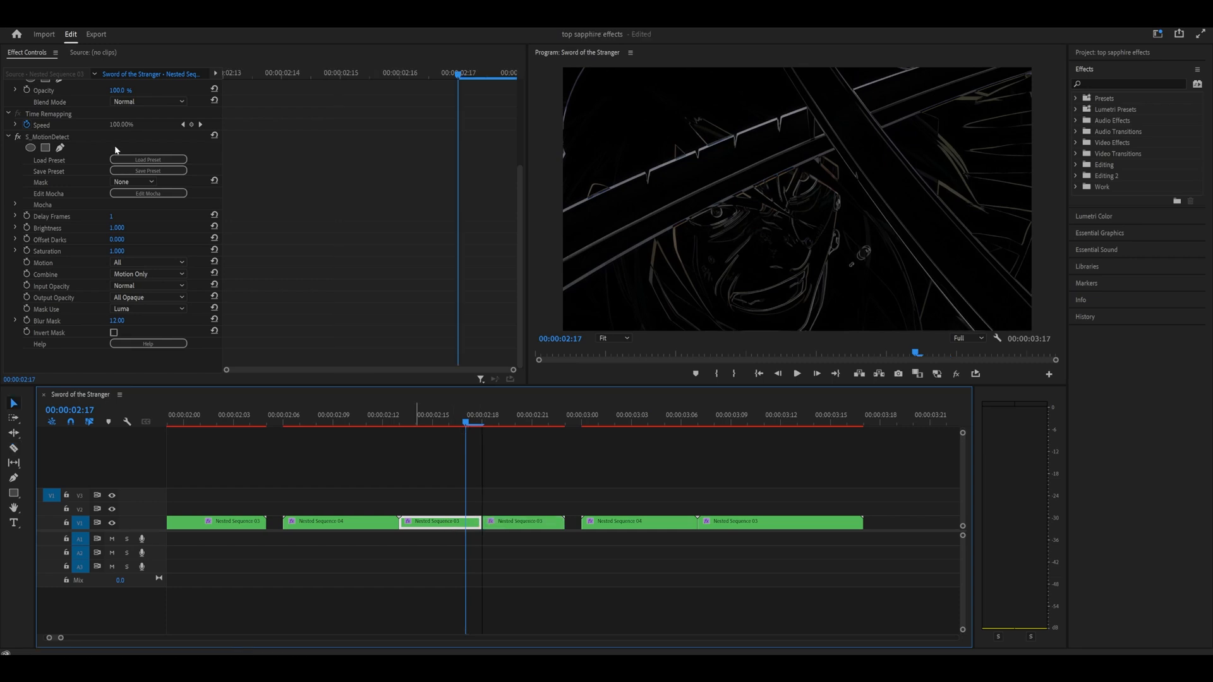
Remove S_MotionDetect from the Nested Sequence 03 piece before 00:00:02:18 and add a Cross Dissolve at the cut
click(40, 135)
key(Delete)
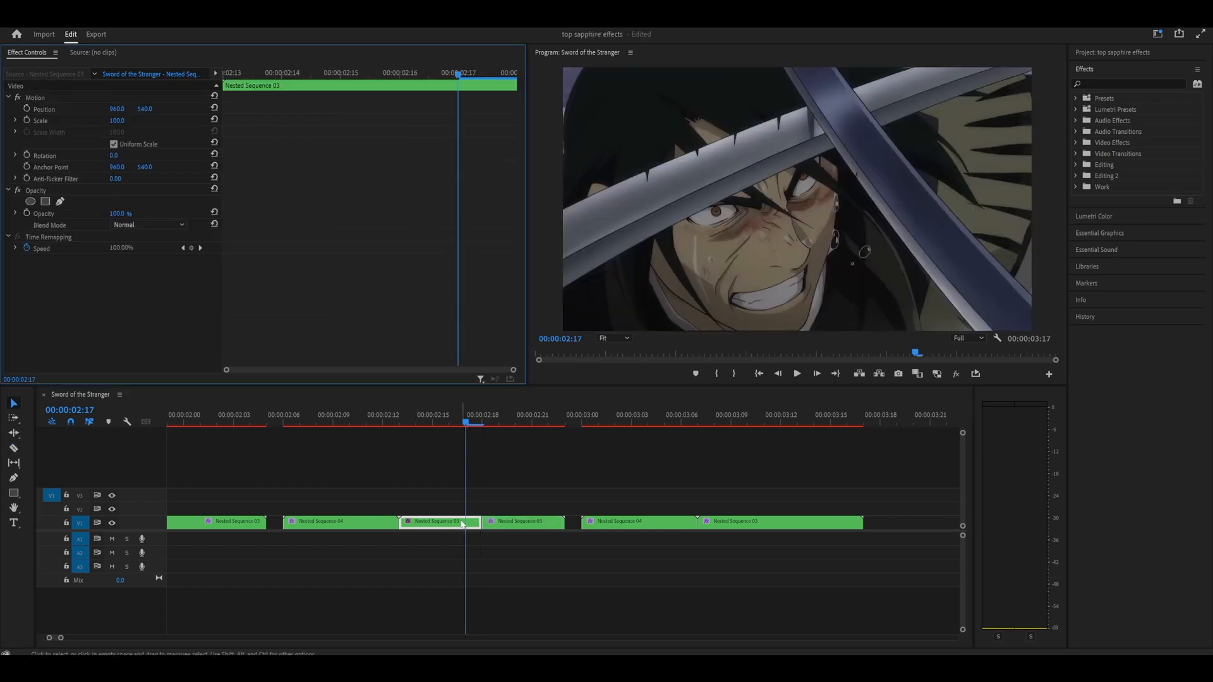
right_click(483, 523)
click(518, 580)
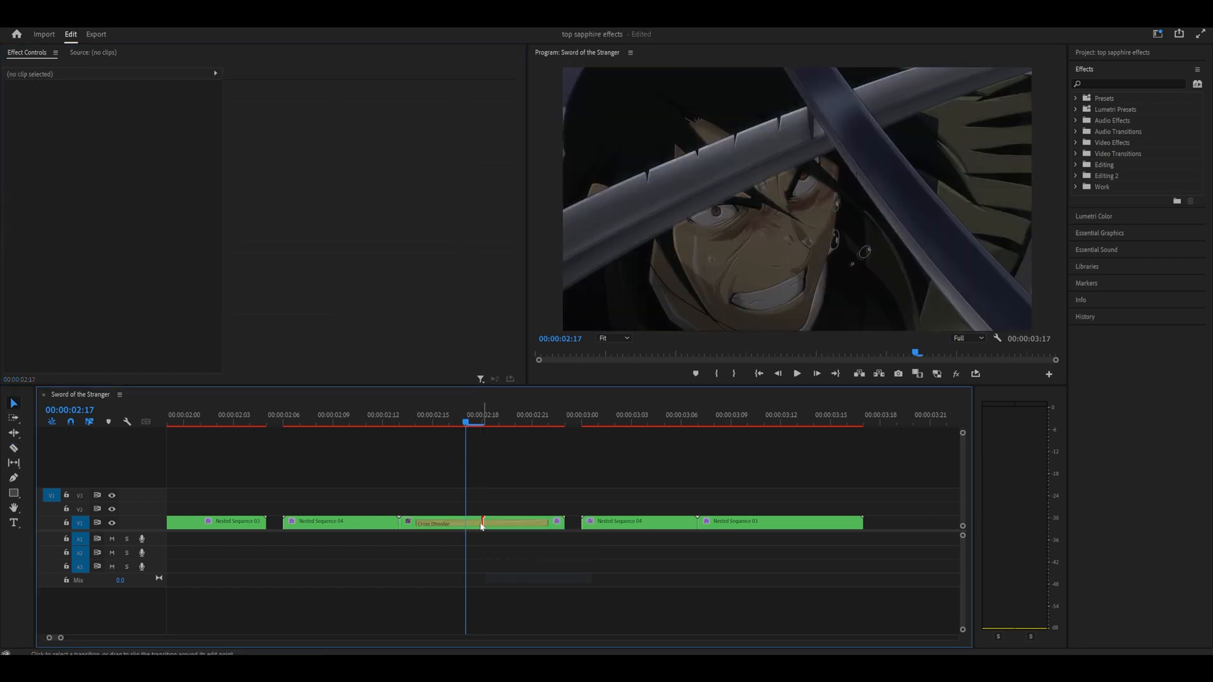
Set the duration of the Cross Dissolve between the Nested Sequence 03 pieces to 6 frames
click(491, 524)
click(147, 109)
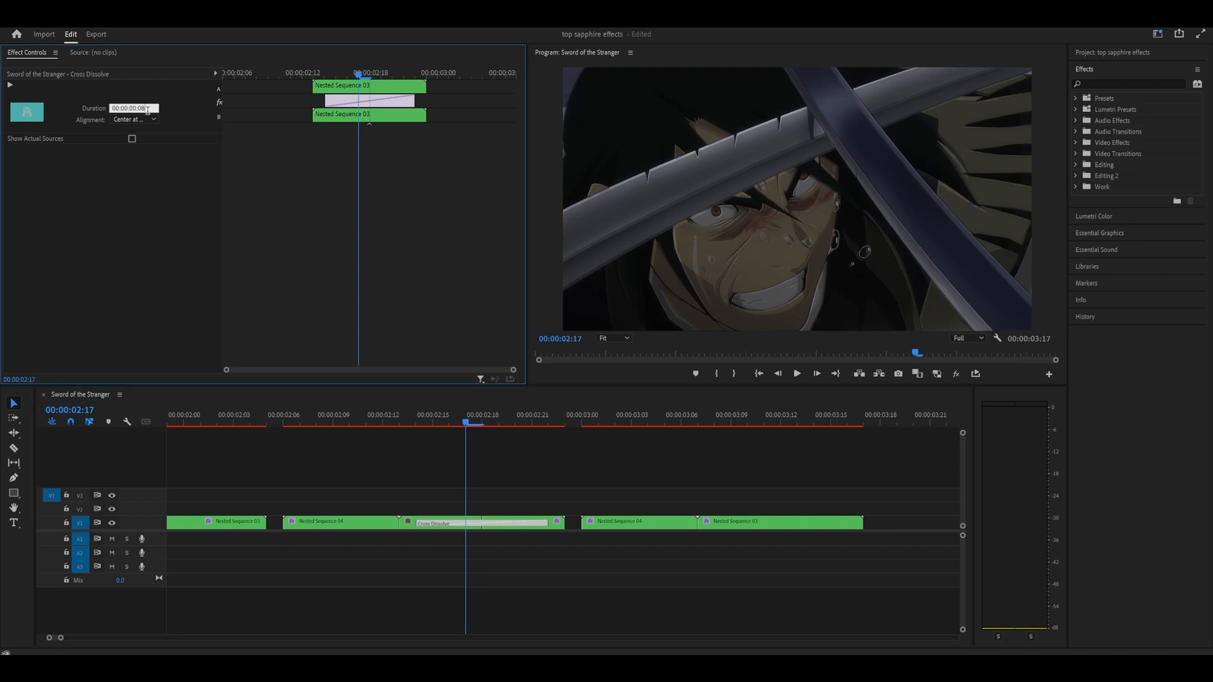
text(6)
key(Return)
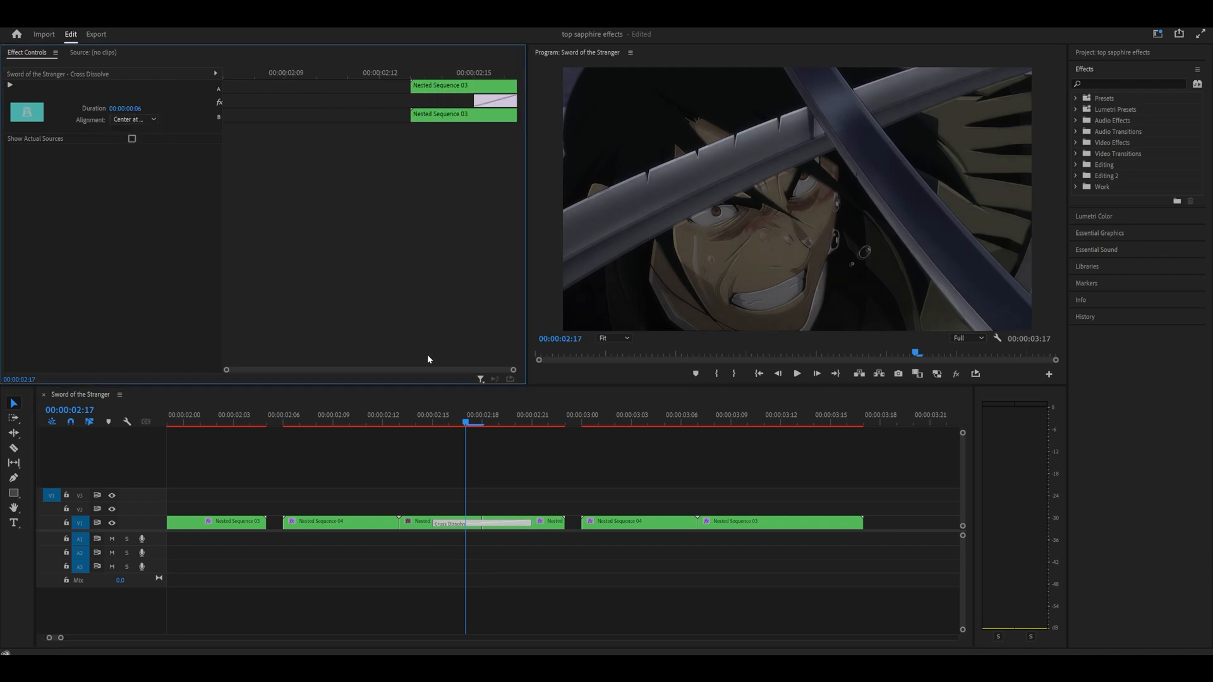
Return to 00:00:02:13 and set the Cross Dissolve's duration to 4 frames
drag(369, 420, 402, 419)
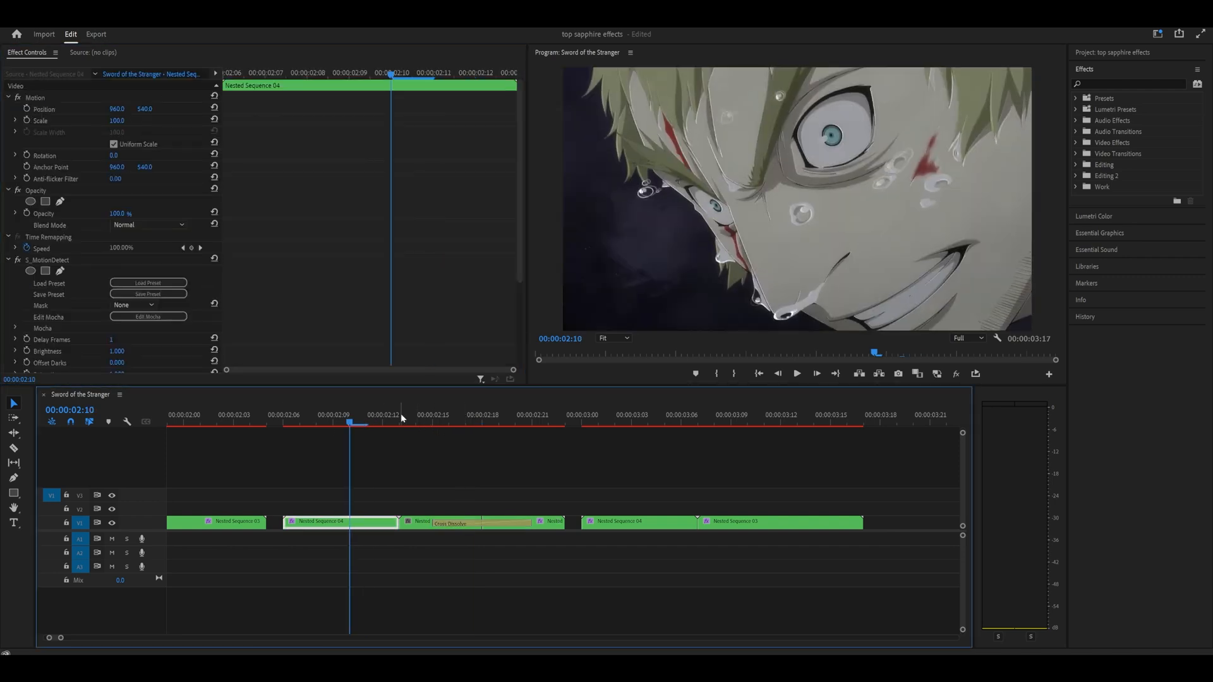
click(404, 415)
double_click(462, 523)
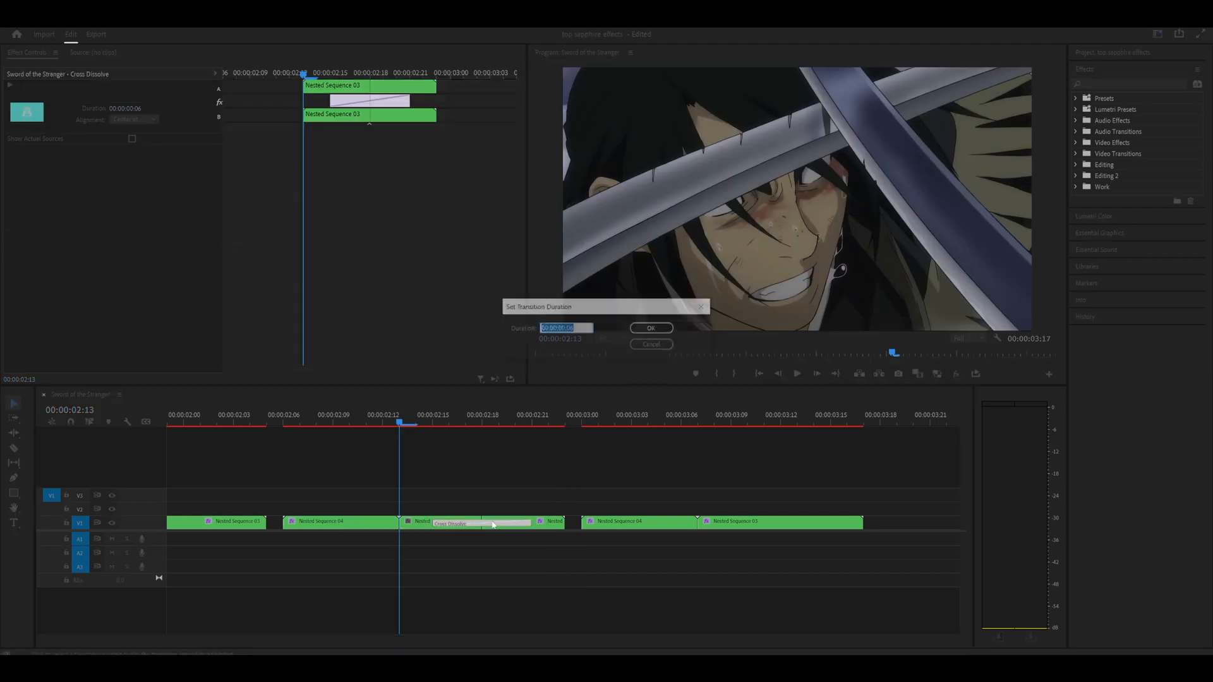
text(4)
key(Return)
Move the last two clips, Nested Sequence 04 and Nested Sequence 03, along the timeline to start at 00:00:03:15
scroll(601, 515, down, 5)
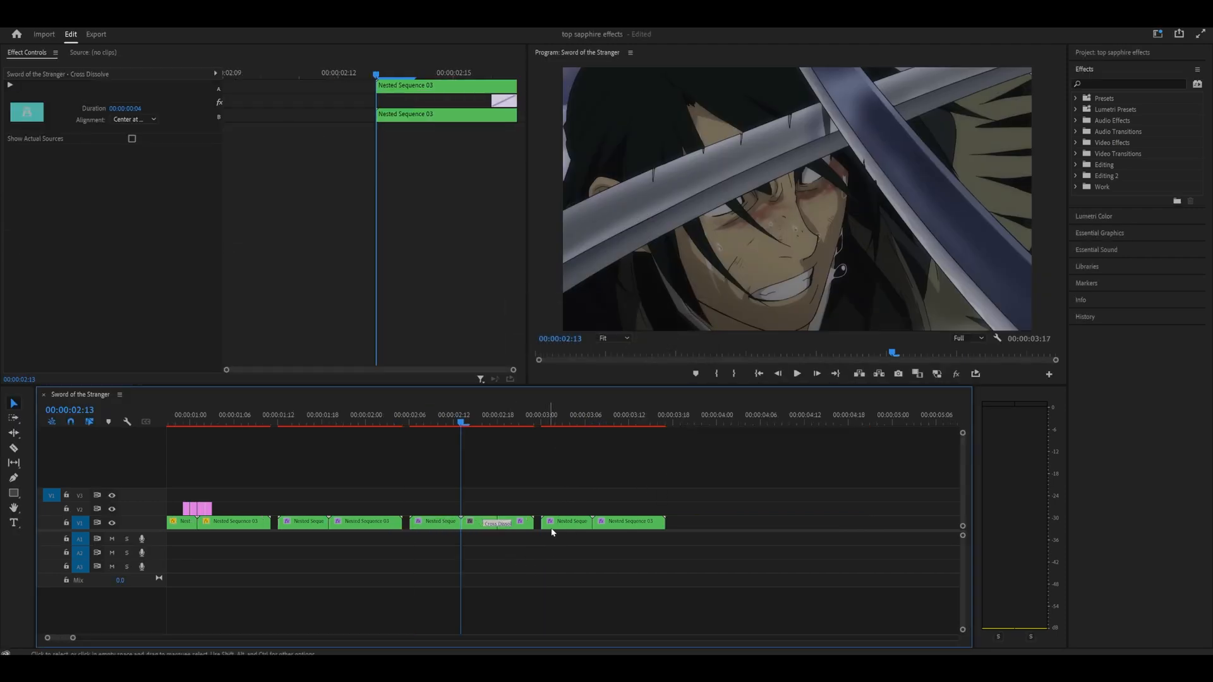
drag(677, 472, 568, 532)
drag(588, 523, 695, 524)
click(679, 495)
scroll(515, 475, up, 4)
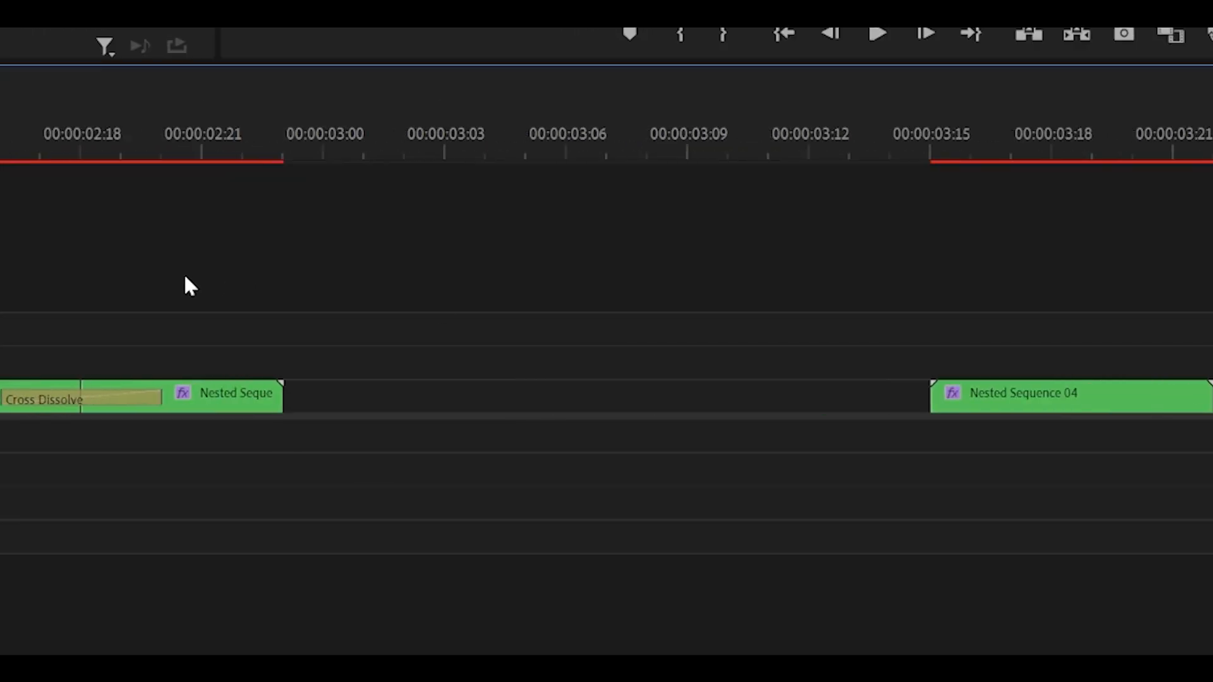
Play and scrub the dissolve into the S_MotionDetect clip from 00:00:02:13 to examine the transition
click(390, 420)
key(space)
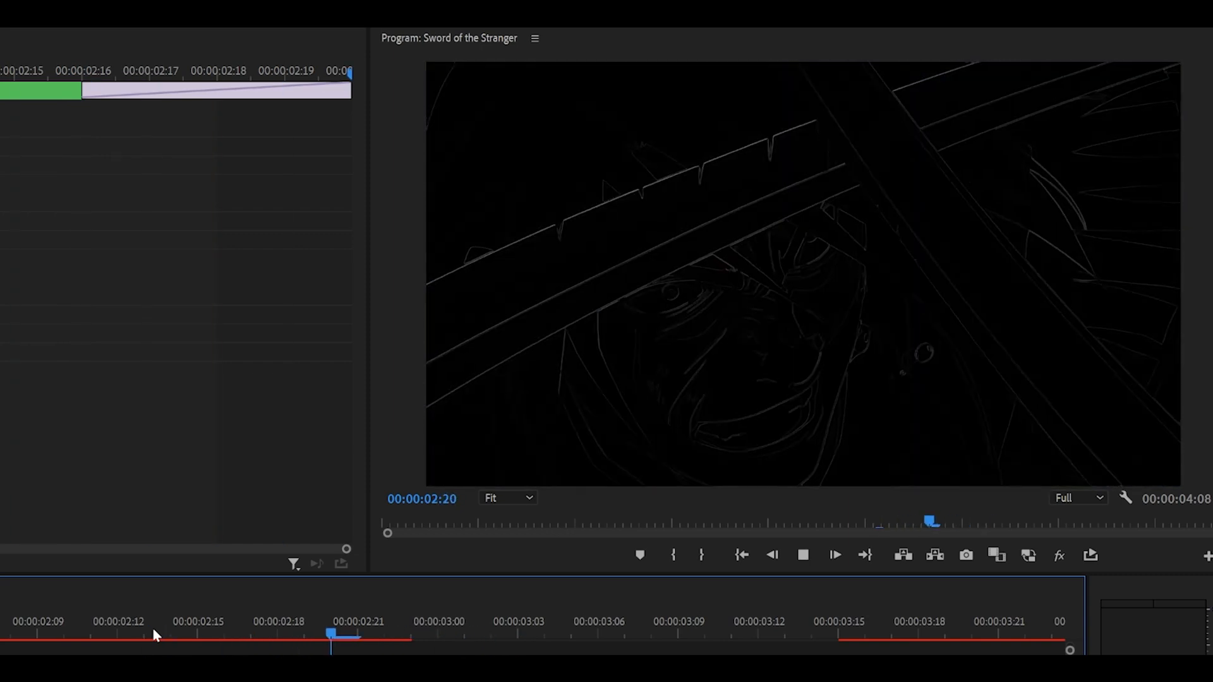
drag(154, 629, 307, 647)
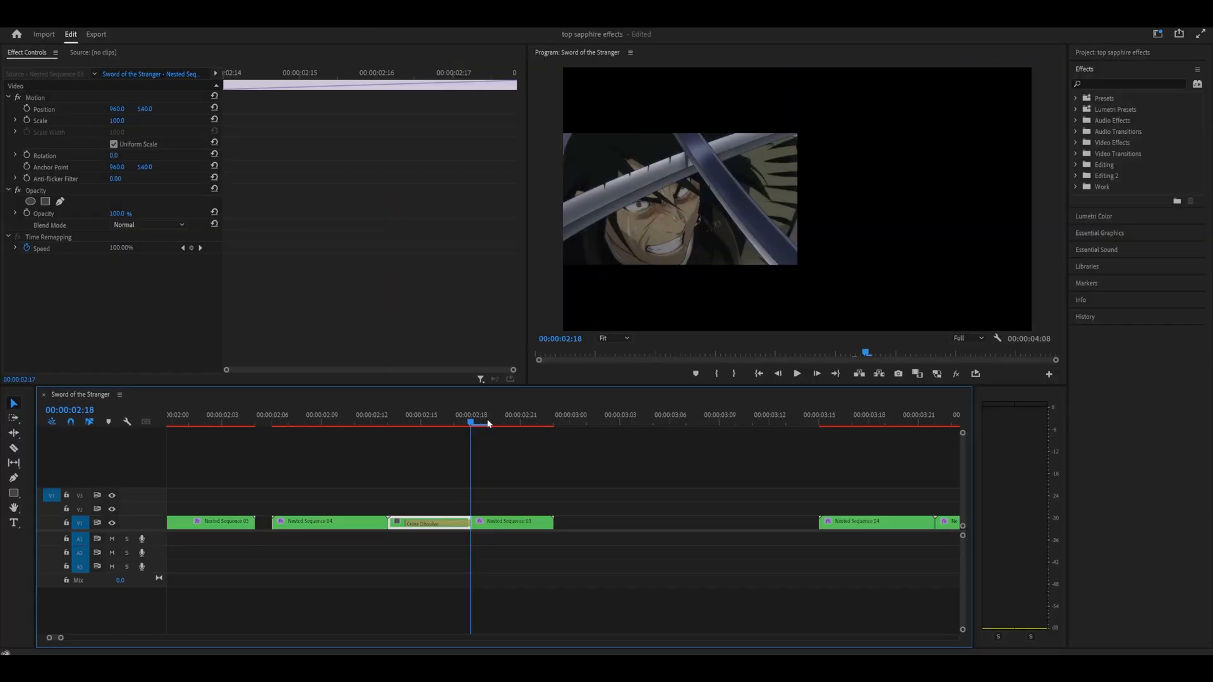
key(Up)
key(space)
drag(390, 422, 456, 422)
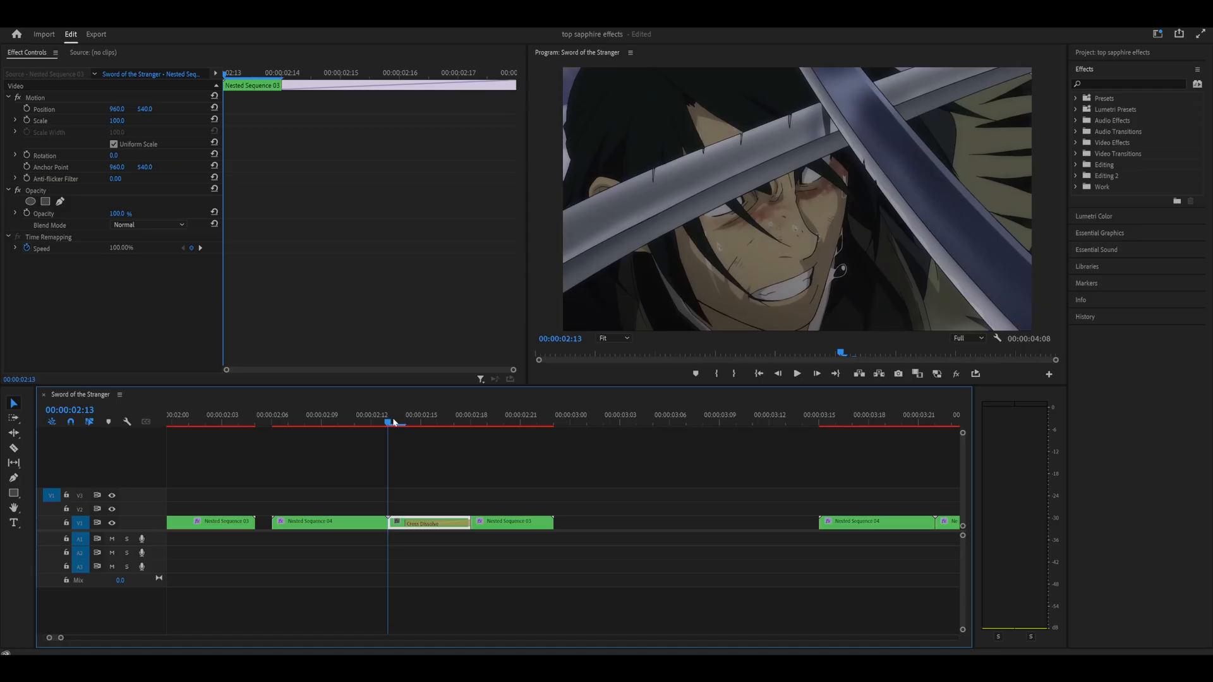
key(space)
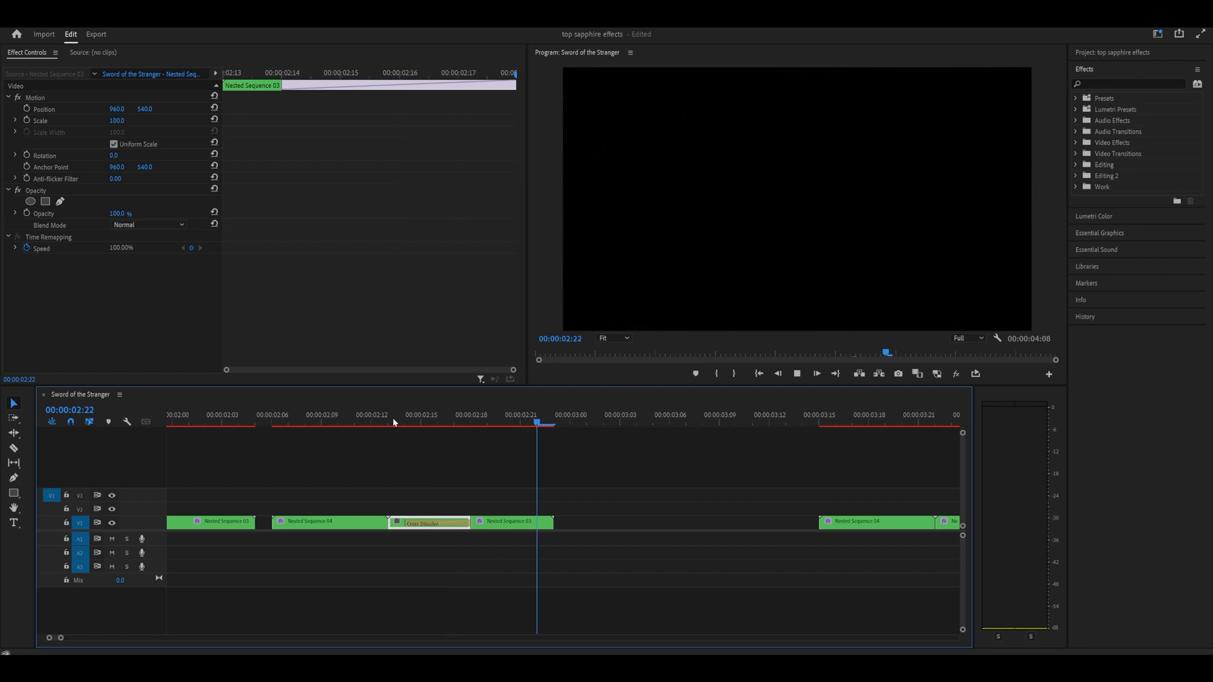
click(393, 419)
key(space)
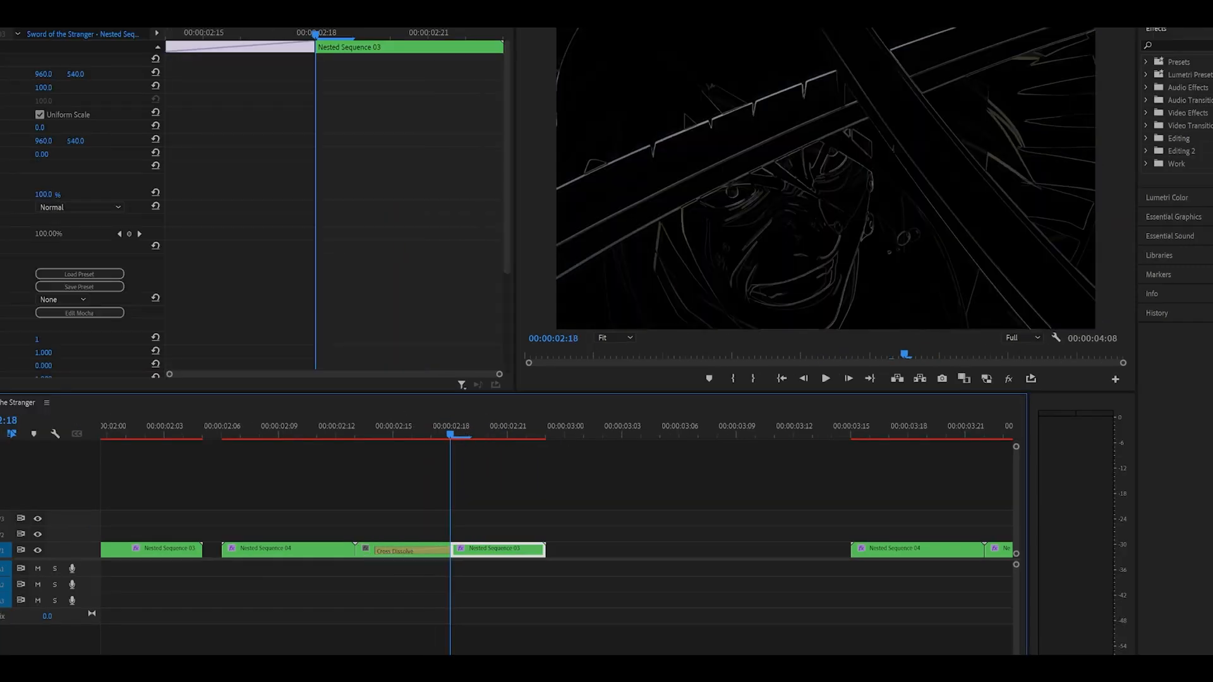
Try the S_Glow effect on the Nested Sequence 03 piece after the cut and remove it again
click(1126, 82)
text(s_glow)
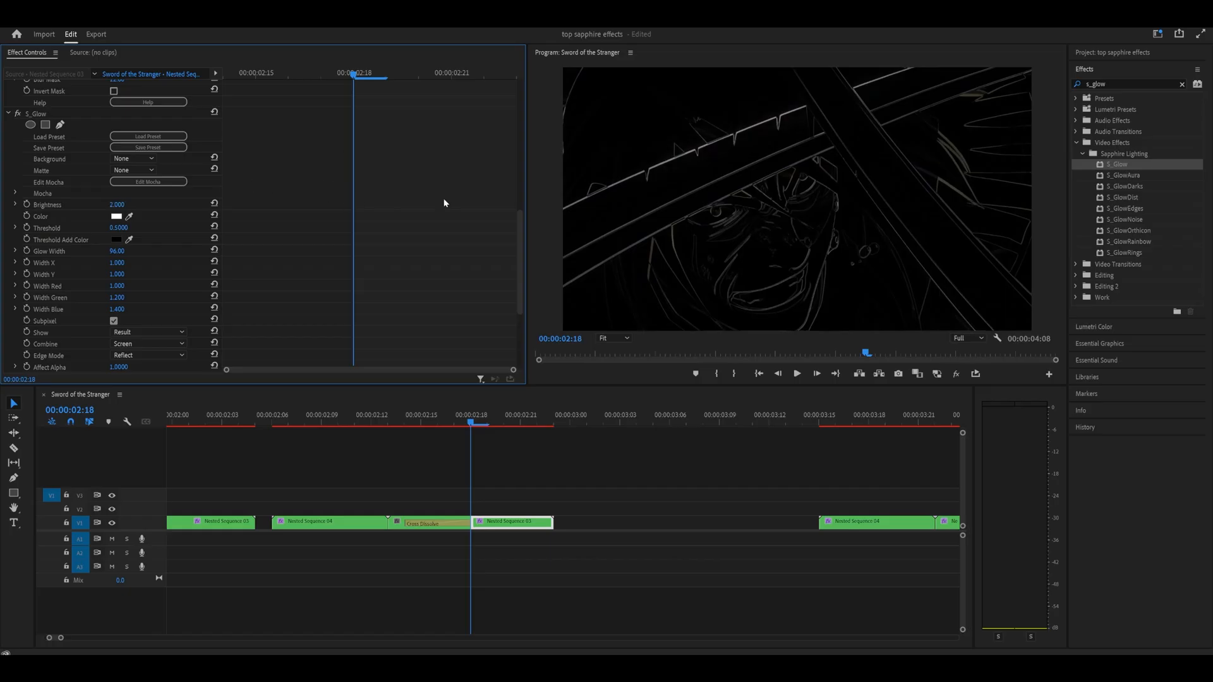
key(Delete)
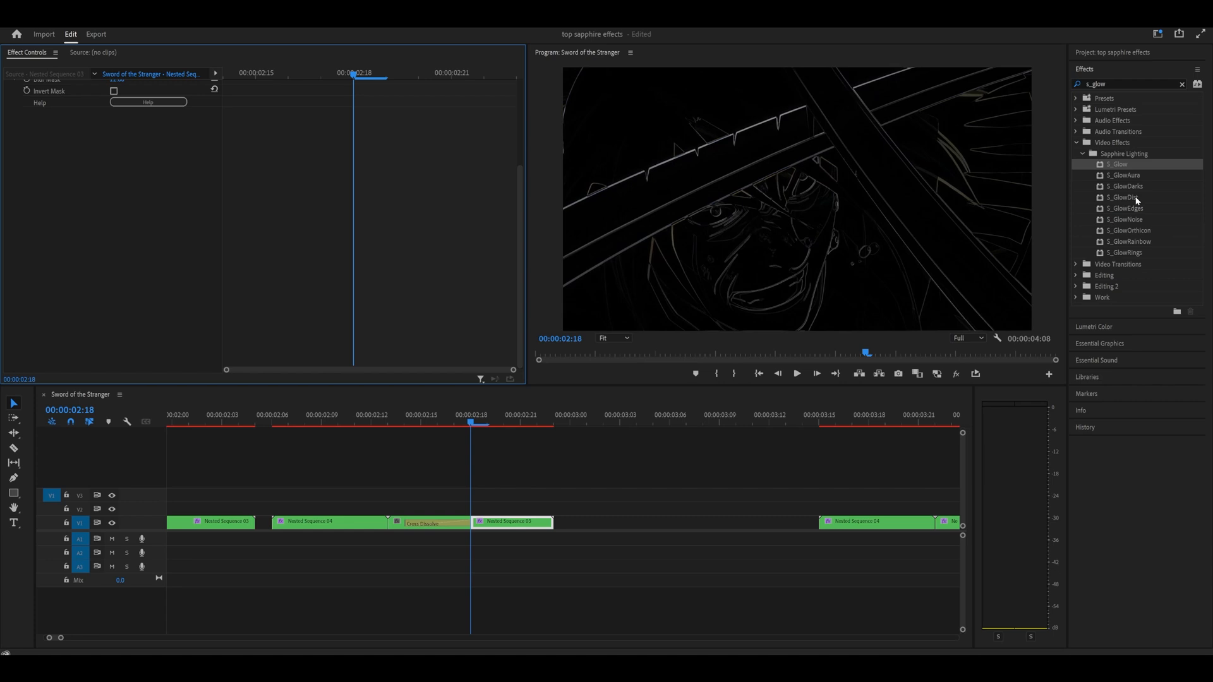
Apply S_Glint to the Nested Sequence 03 piece after the cut, below its S_MotionDetect effect
click(1110, 82)
text(s_glint)
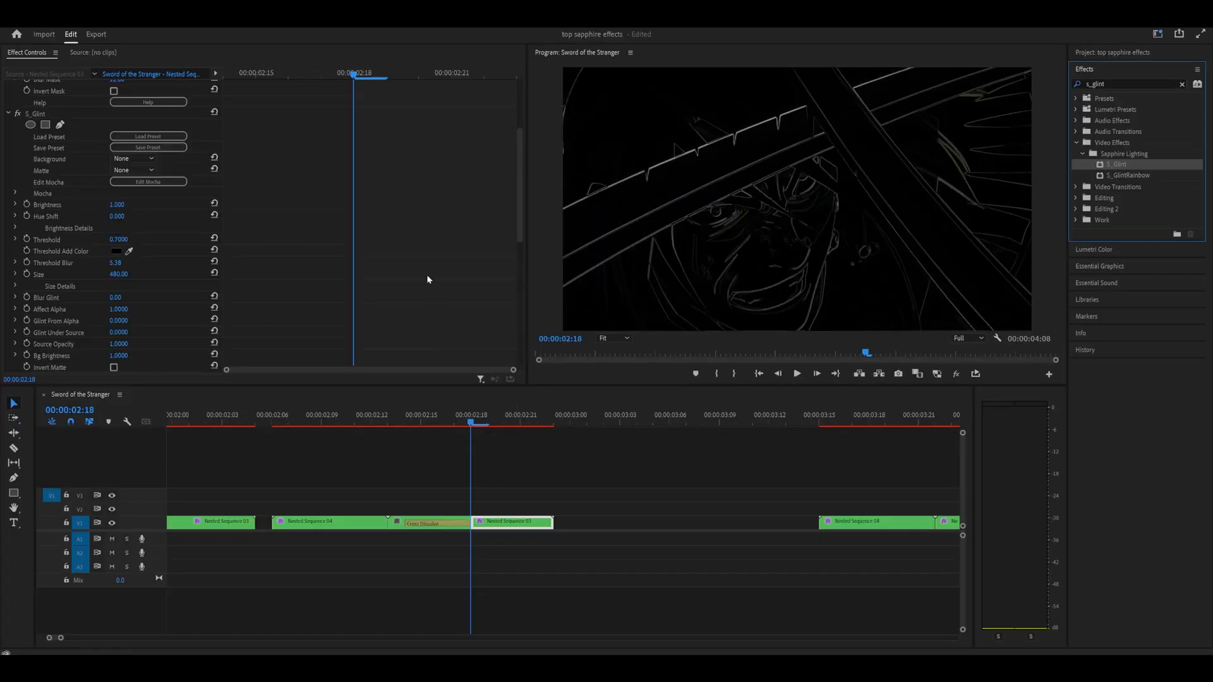
scroll(426, 274, up, 5)
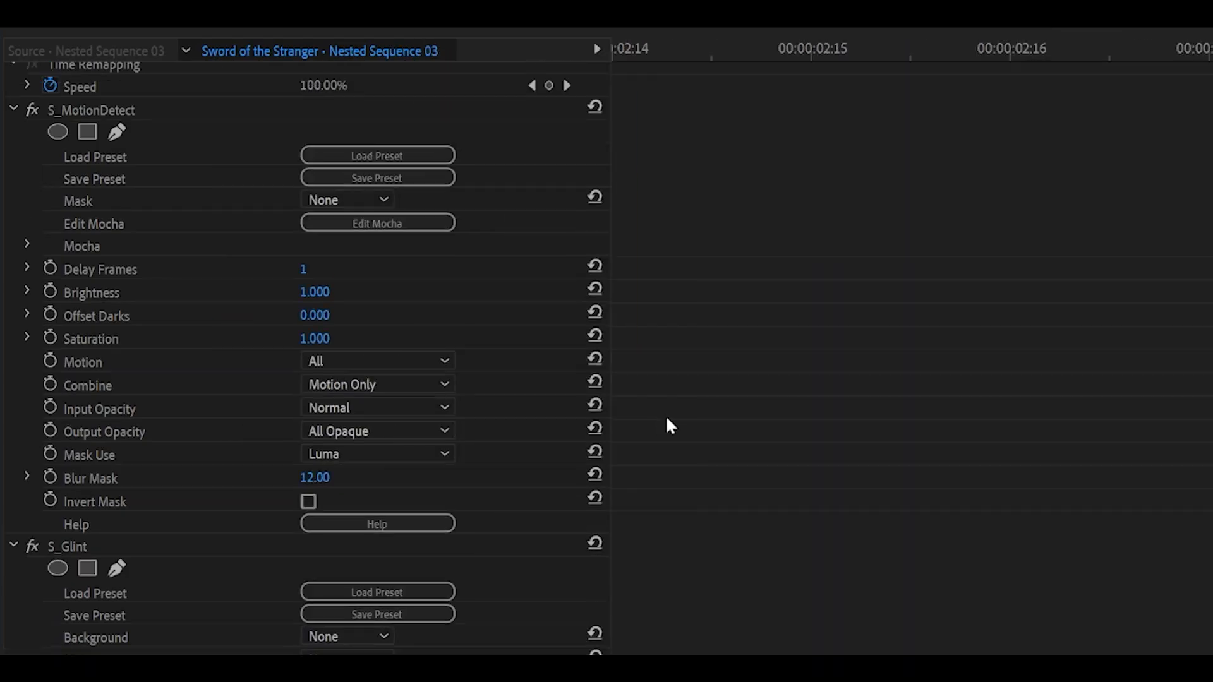
scroll(665, 415, up, 4)
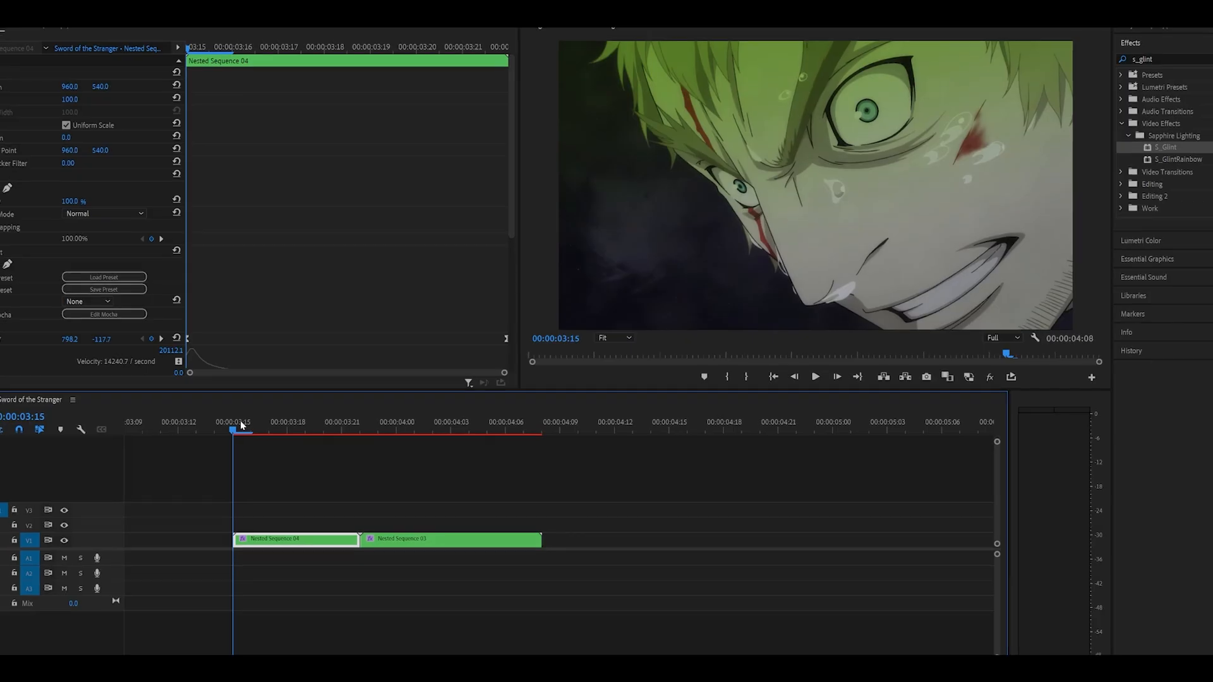
Scrub the Nested Sequence 04 clip from 00:00:03:15 to examine its animated green S_Gradient
drag(240, 420, 298, 419)
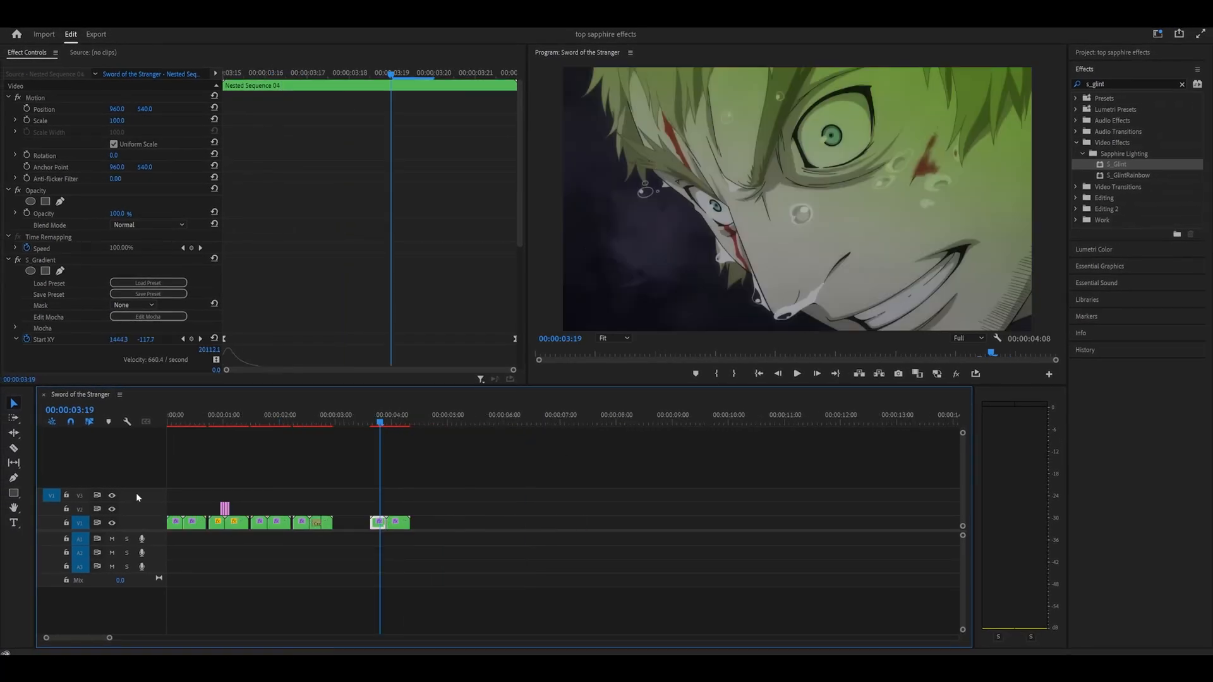
click(191, 520)
scroll(231, 495, up, 3)
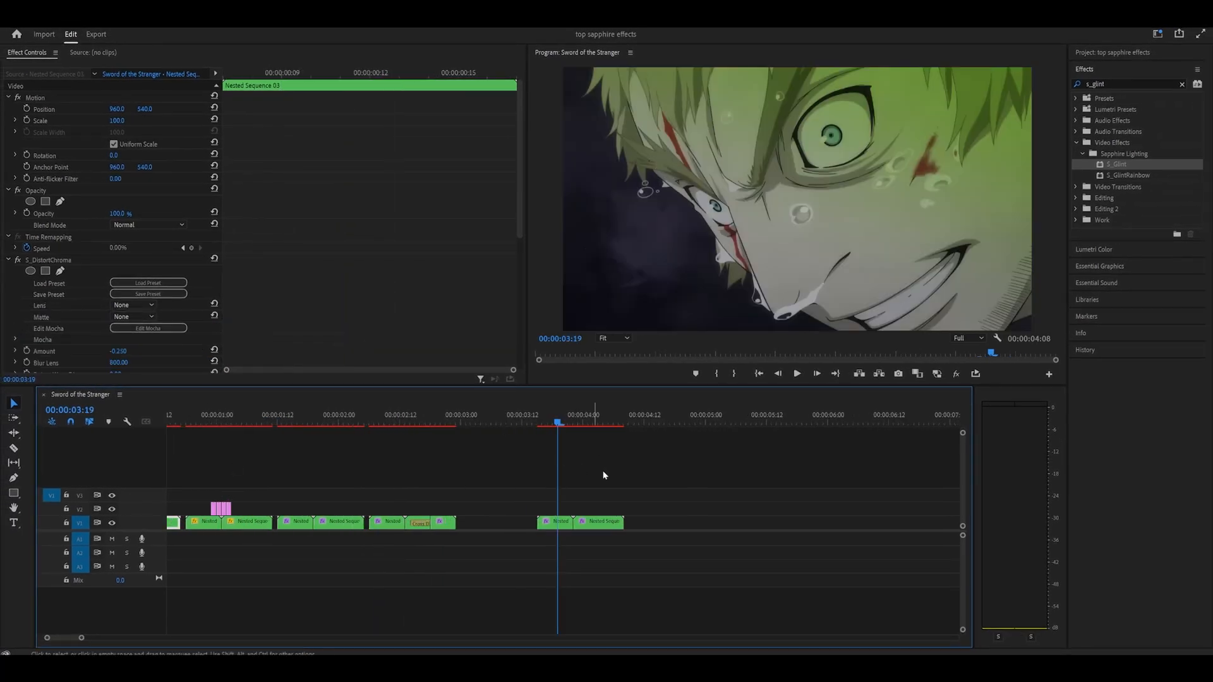
scroll(603, 476, up, 5)
drag(353, 431, 501, 441)
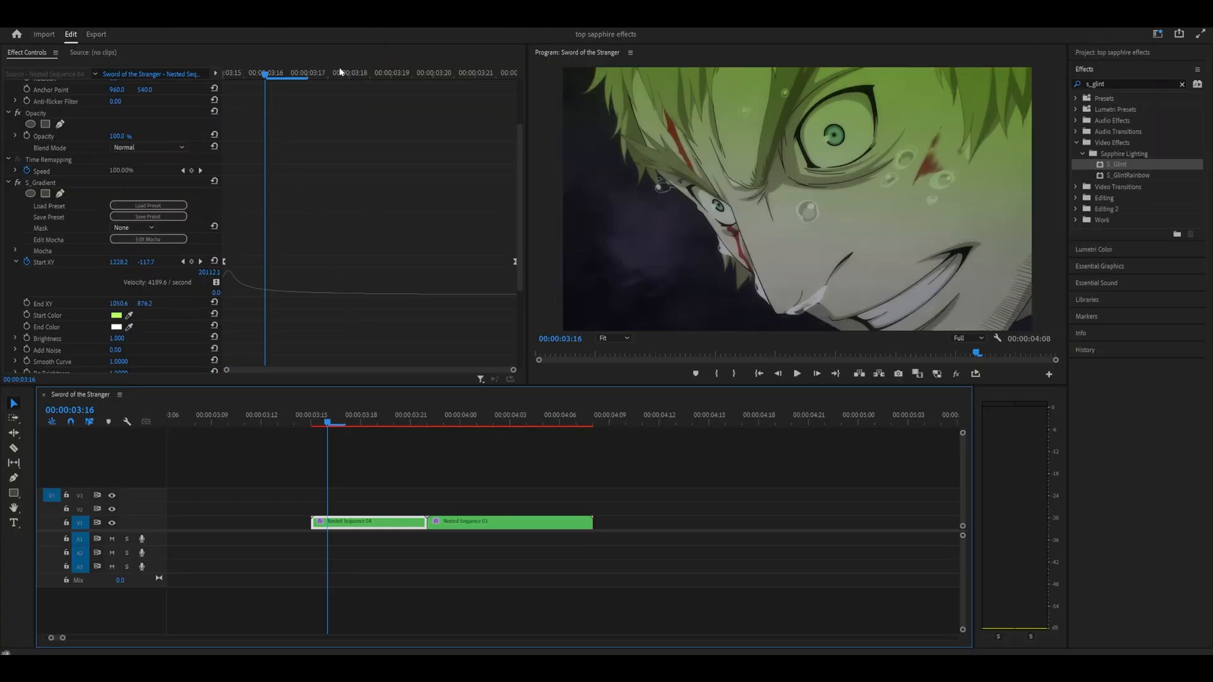
drag(271, 72, 224, 77)
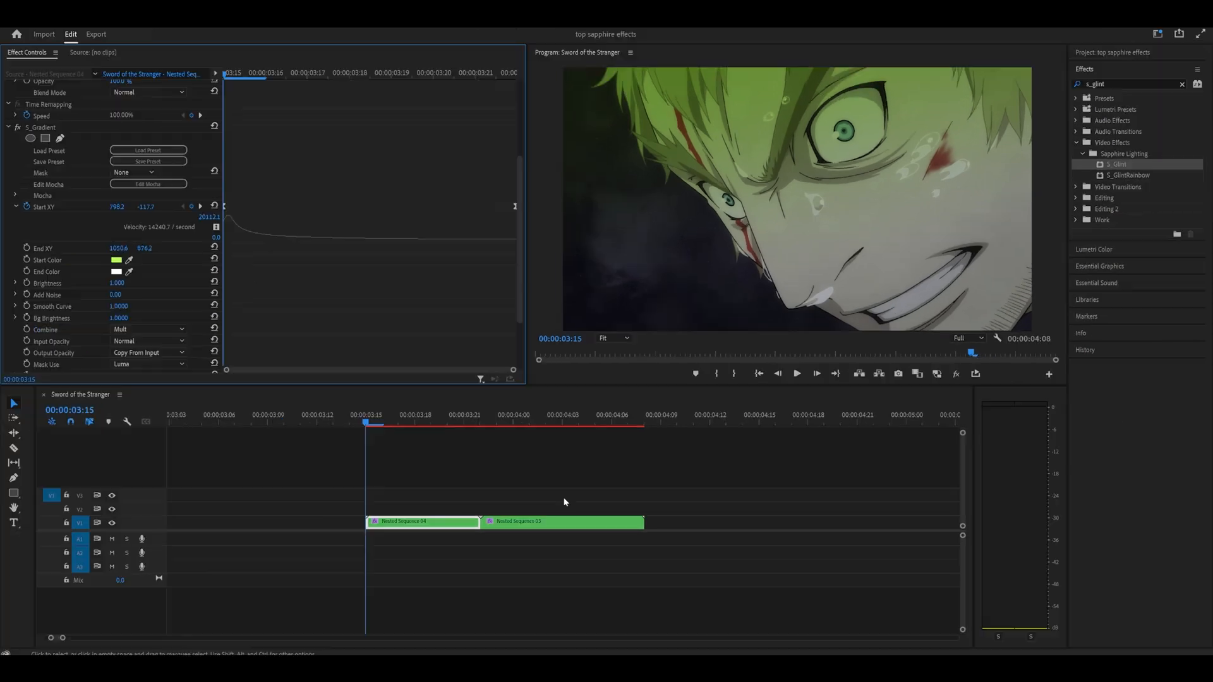
Reset S_Gradient on the Nested Sequence 04 clip to its defaults and delete the Start XY keyframes
scroll(562, 502, left, 1)
scroll(522, 496, right, 2)
scroll(205, 167, up, 2)
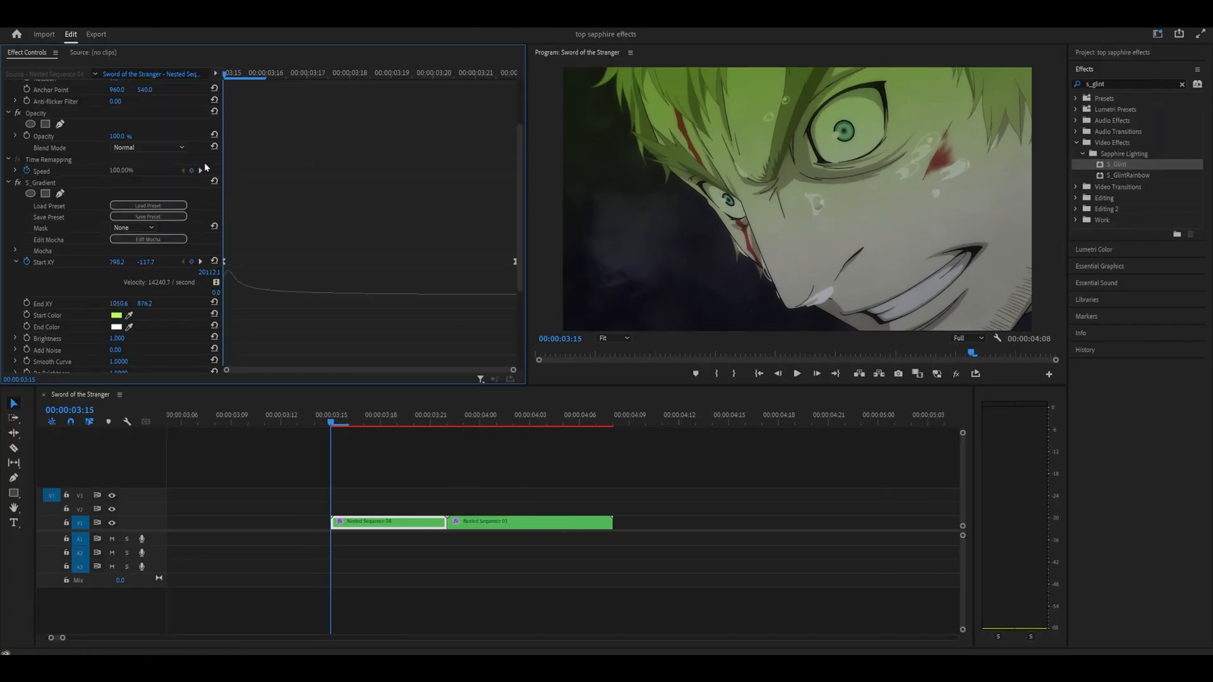
click(215, 183)
click(26, 195)
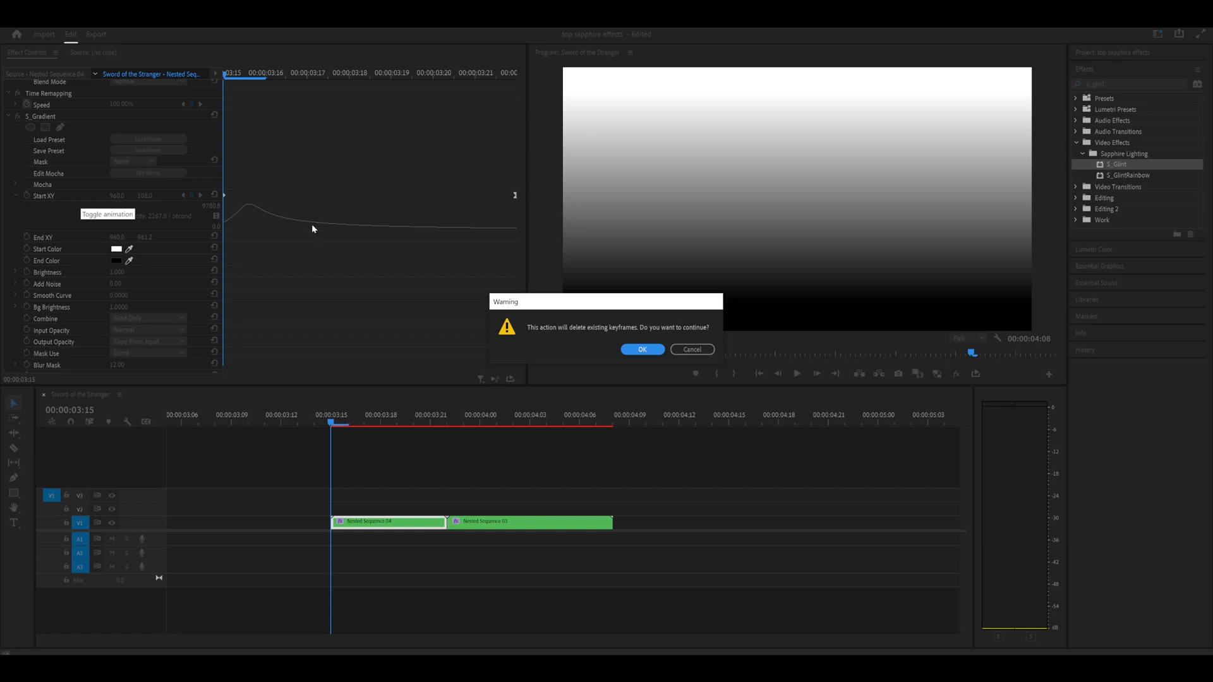
key(Return)
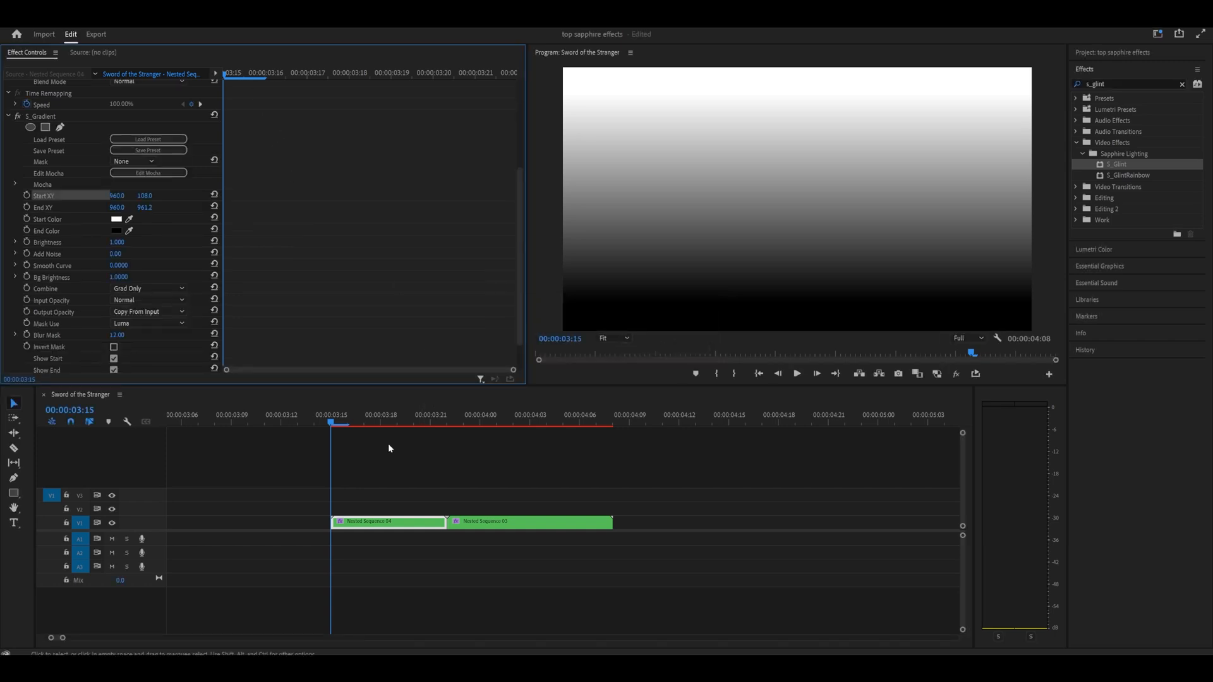
At 00:00:03:18, set the S_Gradient Start Color to red FF0000 and the End Color to a saturated blue with hue 214°
click(380, 417)
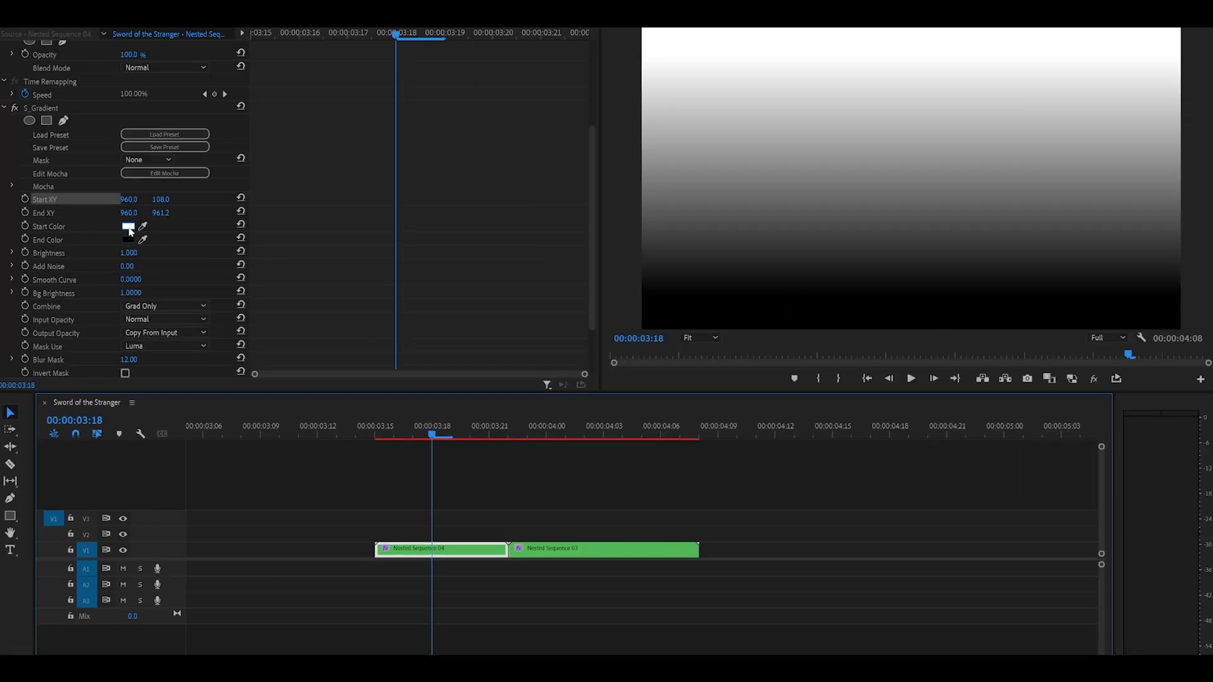
click(129, 228)
click(820, 246)
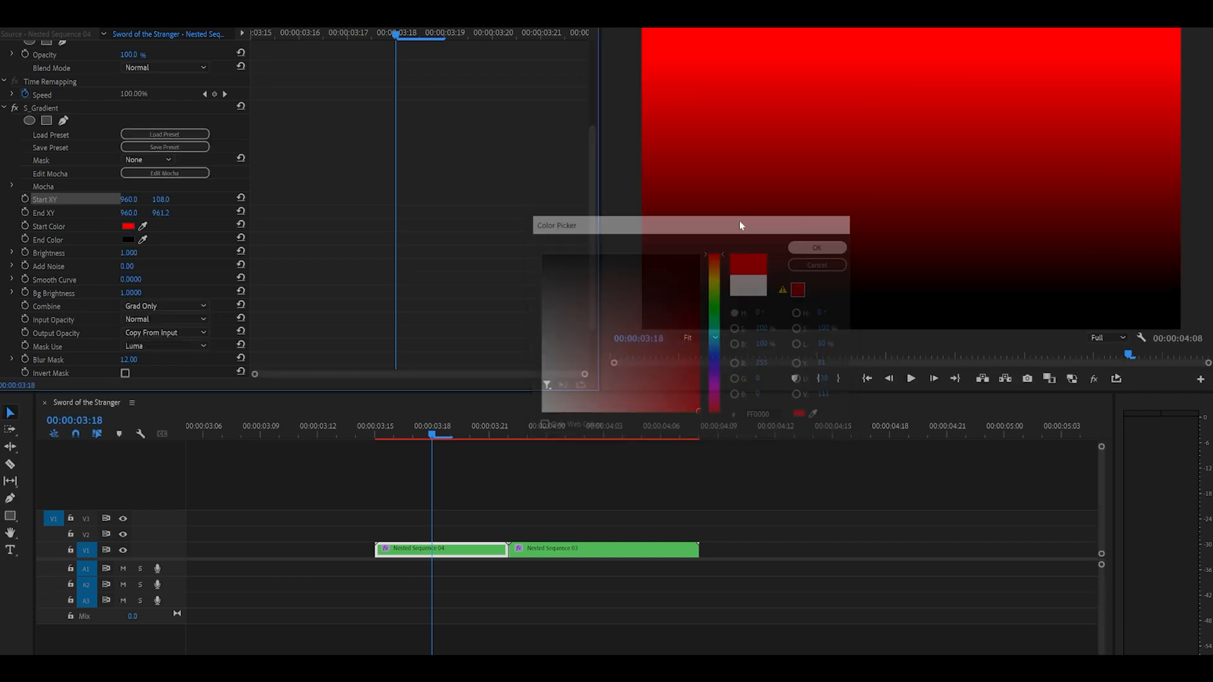
click(128, 240)
click(714, 349)
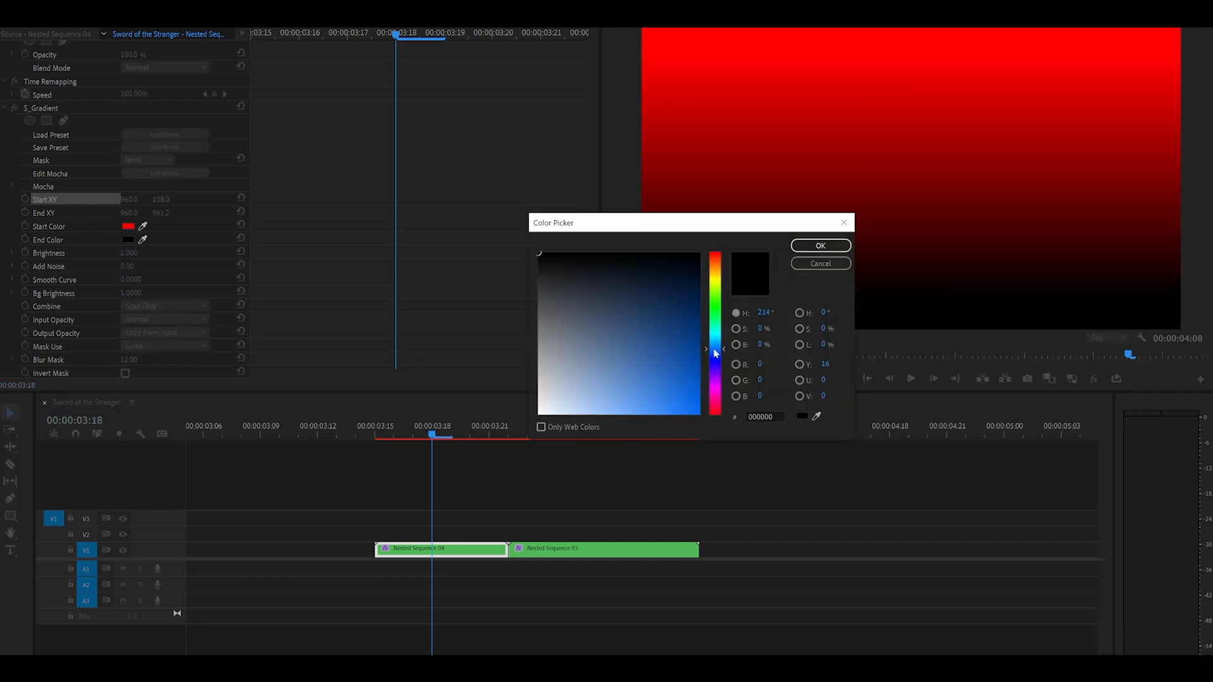
click(698, 254)
click(820, 246)
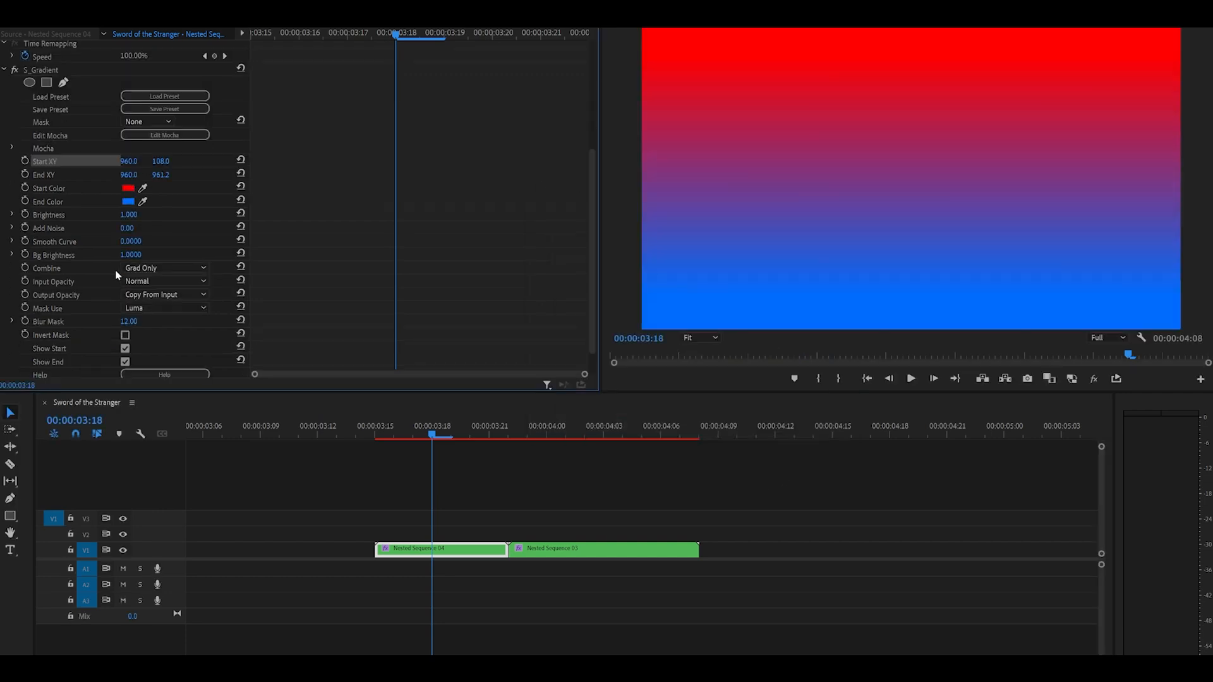
Try the Add and Screen Combine modes of S_Gradient and set Combine to Difference
click(53, 271)
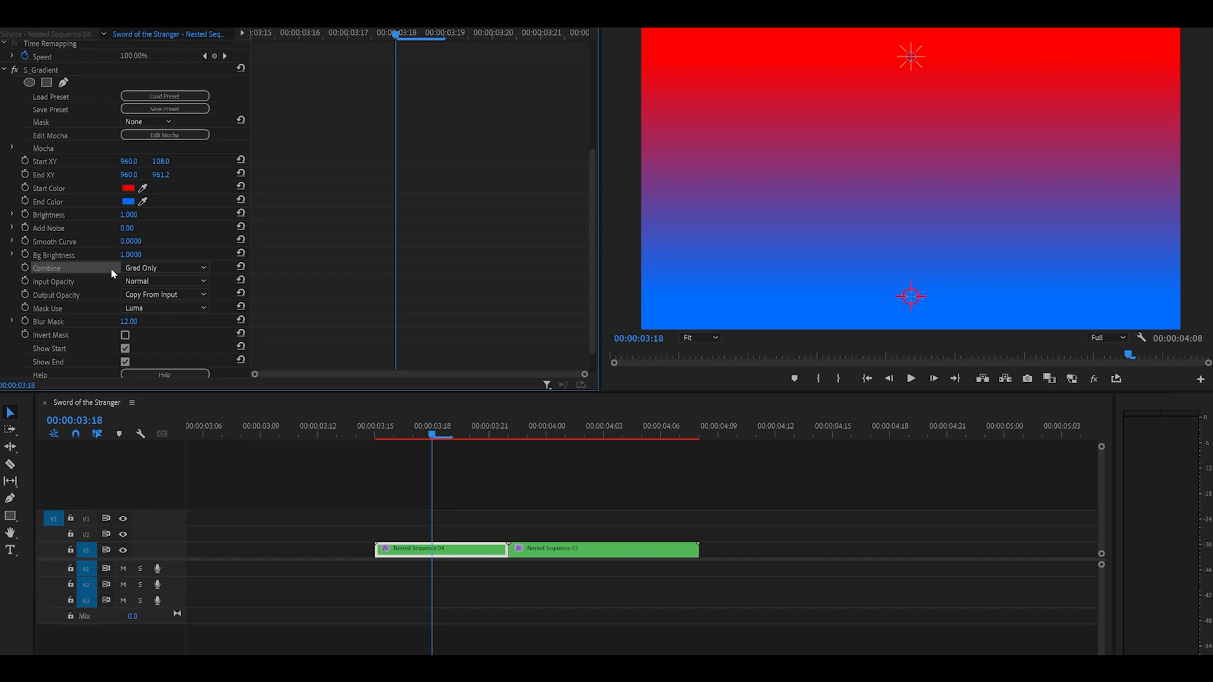
click(155, 268)
click(158, 309)
click(155, 268)
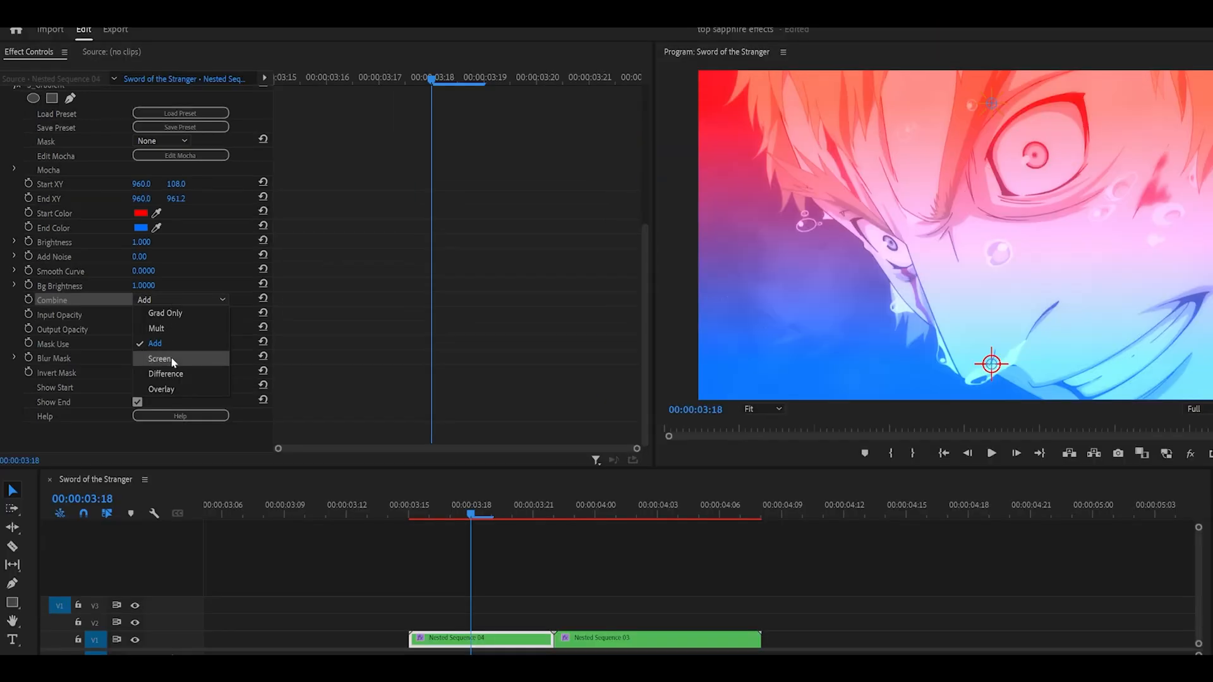
click(160, 359)
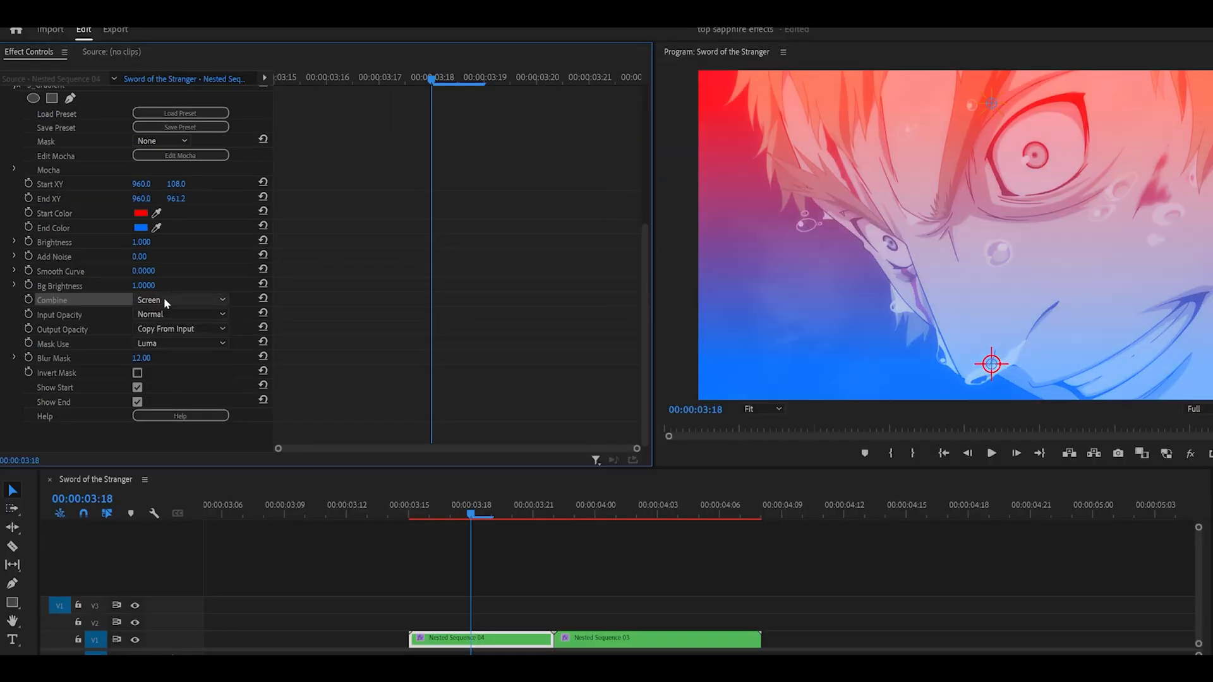
click(165, 301)
click(184, 374)
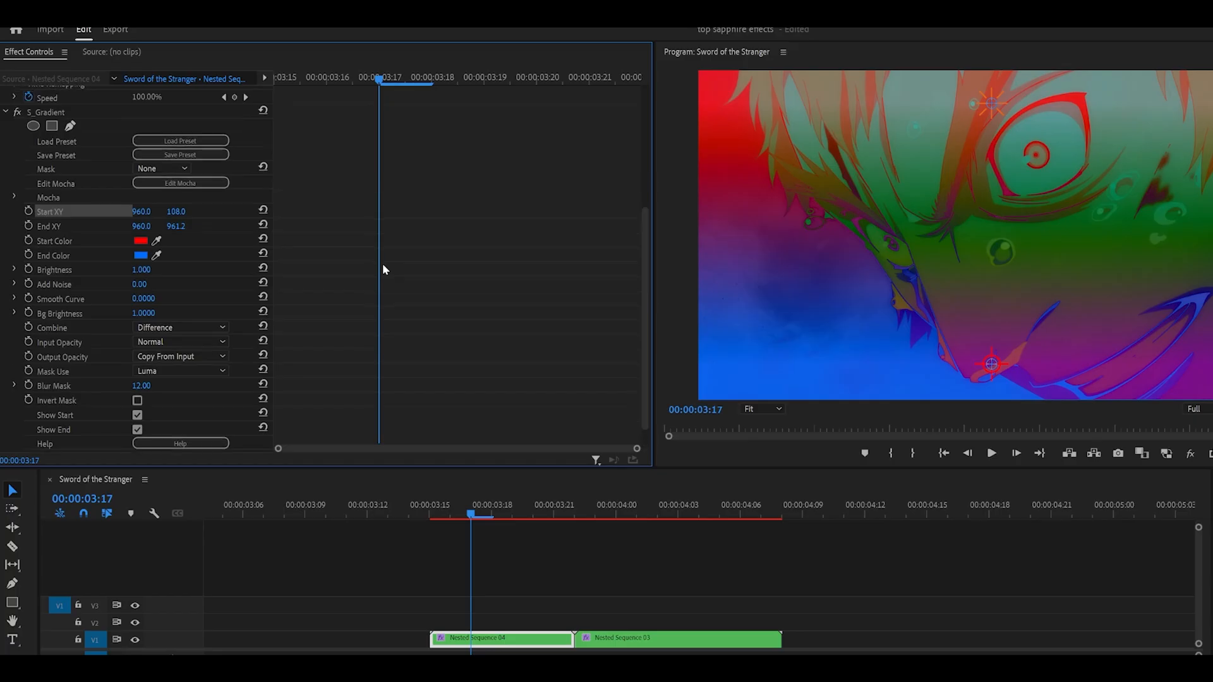
Move the S_Gradient start point to about 1782, 195 in the frame and reposition the end point toward the character's chin
scroll(382, 263, up, 2)
drag(991, 103, 1178, 255)
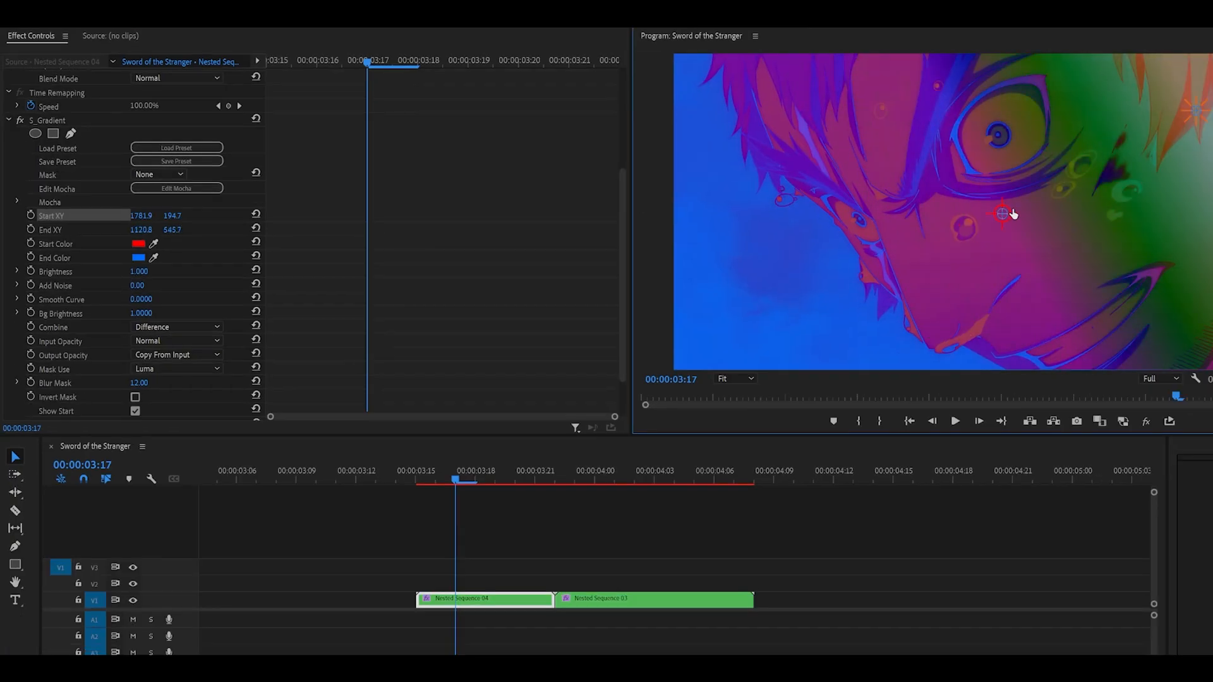
drag(1012, 213, 869, 306)
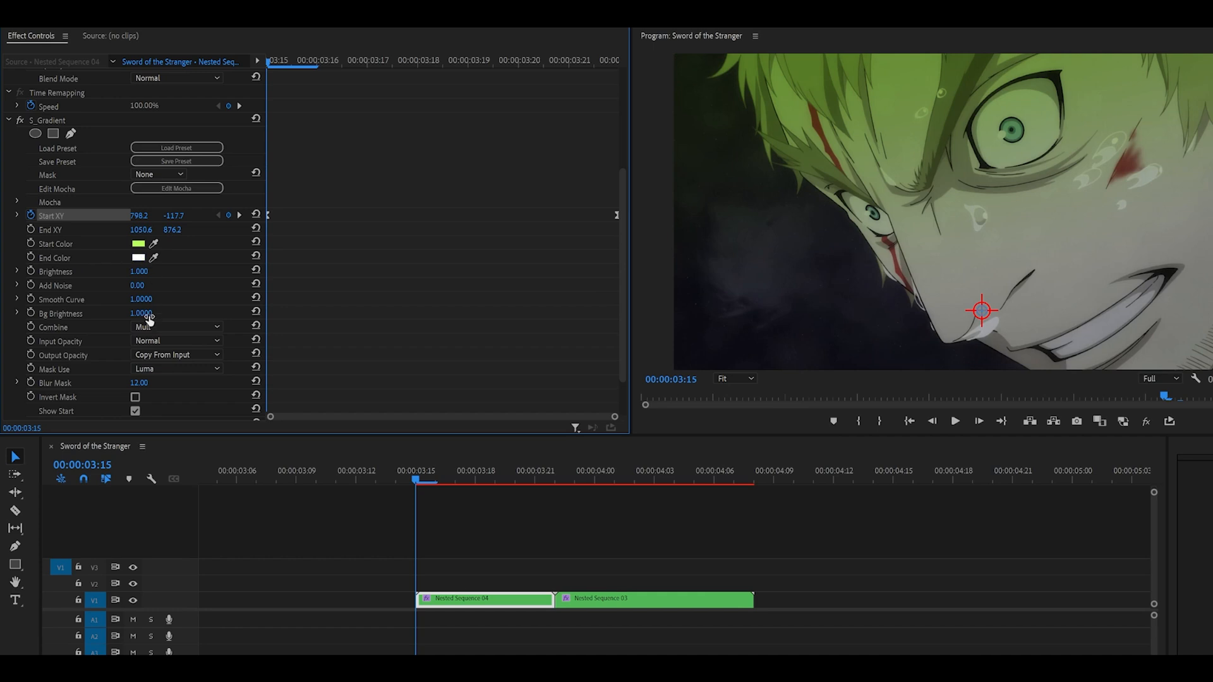
Examine the Combine option and the Start XY velocity graph of S_Gradient on Nested Sequence 04, scrubbing through its animation to 00:00:03:21
click(169, 327)
click(17, 216)
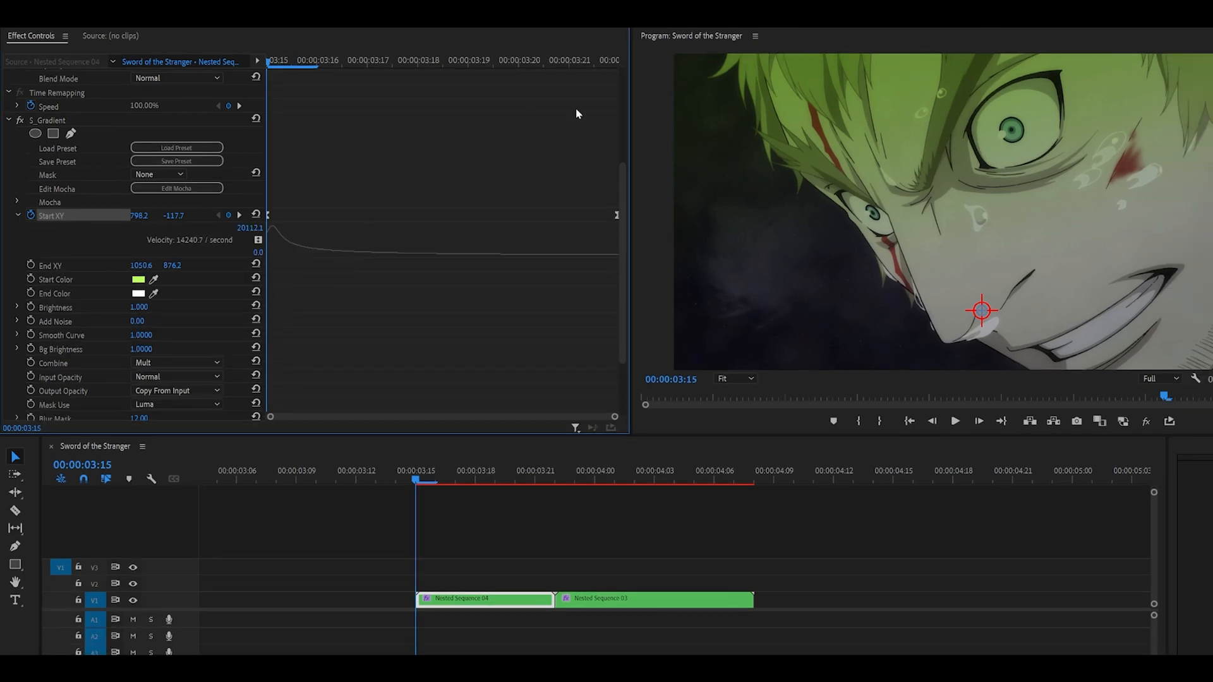
drag(328, 57, 572, 55)
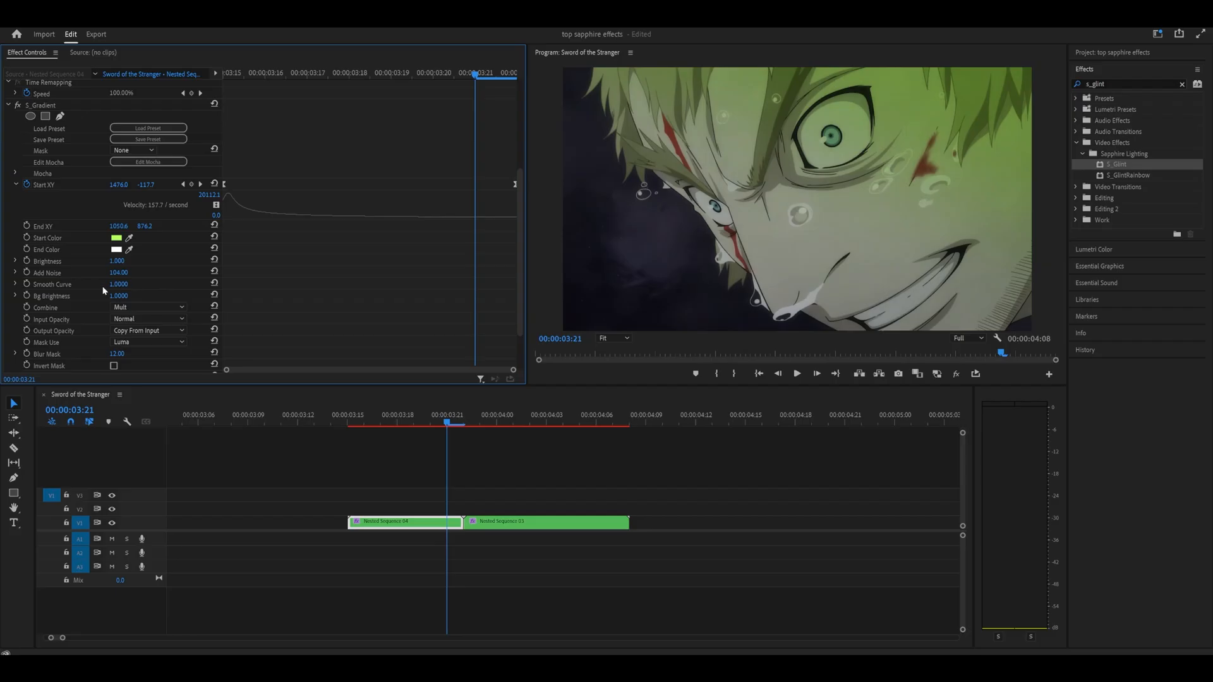
key(grave)
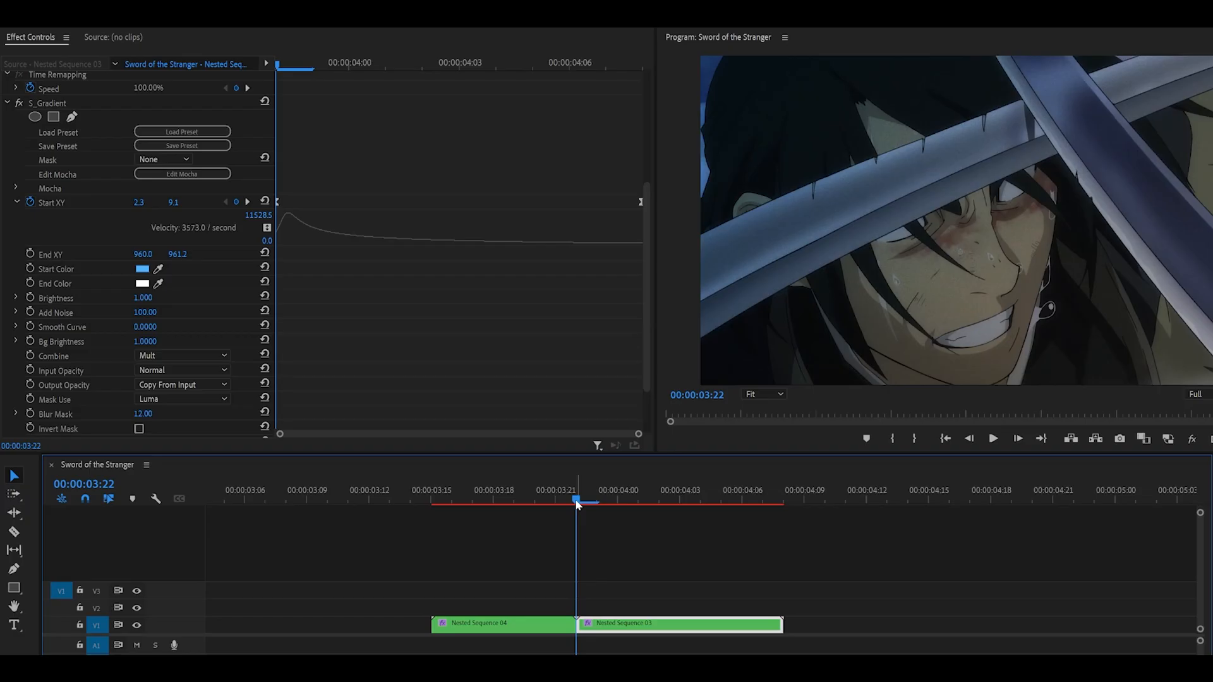
Preview the animated S_Gradient on the Nested Sequence 03 and 04 clips, and scrub back through the earlier effect examples in the sequence
mouse_move(576, 503)
mouse_down()
mouse_move(680, 503)
mouse_move(638, 499)
mouse_move(665, 488)
mouse_move(577, 483)
mouse_up()
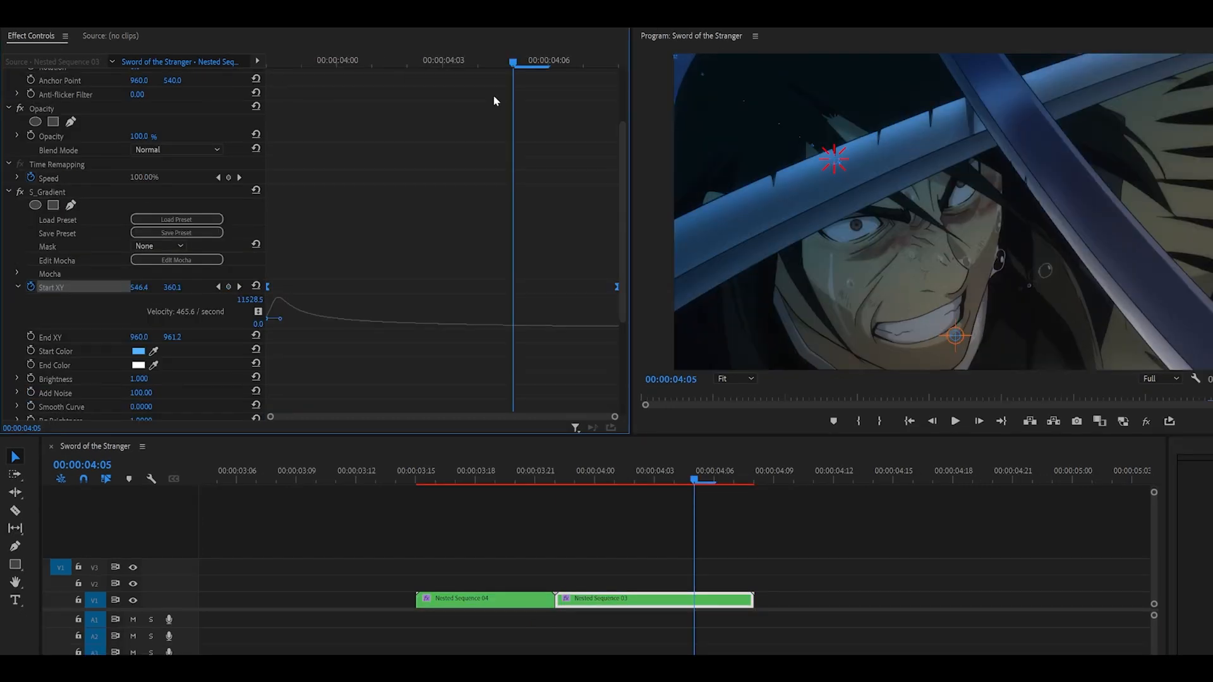
key(Up)
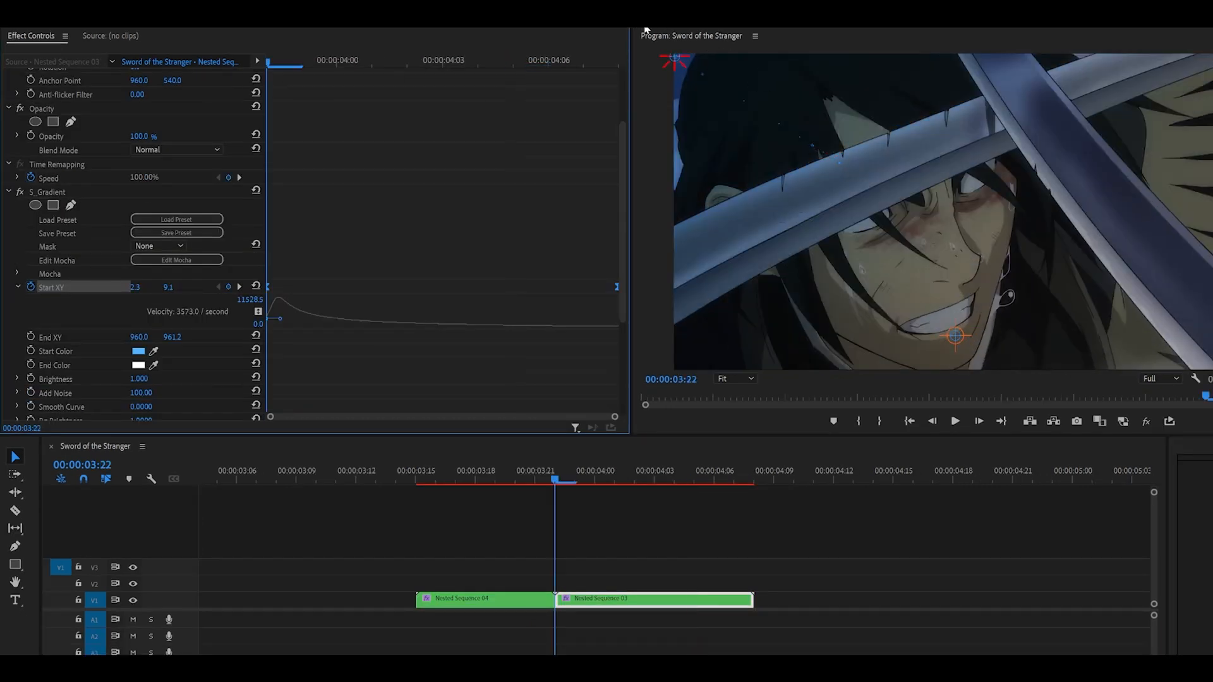
key(space)
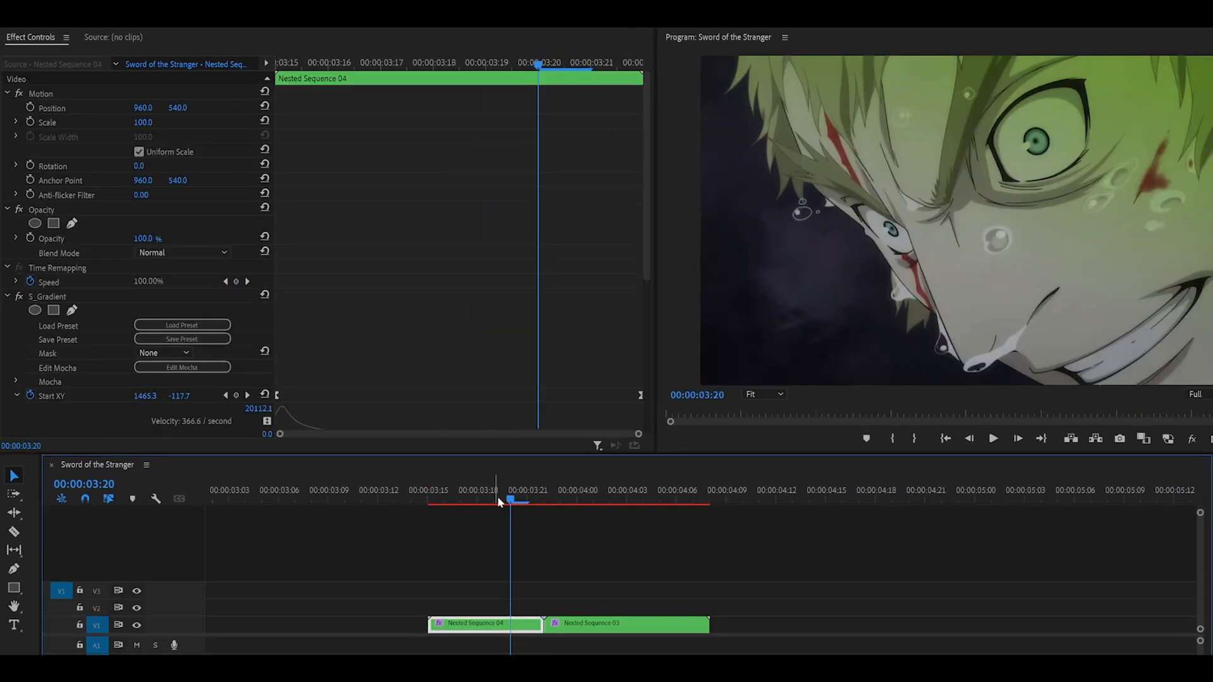
drag(492, 502, 620, 512)
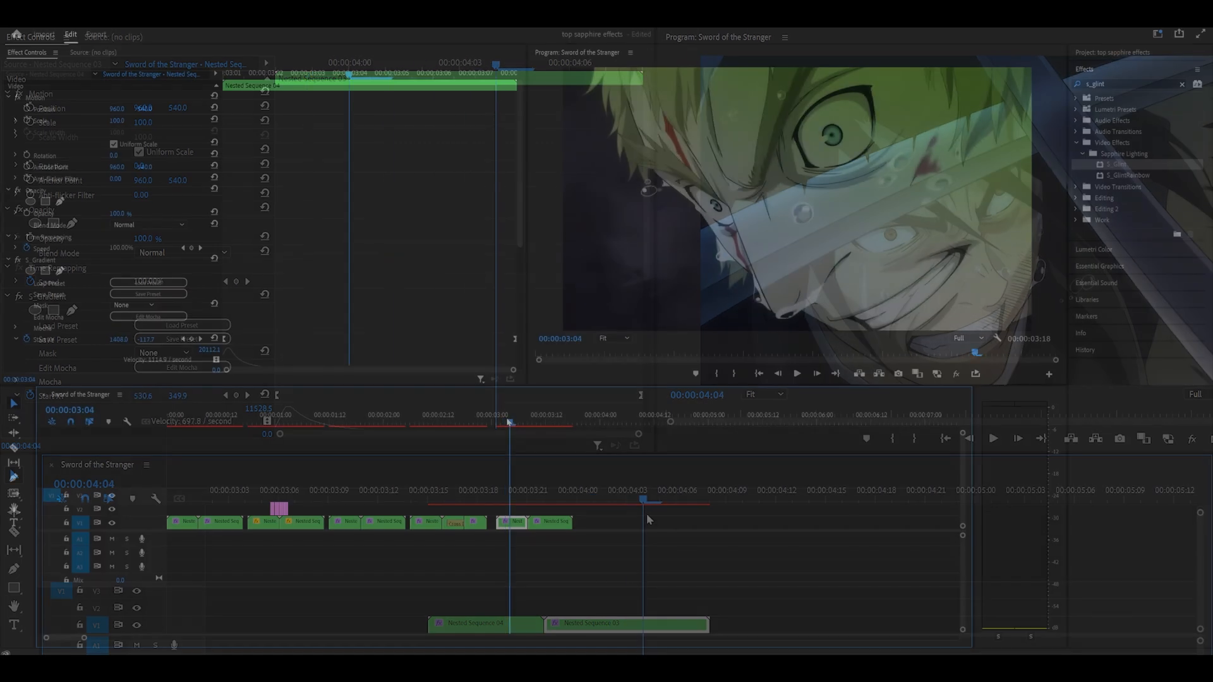
drag(506, 420, 392, 423)
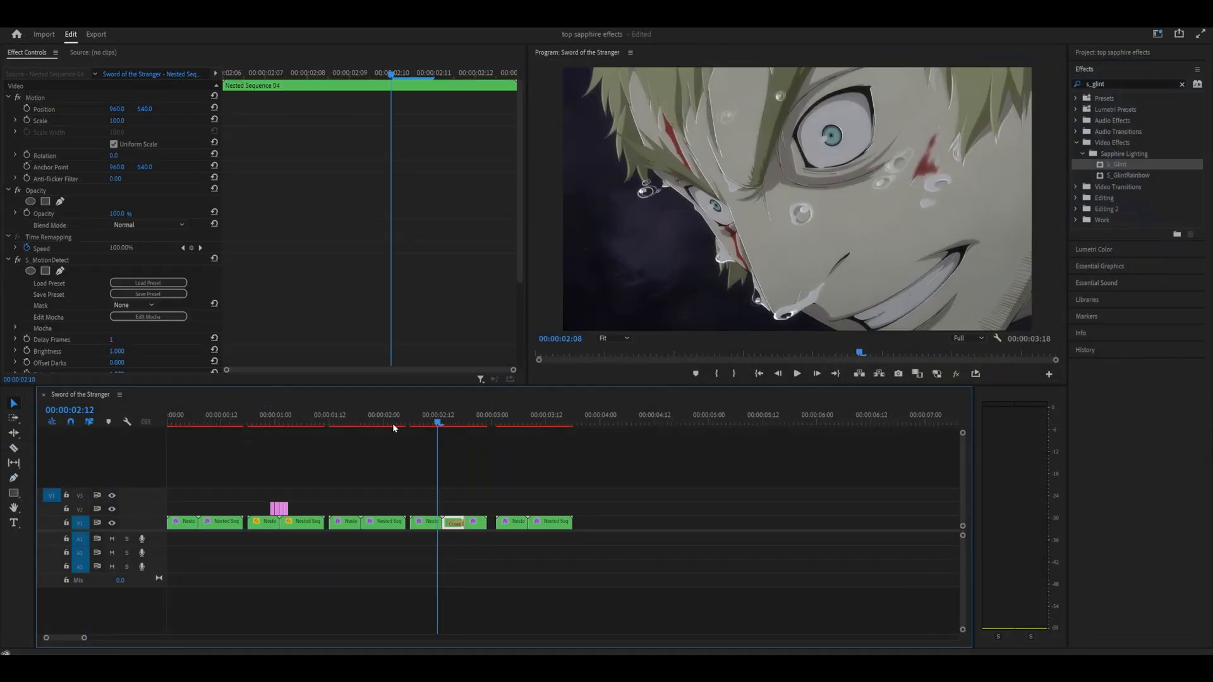